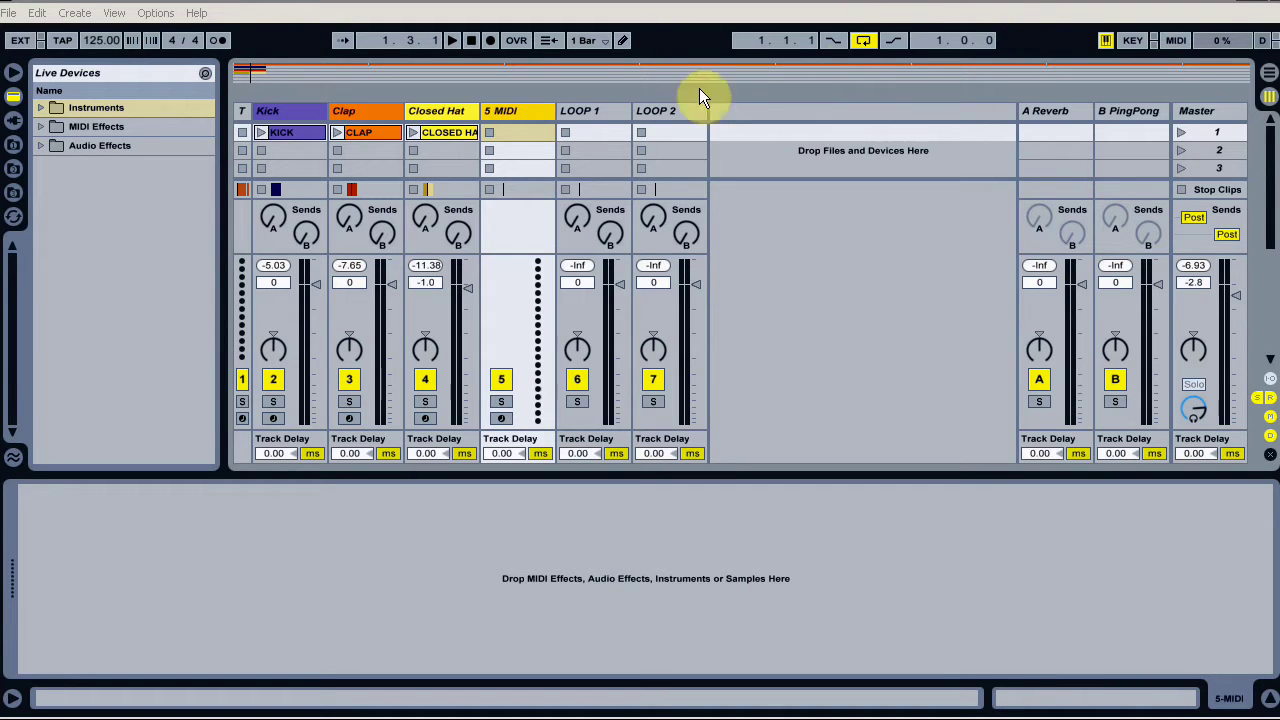
- Load a Simpler instrument from the Live Devices Instruments folder onto the empty MIDI track 5
click(474, 110)
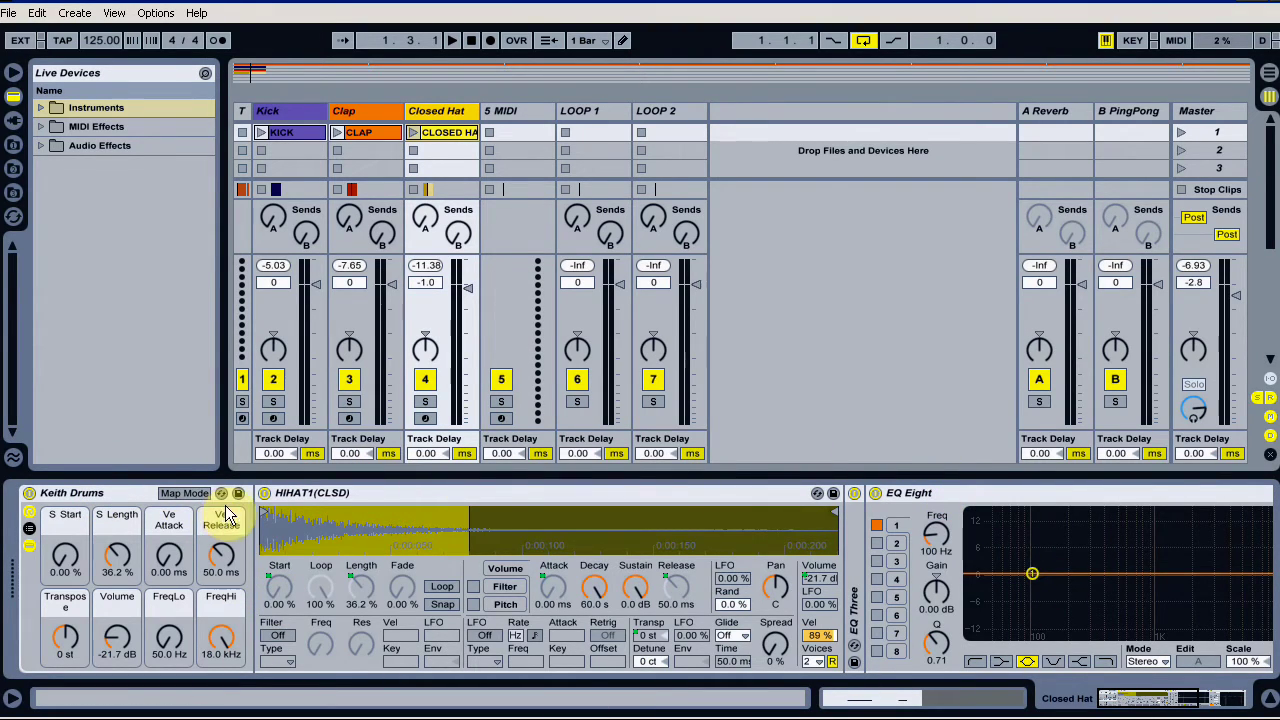
click(509, 110)
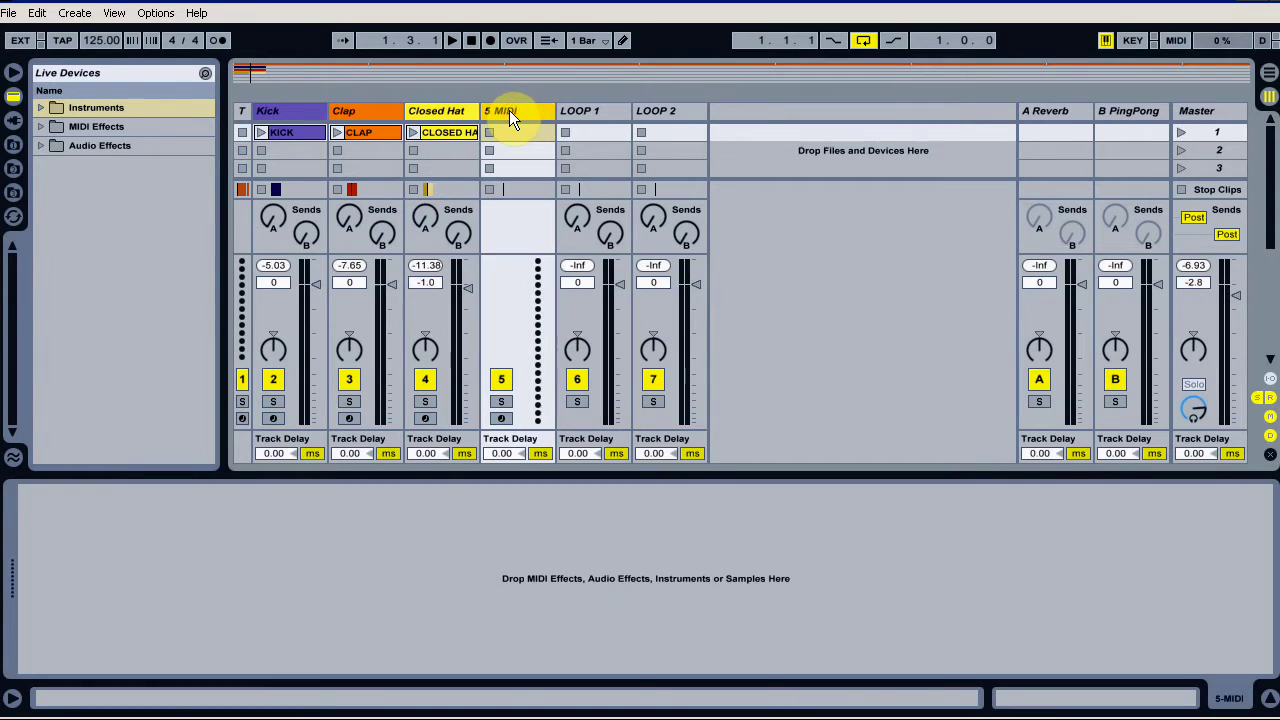
click(40, 107)
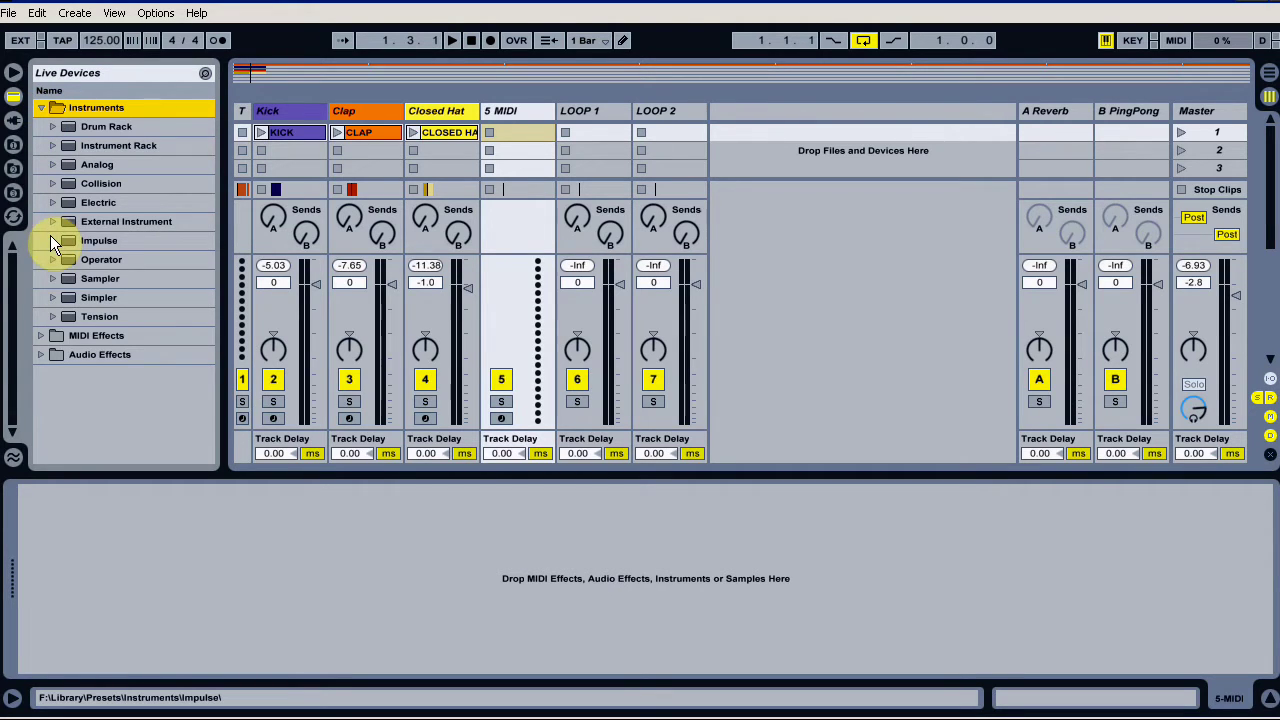
drag(73, 297, 170, 569)
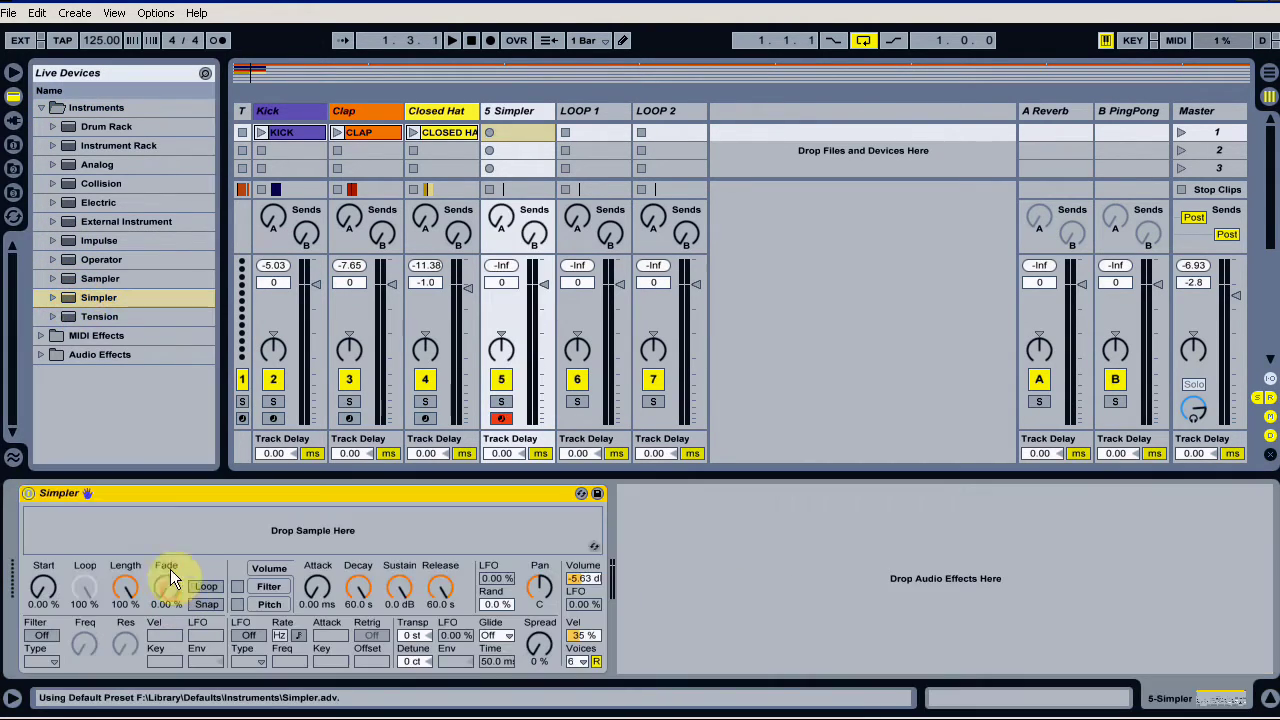
- Add EQ Three and EQ Eight from the Audio Effects folder after Simpler on track 5
click(47, 354)
key(Down)
key(Down)
key(Down)
key(Down)
key(Down)
key(Down)
key(Down)
key(Down)
key(Down)
key(Down)
key(Down)
key(Down)
key(Down)
key(Down)
key(Down)
key(Down)
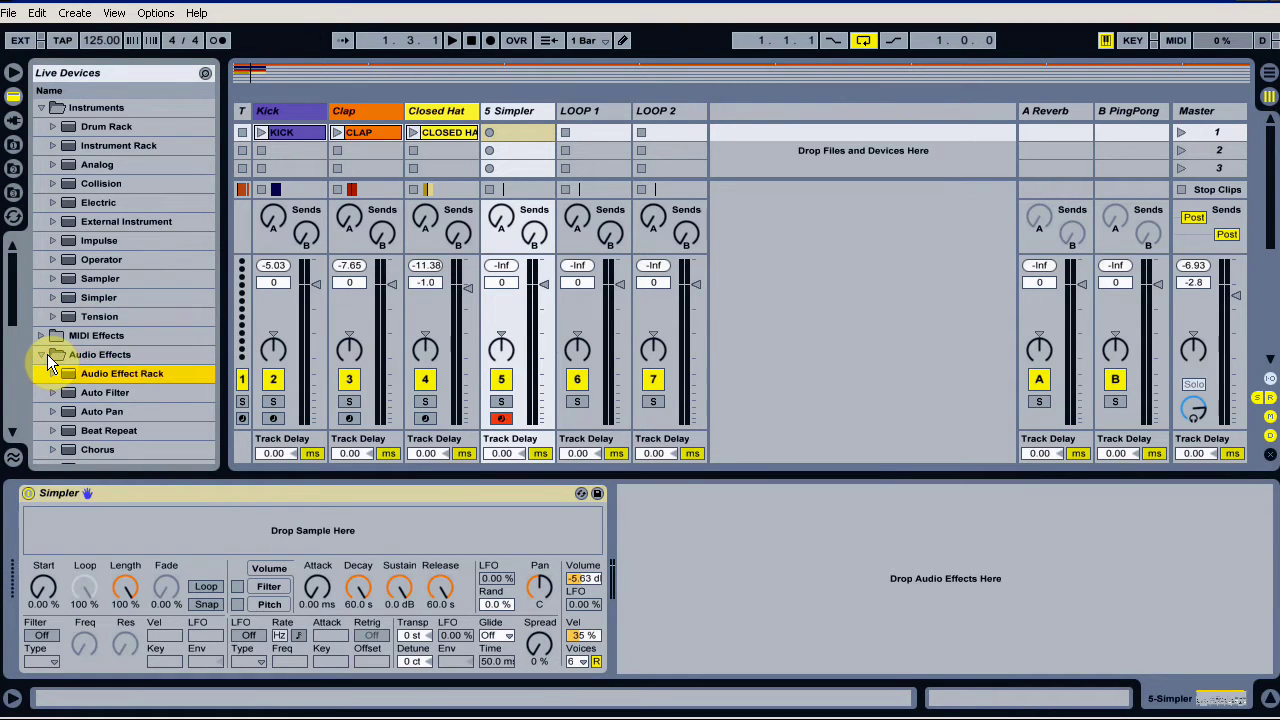
key(Up)
key(Up)
key(Up)
key(Up)
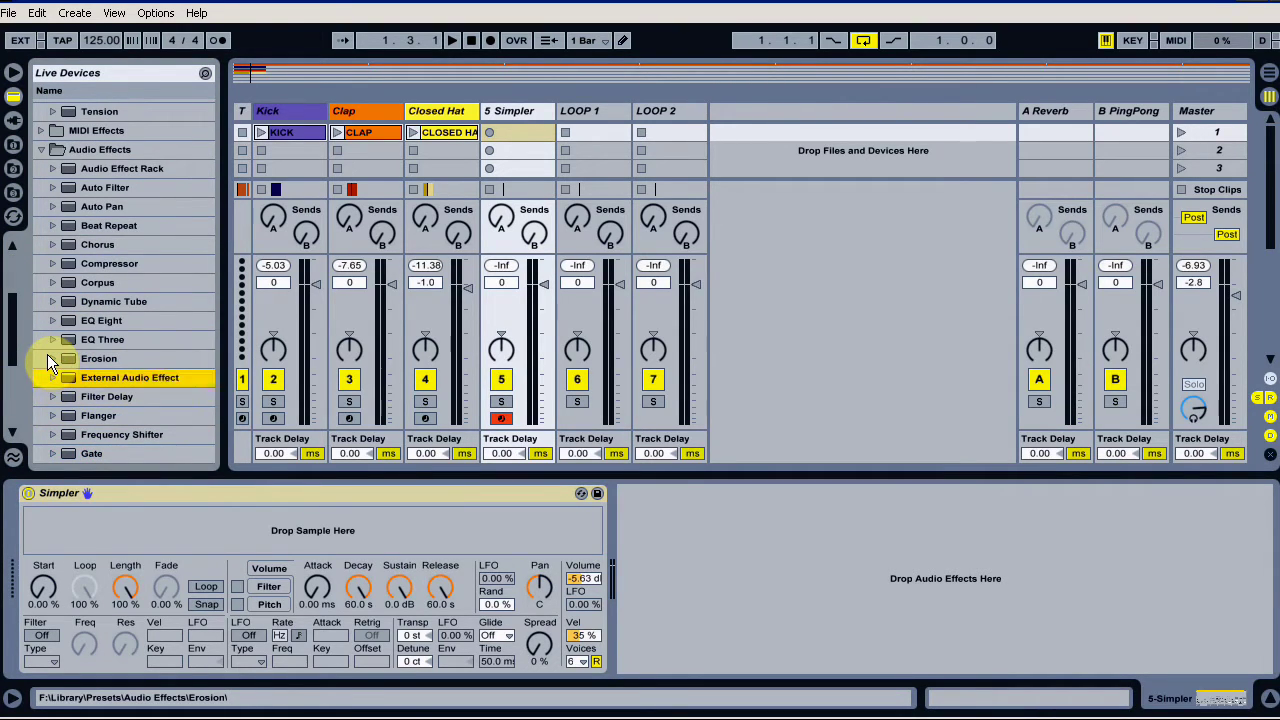
key(Up)
key(Up)
key(Return)
key(Up)
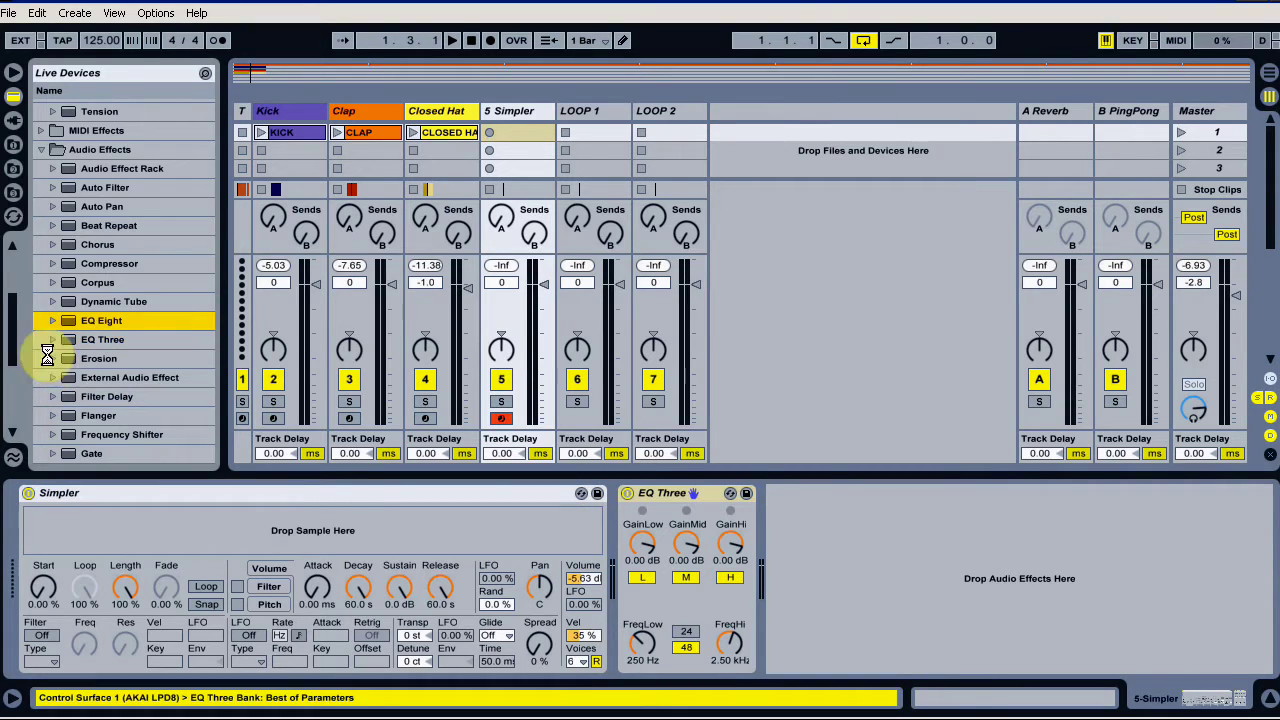
key(Return)
- Add a Spectrum device after EQ Eight on track 5
key(Down)
key(Down)
key(Down)
key(Down)
key(Down)
key(Down)
key(Down)
key(Down)
key(Down)
key(Down)
key(Down)
key(Down)
key(Down)
key(Down)
key(Down)
key(Down)
key(Down)
key(Down)
key(Down)
key(Down)
key(Down)
key(Down)
key(Down)
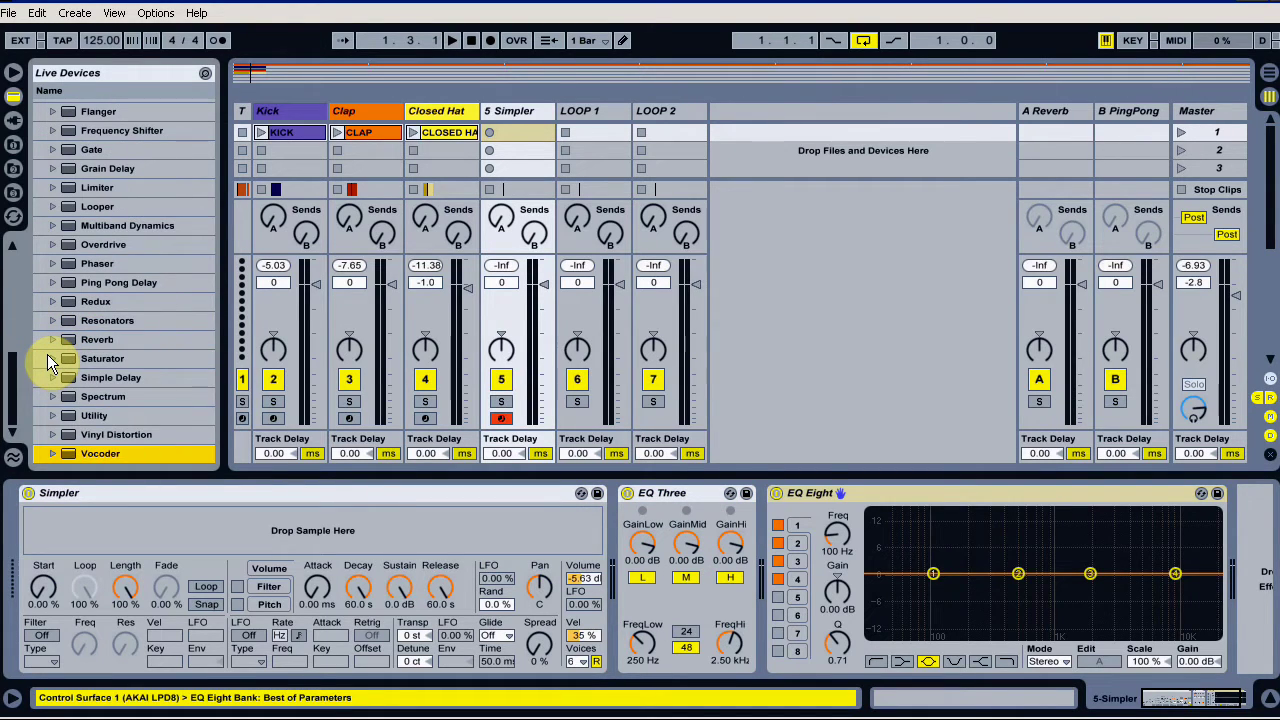
key(Up)
key(Up)
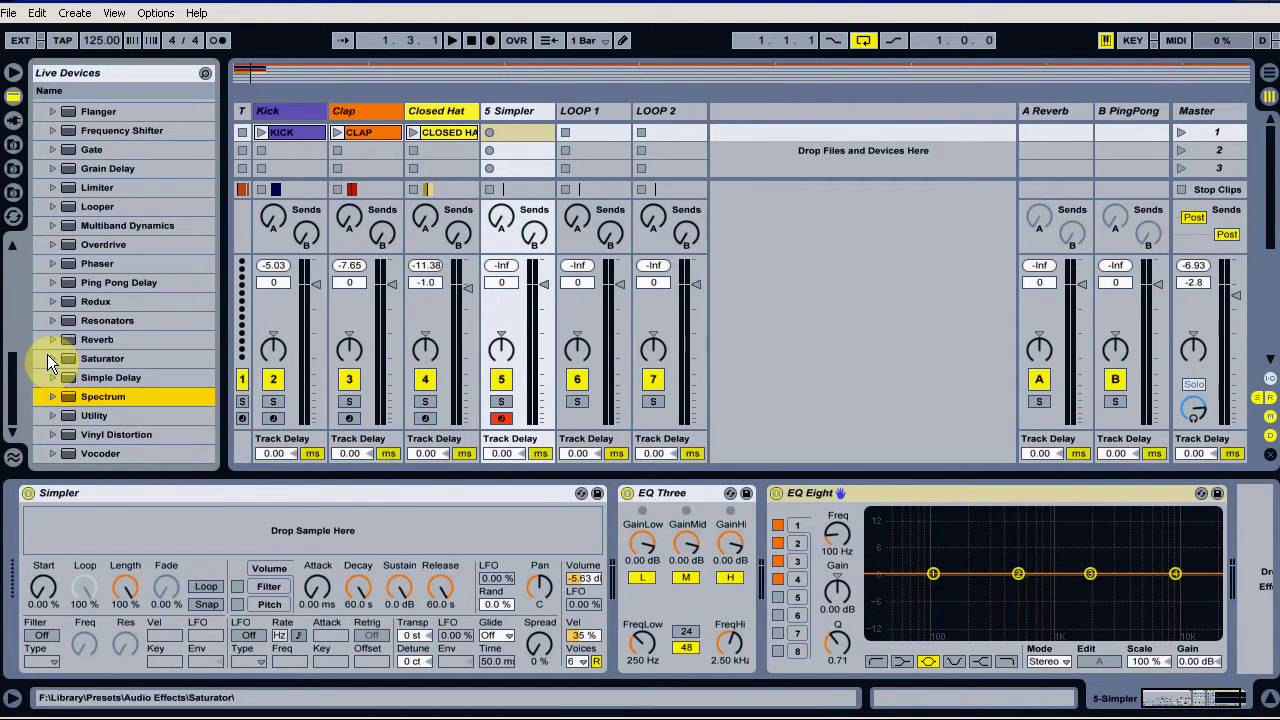
key(Return)
- Group Simpler, EQ Three, EQ Eight and Spectrum into one Instrument Rack
click(1062, 490)
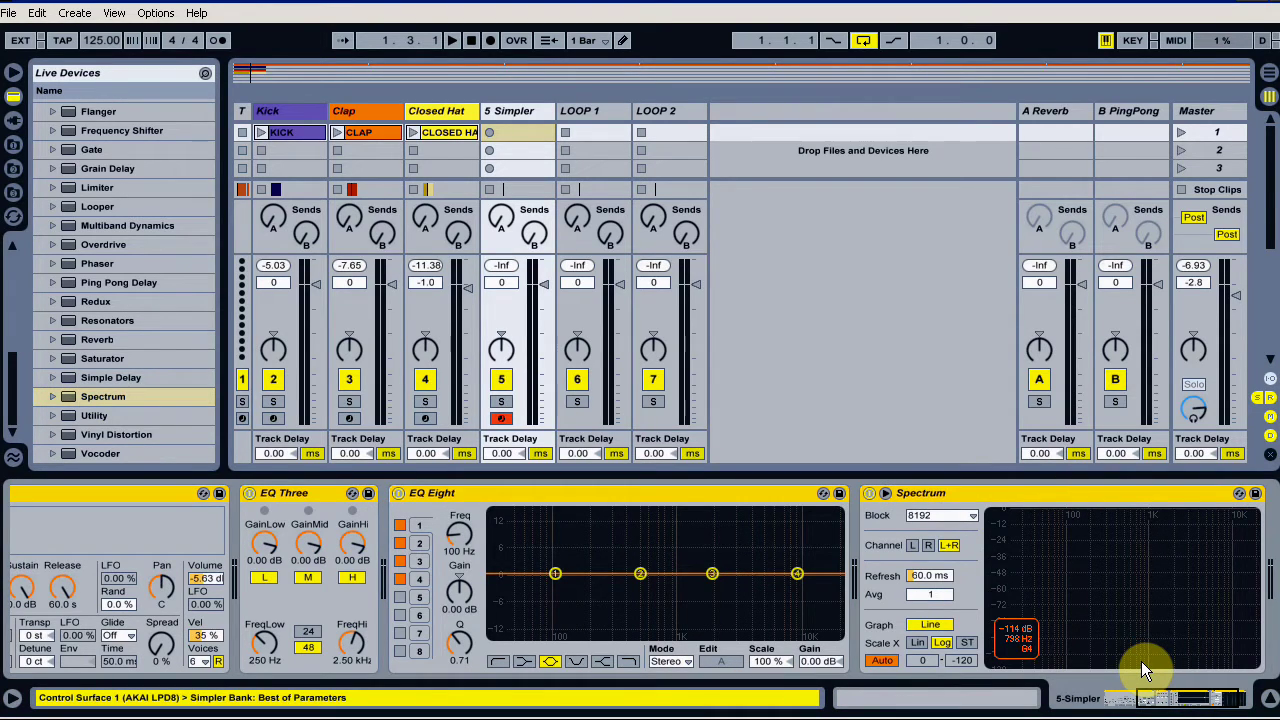
key(ctrl+g)
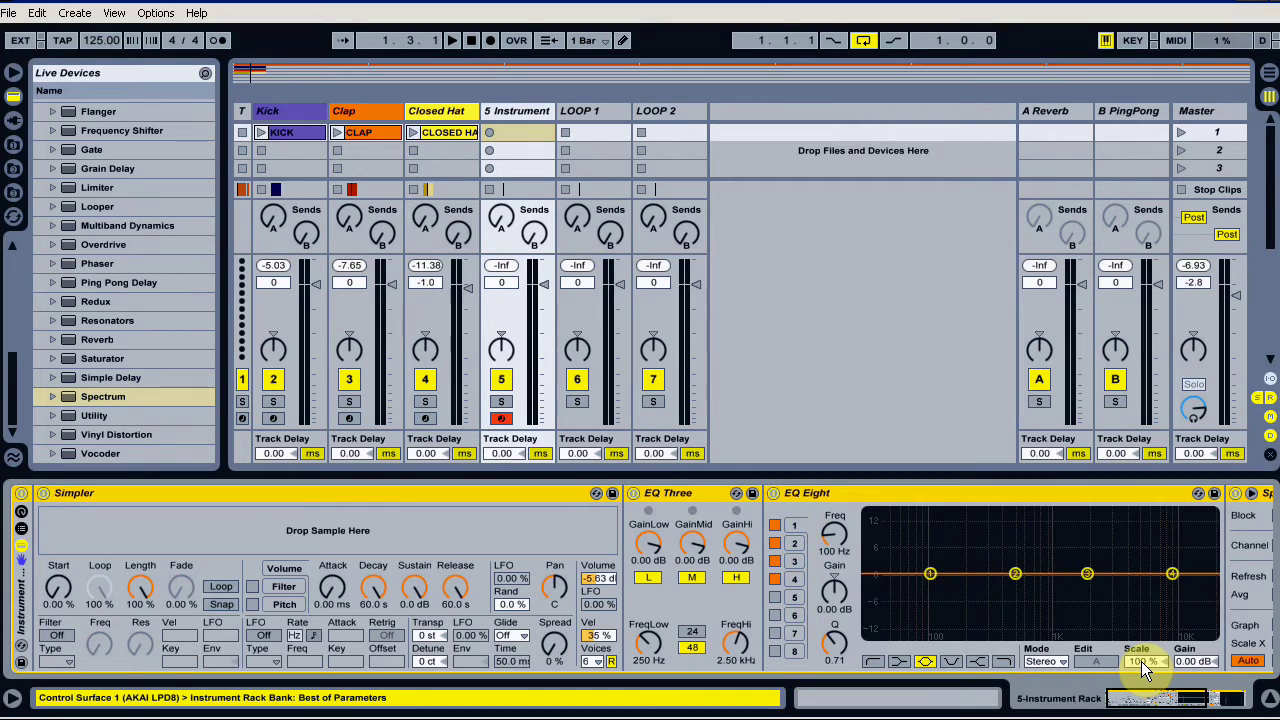
mouse_move(1142, 697)
mouse_down()
mouse_move(1160, 697)
mouse_move(1138, 697)
mouse_up()
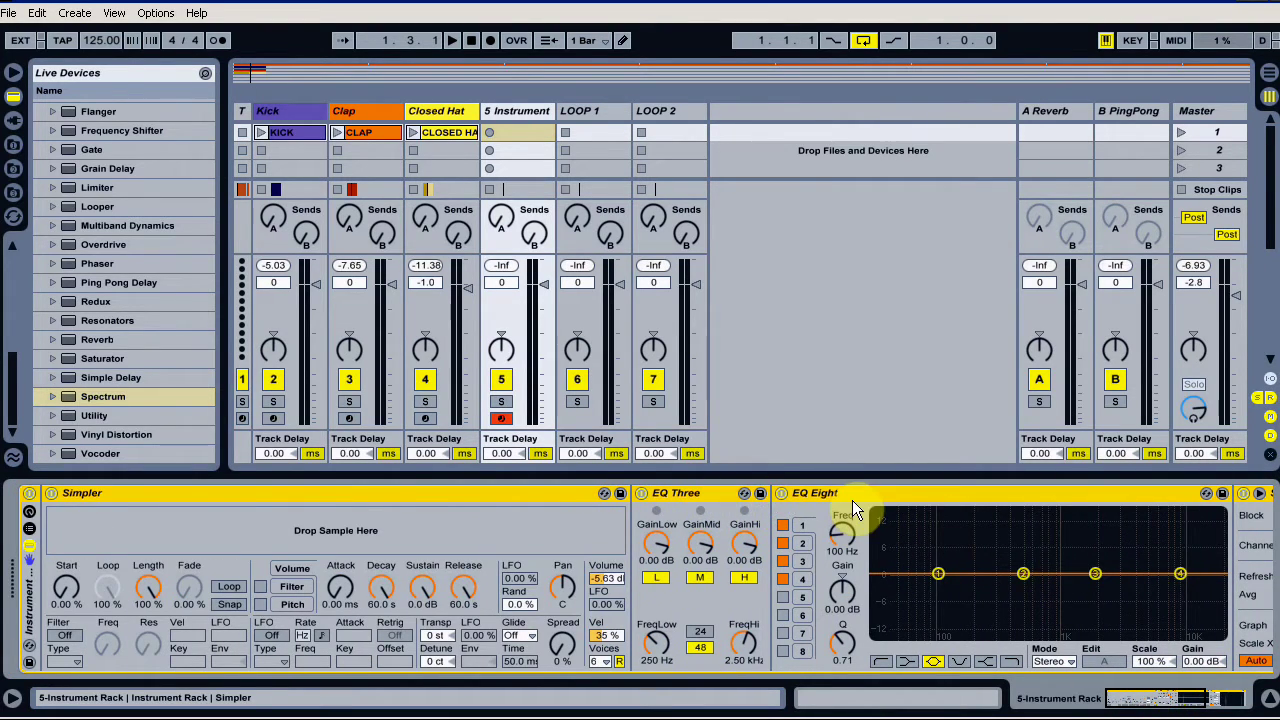
- Play the CLAP clip with the Clap track soloed and examine its enlarged Spectrum display
click(347, 111)
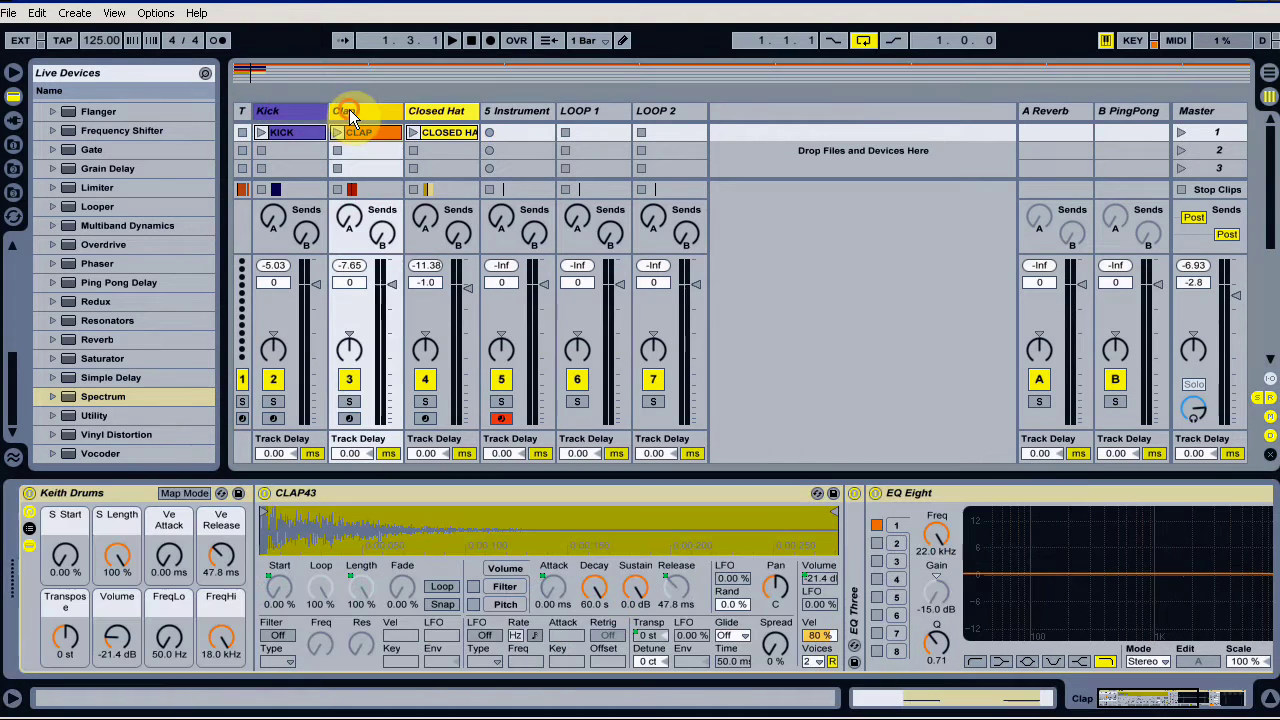
click(337, 132)
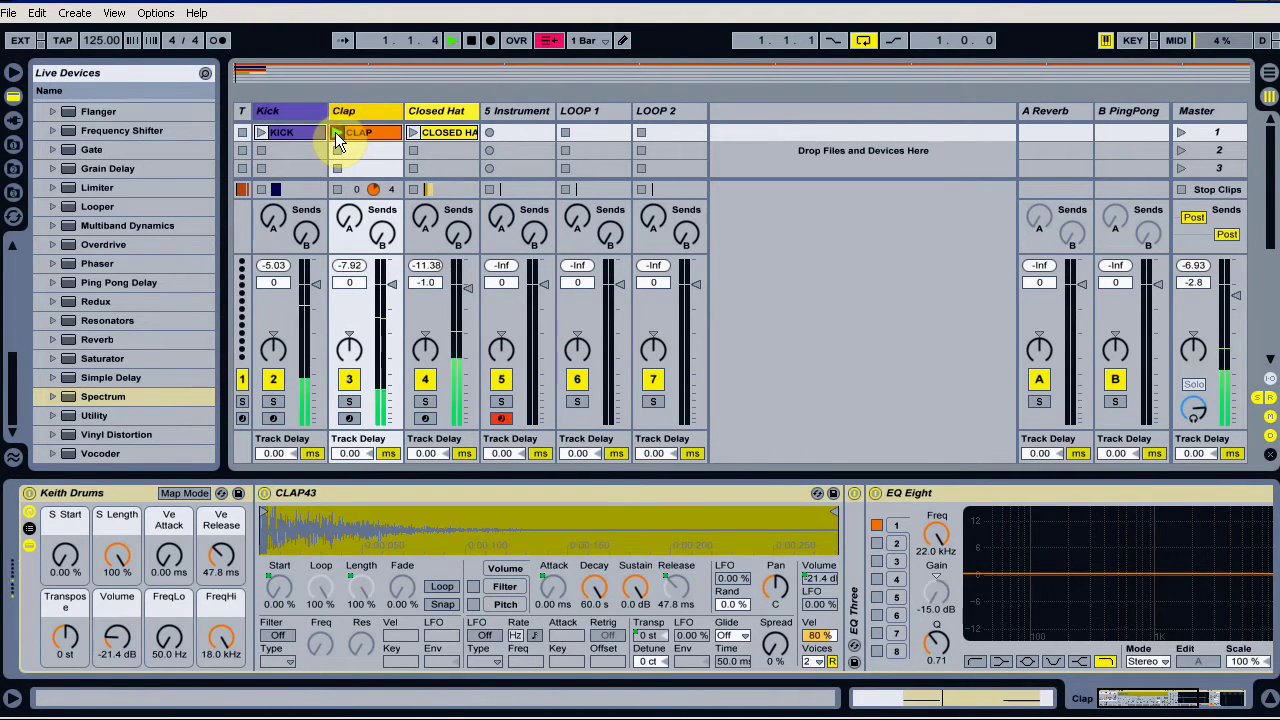
click(349, 402)
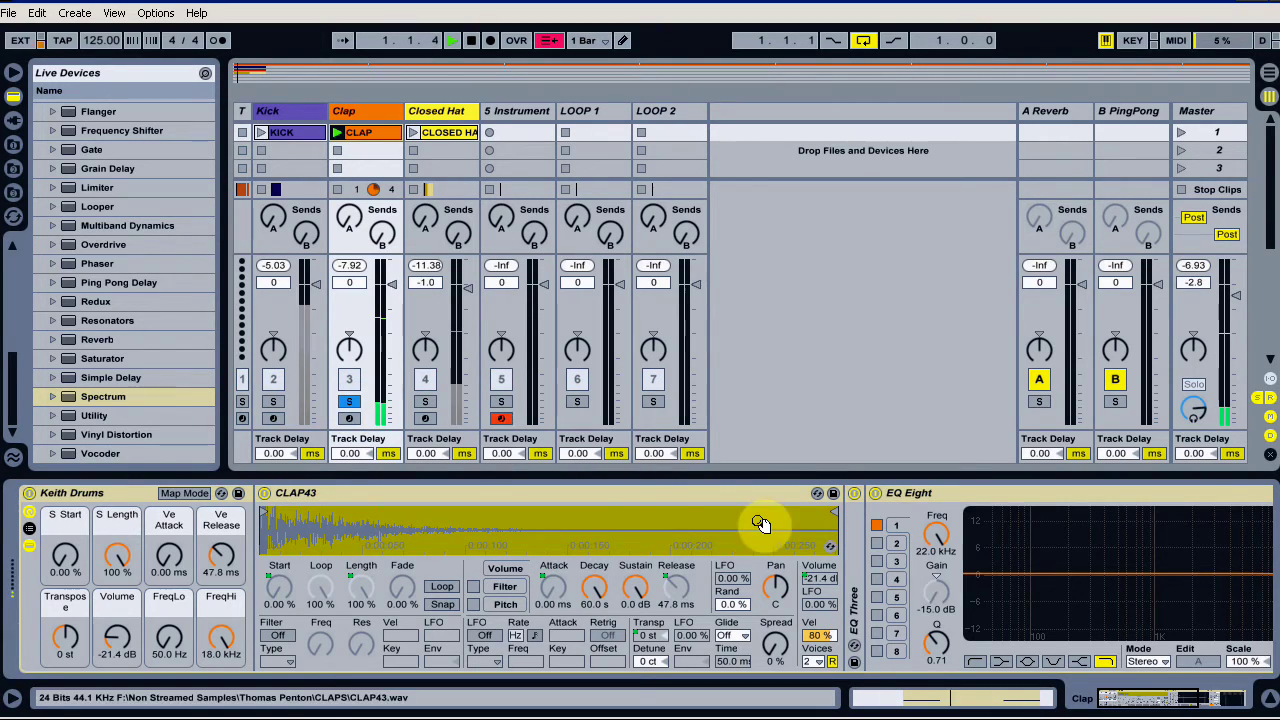
click(1128, 703)
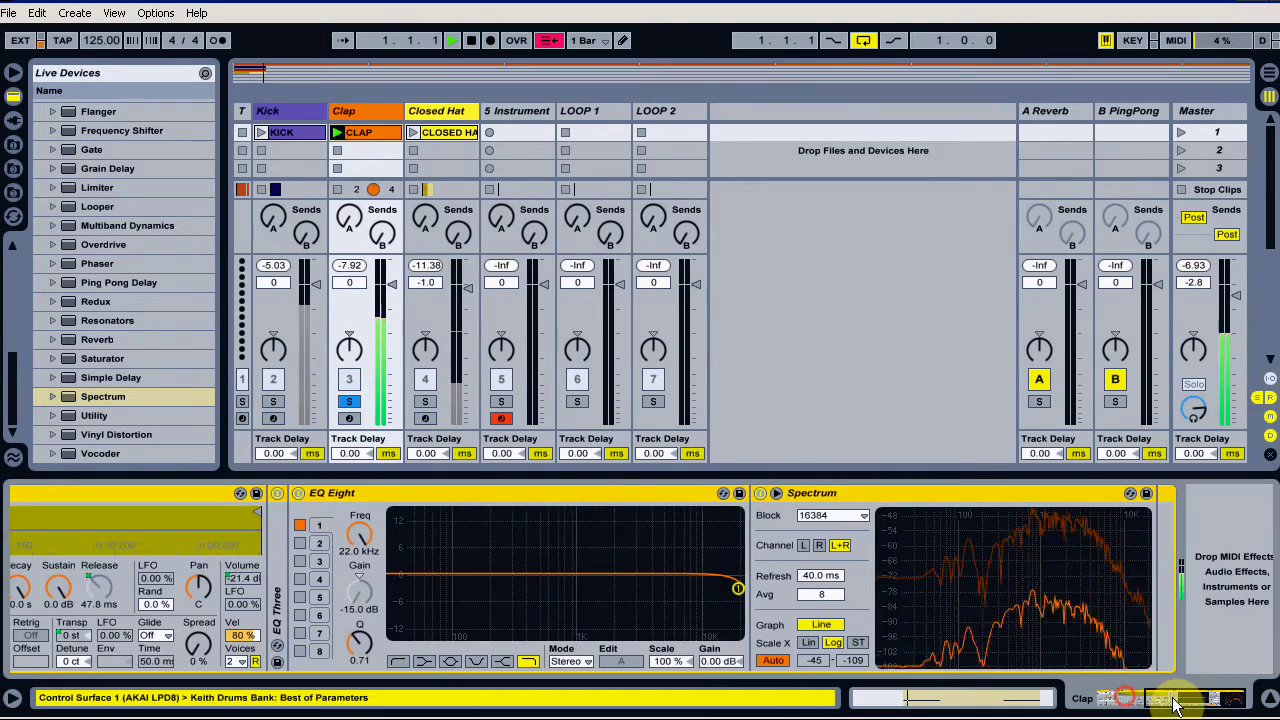
double_click(1044, 578)
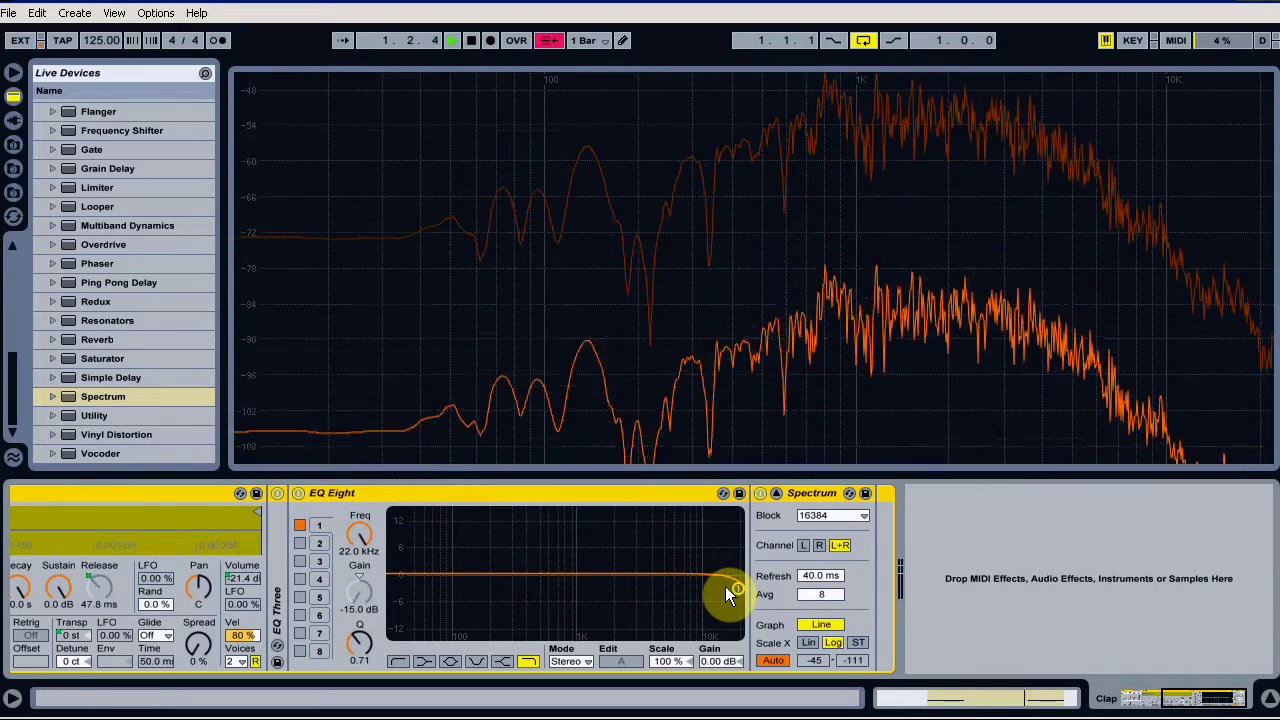
- Lower the Clap track's EQ Eight low-pass frequency to 1.60 kHz and restore it to 22.0 kHz
drag(360, 535, 360, 610)
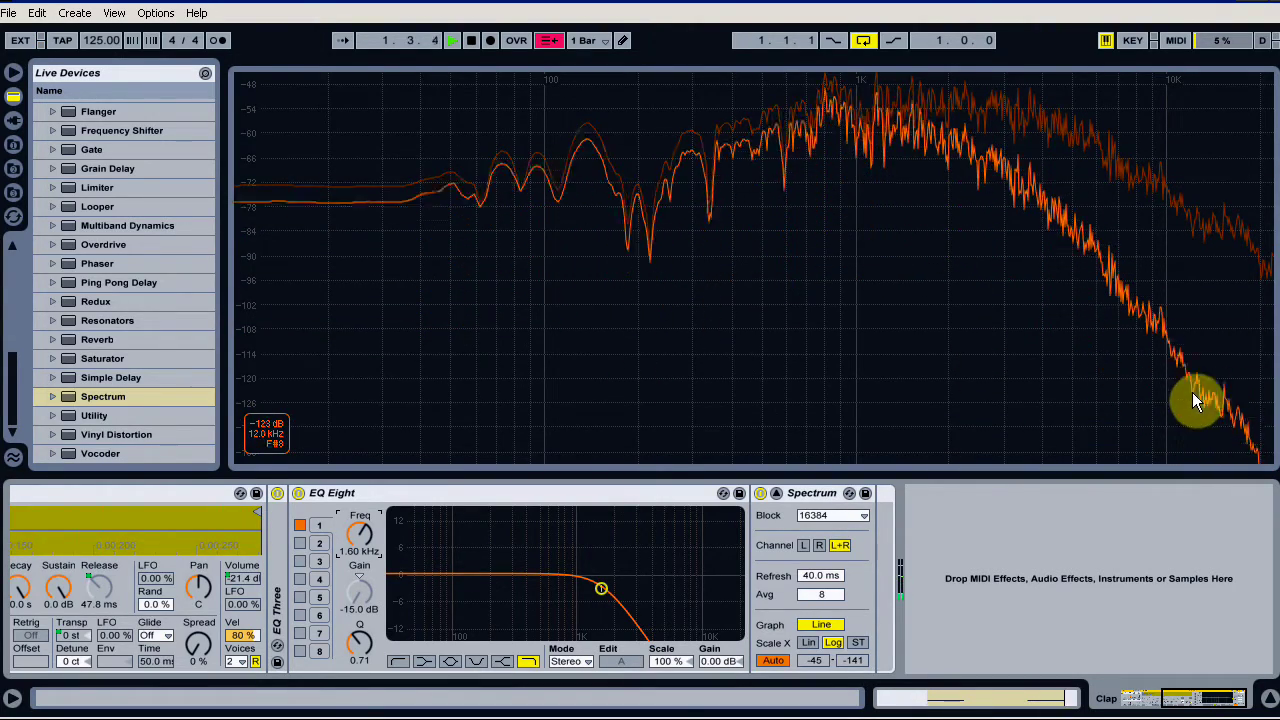
drag(358, 540, 358, 495)
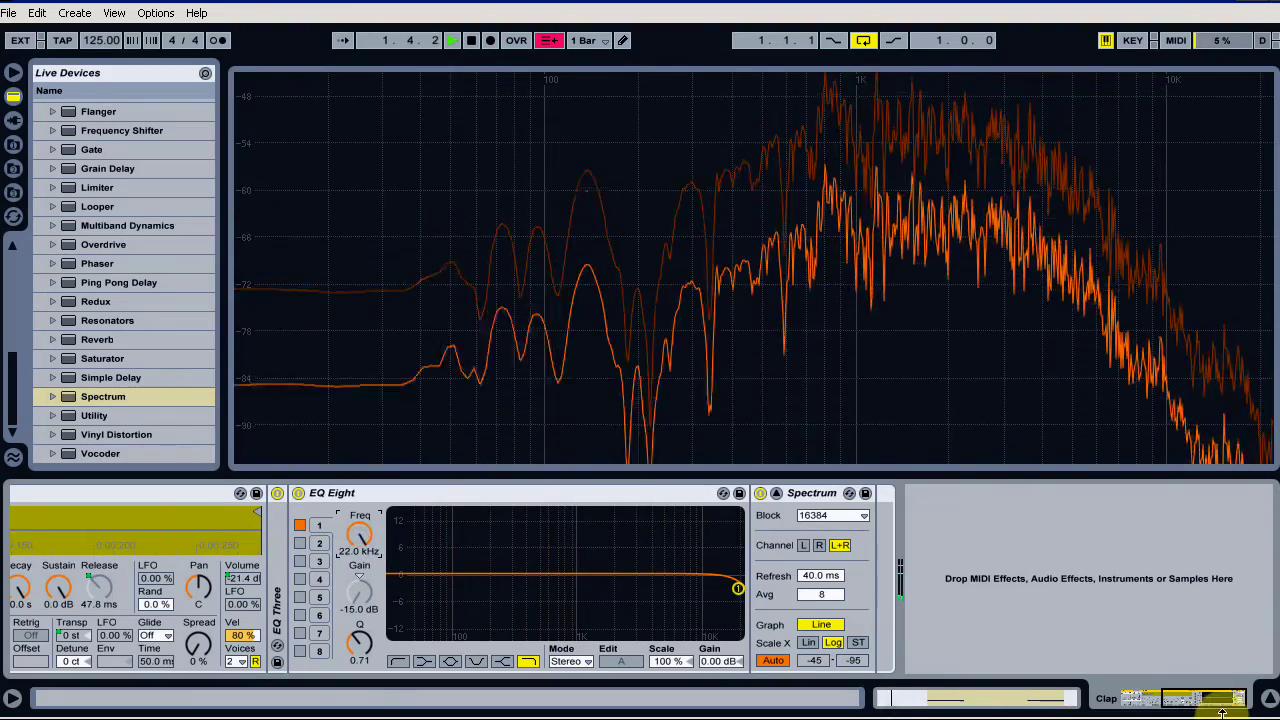
- Try the Keith Drums macros with FreqHi at 3.24 kHz and FreqLo at 387 Hz, and restore them to 18.0 kHz and 50.0 Hz
scroll(838, 700, left, 5)
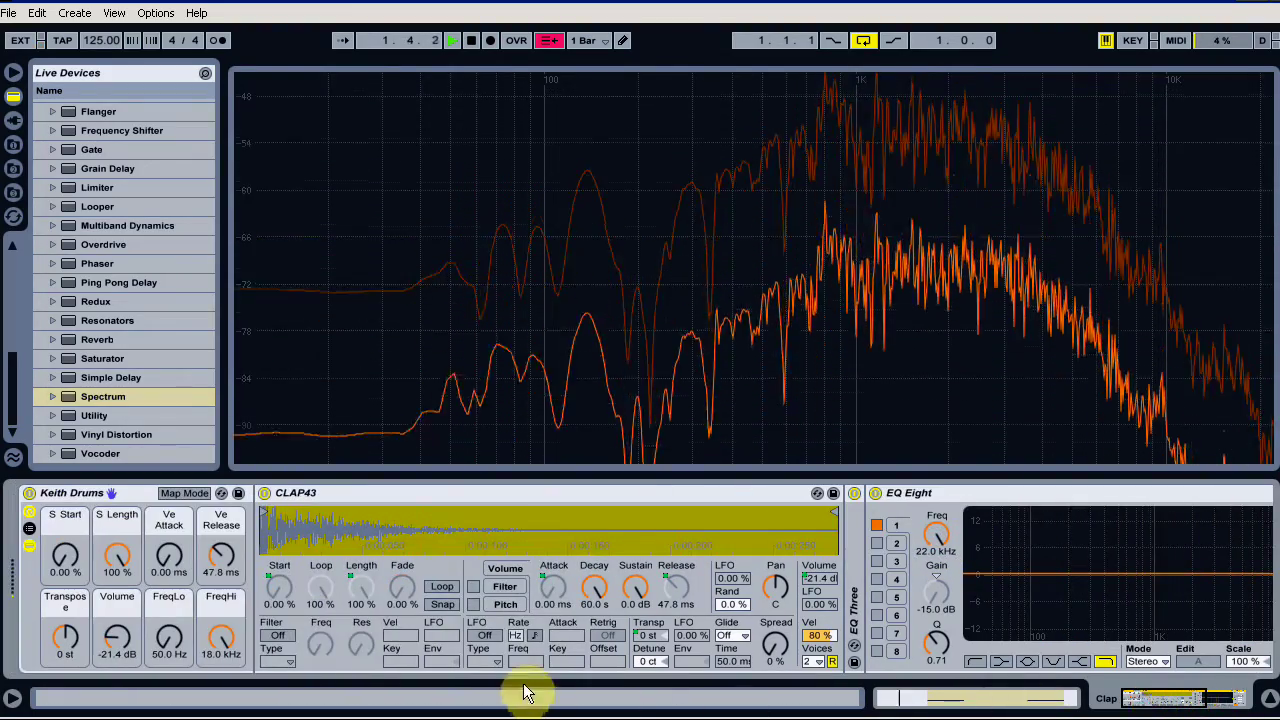
drag(221, 633, 221, 680)
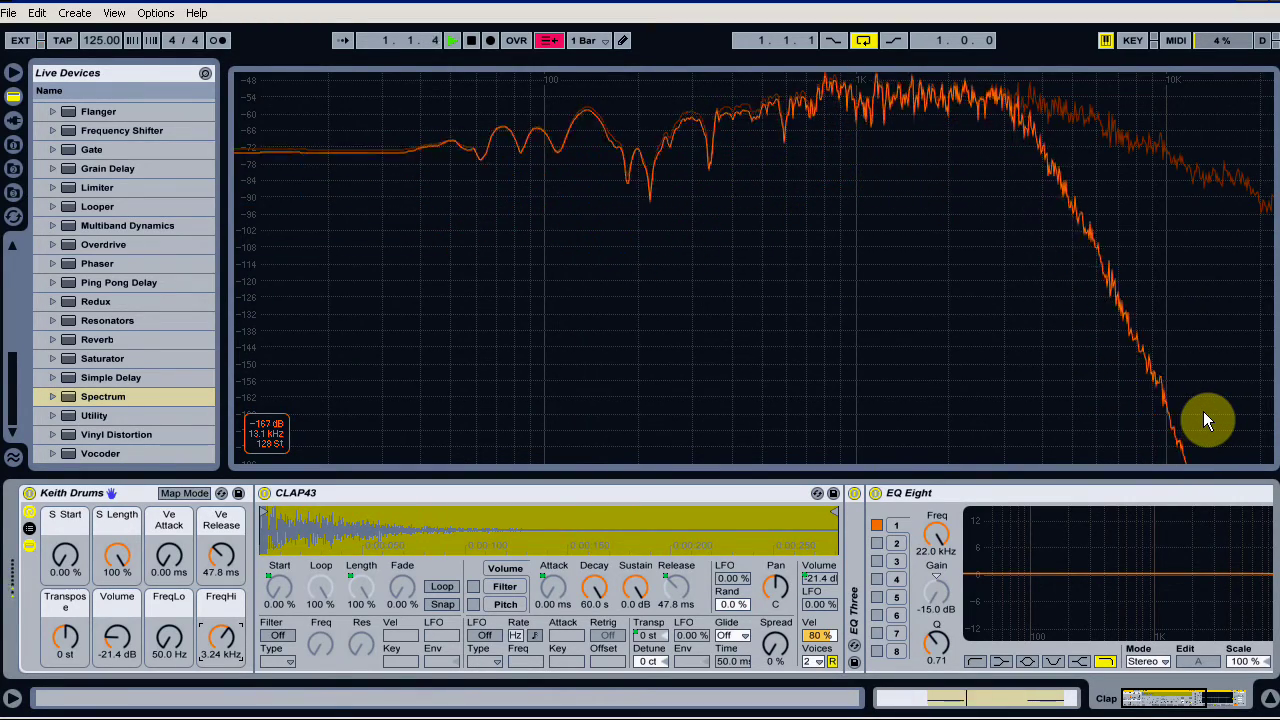
drag(169, 638, 169, 566)
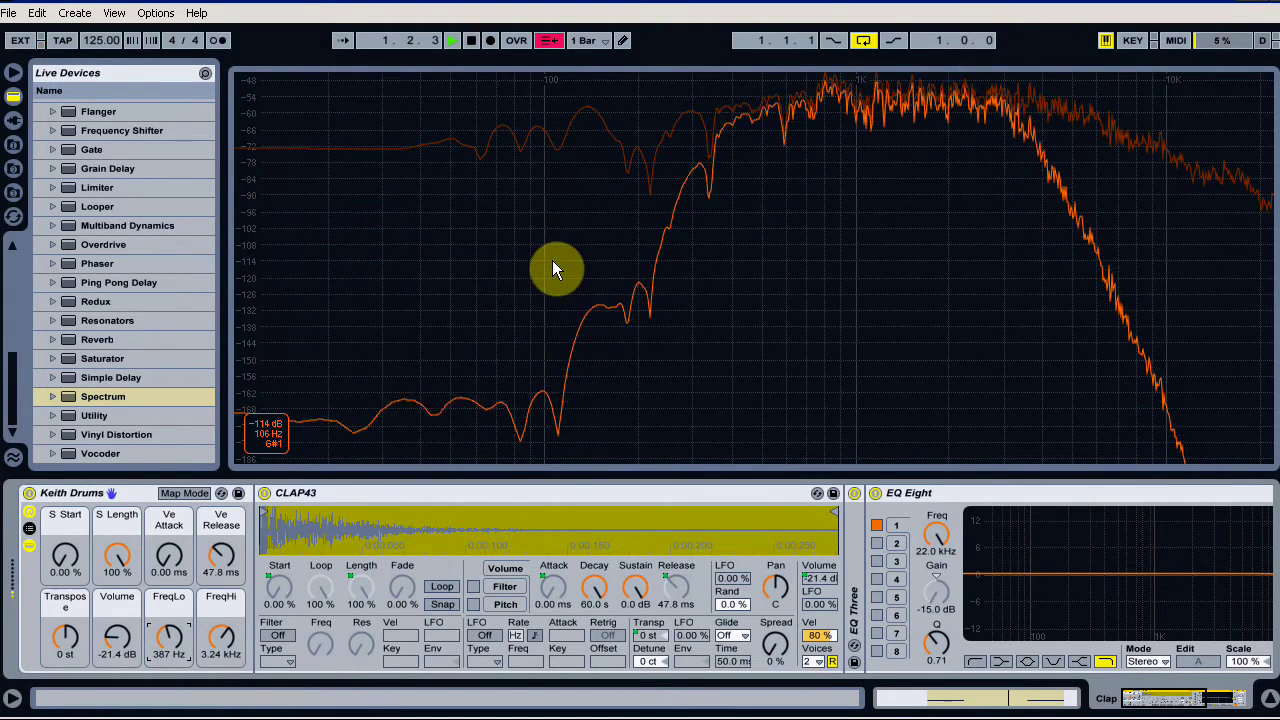
drag(180, 648, 180, 688)
drag(226, 637, 226, 597)
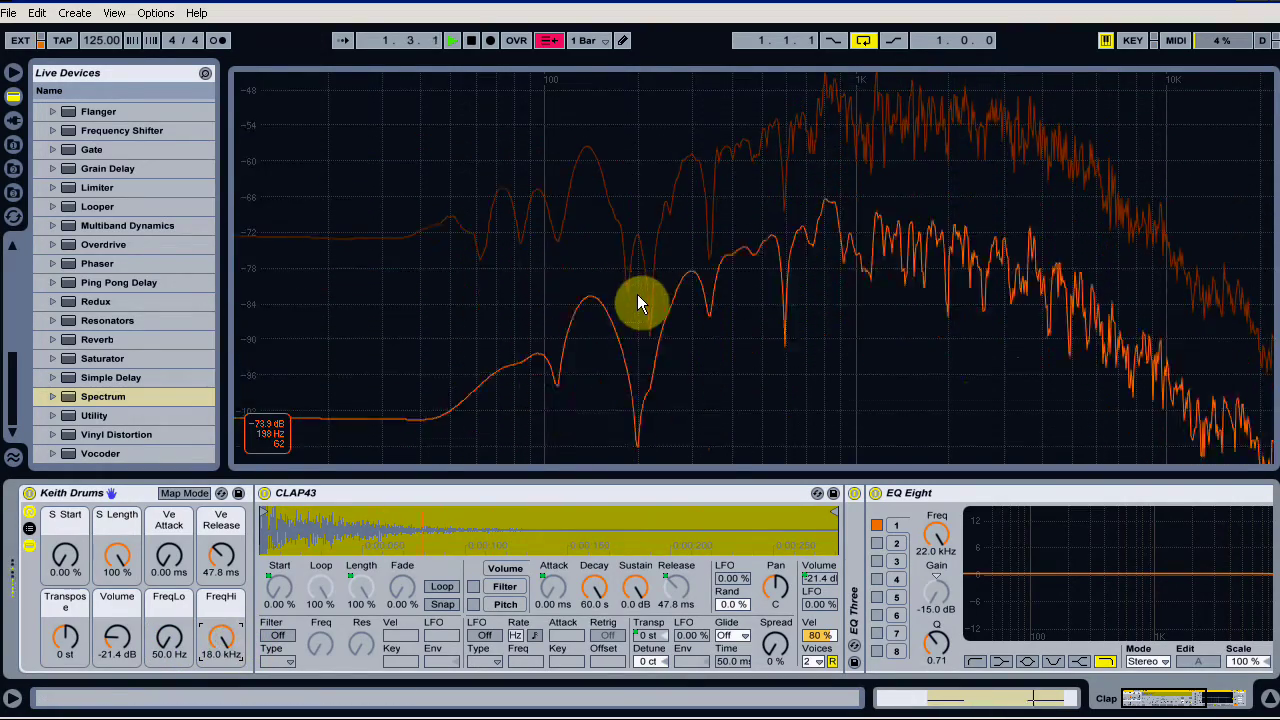
- Bring back the session mixer in place of the enlarged spectrum, unsolo the Clap track and stop playback
key(Tab)
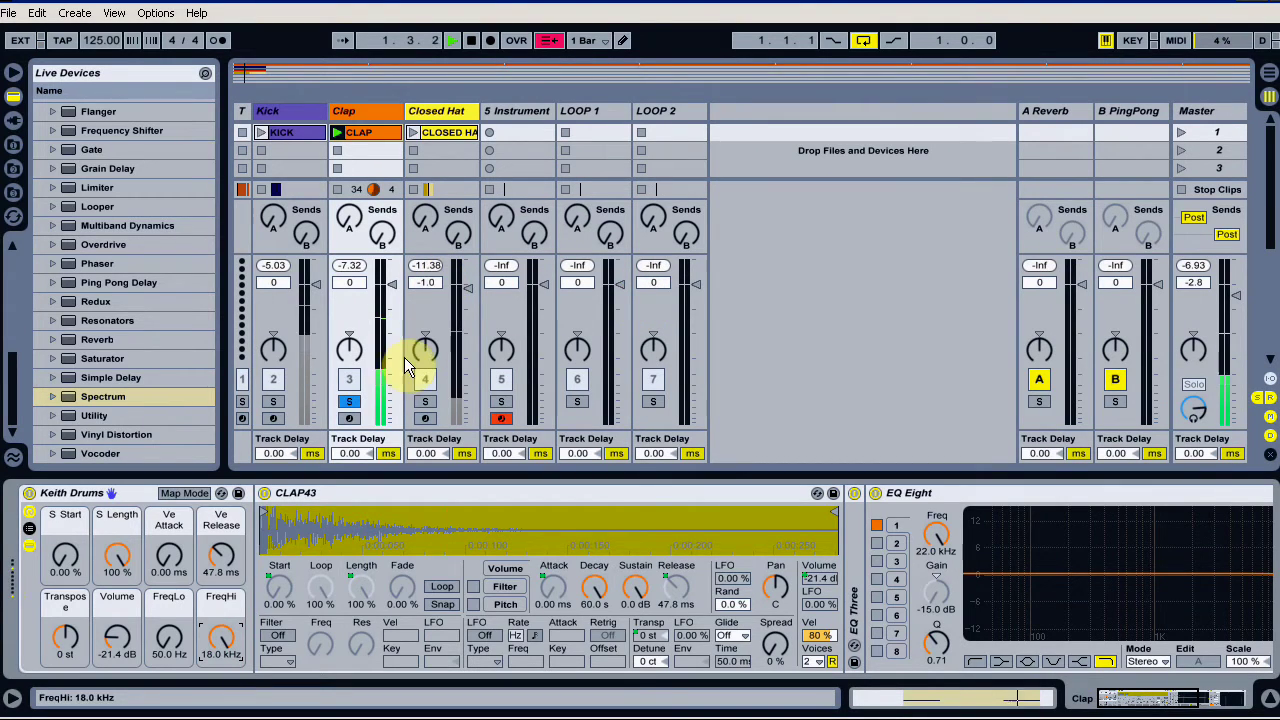
click(352, 401)
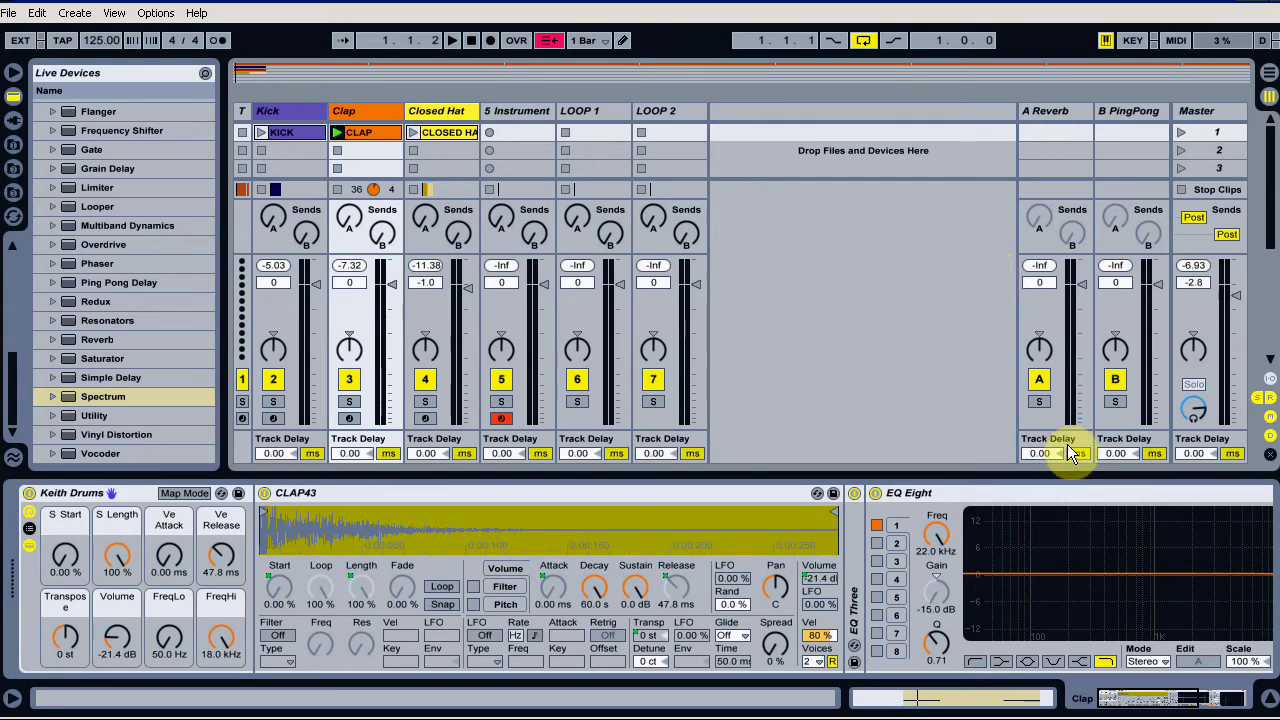
- Show the macro controls of the Instrument Rack on track 5
click(526, 115)
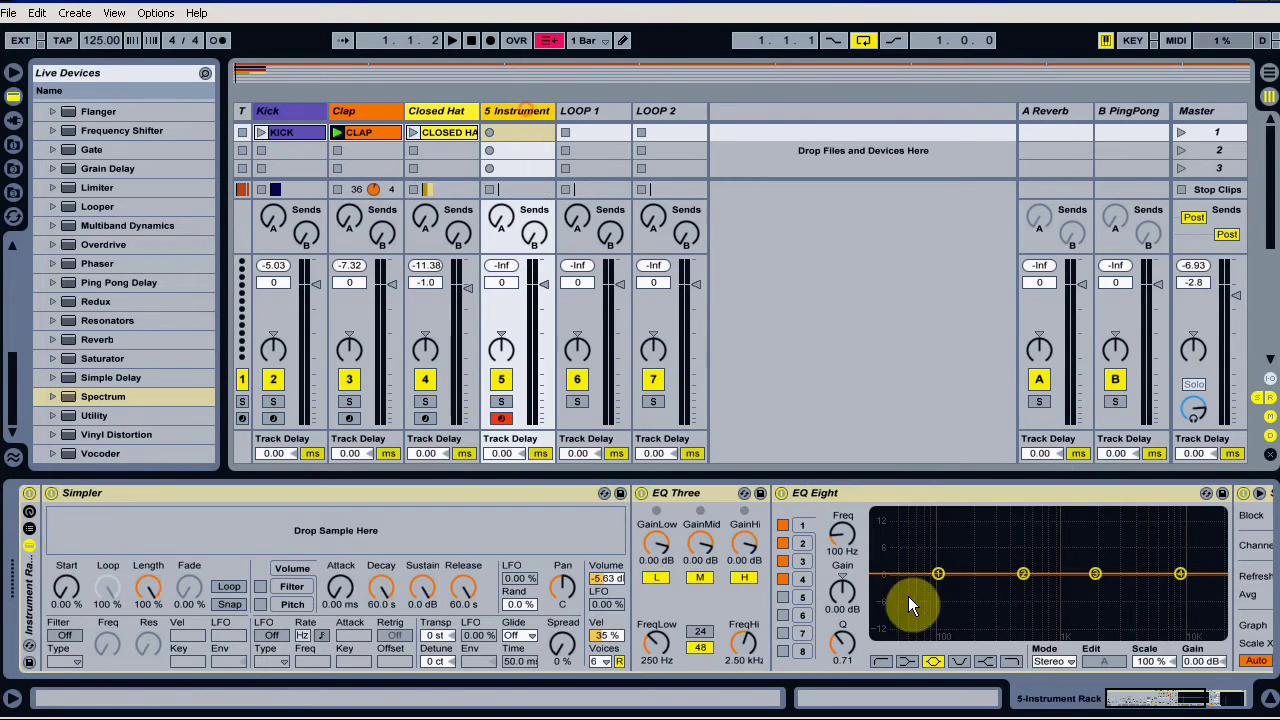
mouse_move(1177, 694)
mouse_down()
mouse_move(1240, 705)
mouse_move(1190, 700)
mouse_up()
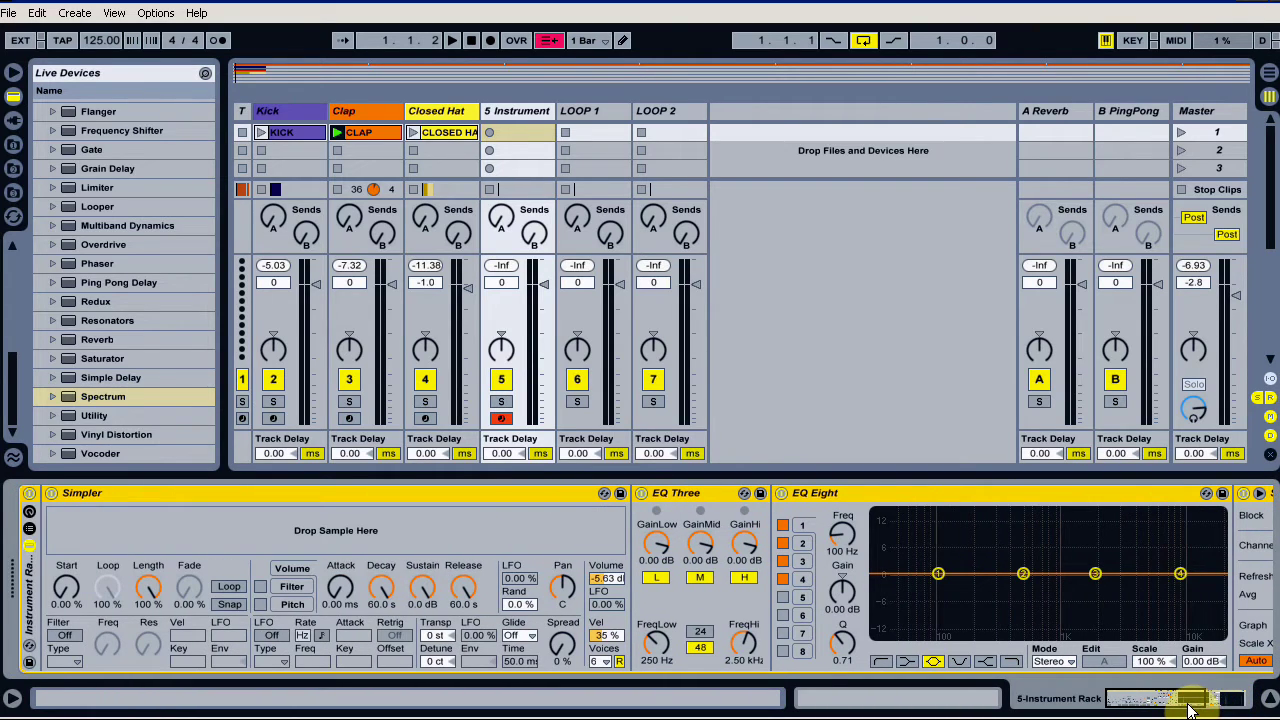
click(30, 522)
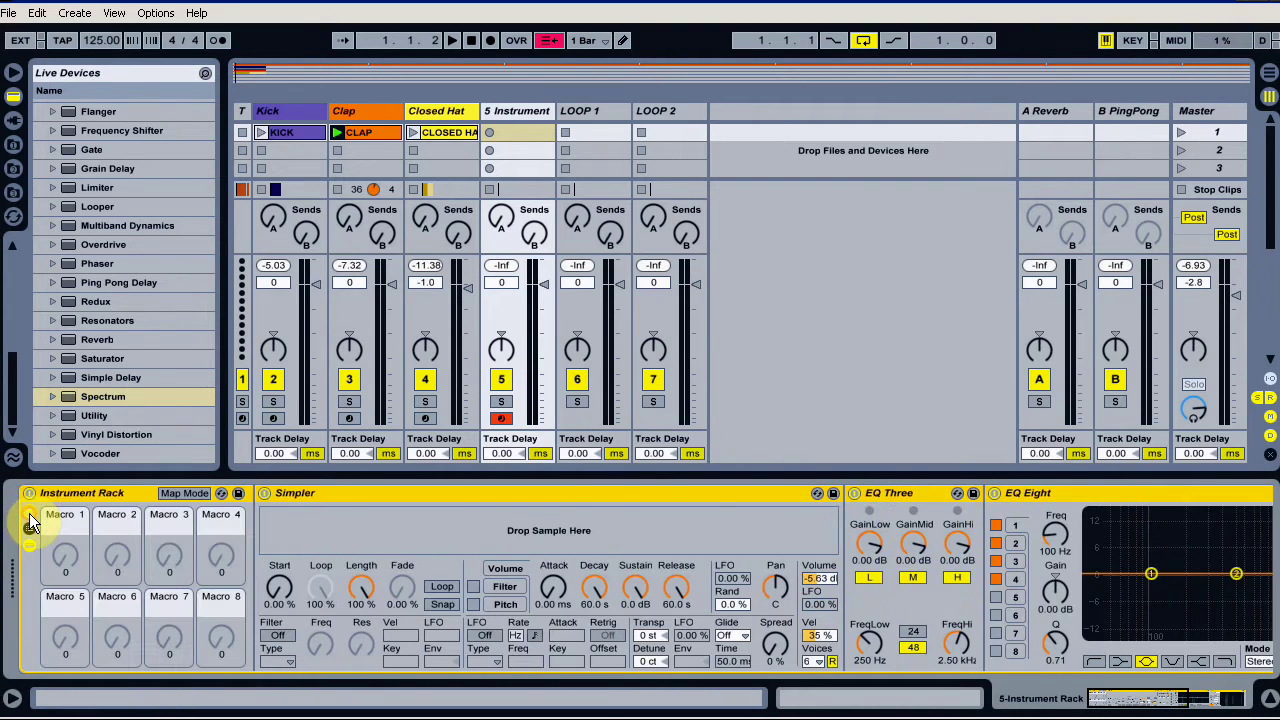
- Map Simpler's sample Start to Macro 1 and its sample Length to Macro 2
right_click(279, 588)
click(306, 470)
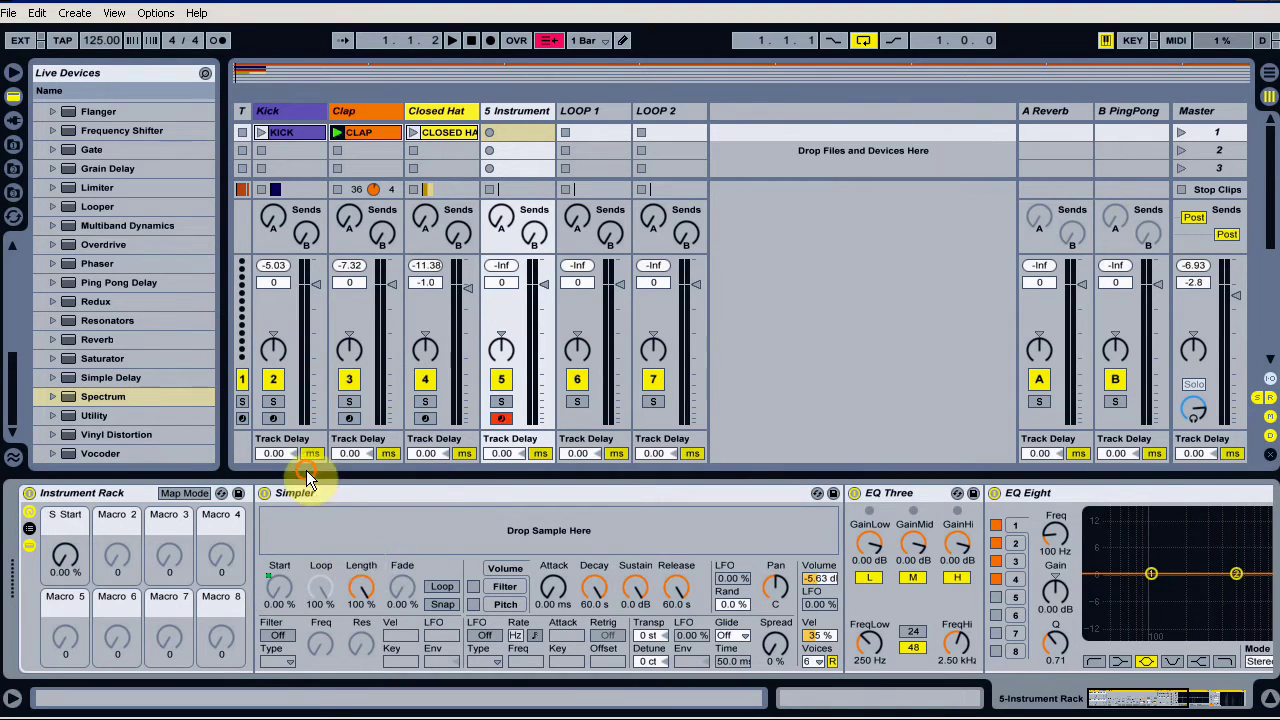
right_click(365, 590)
click(402, 483)
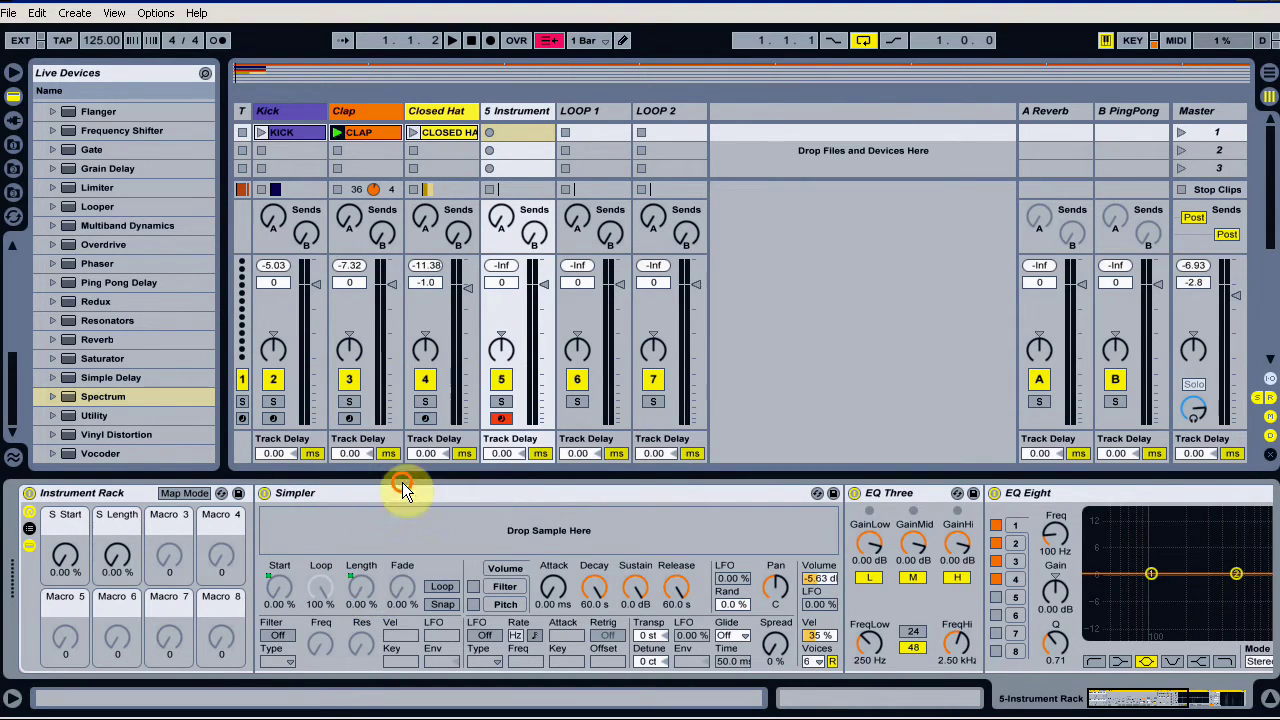
- Map Simpler's volume envelope Attack to Macro 3 and its Release to Macro 4
right_click(558, 592)
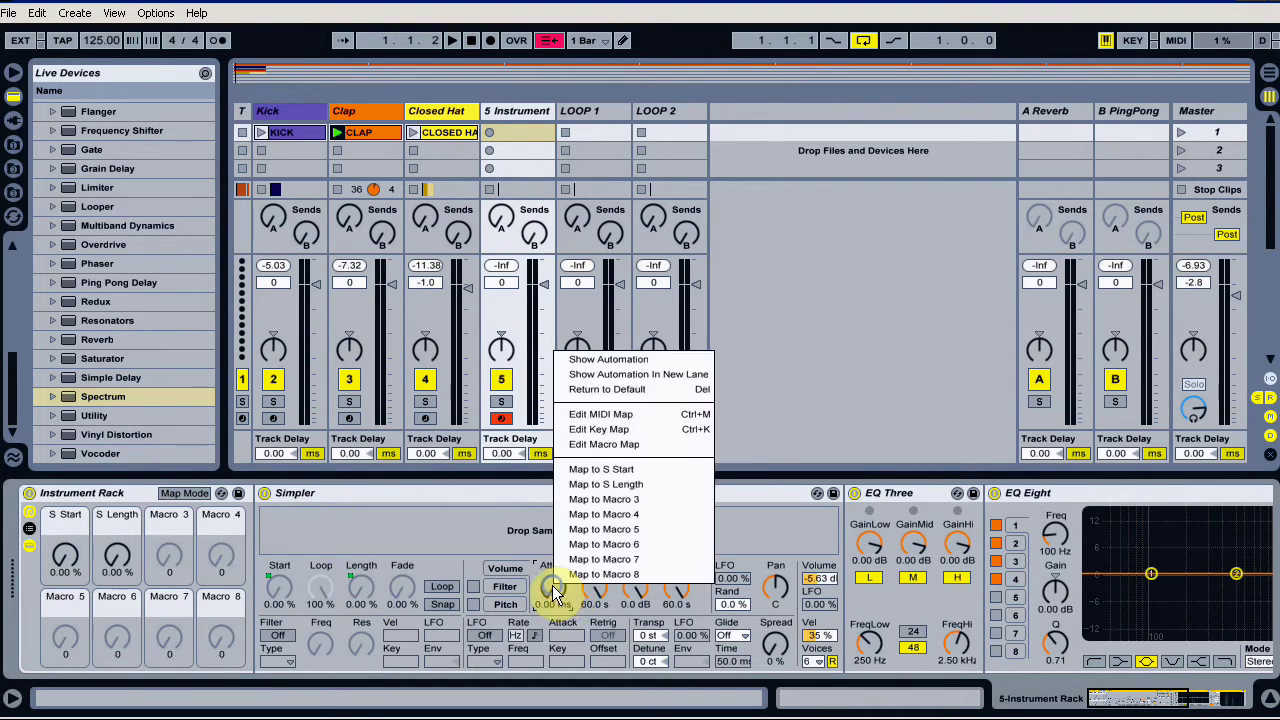
click(590, 499)
right_click(681, 588)
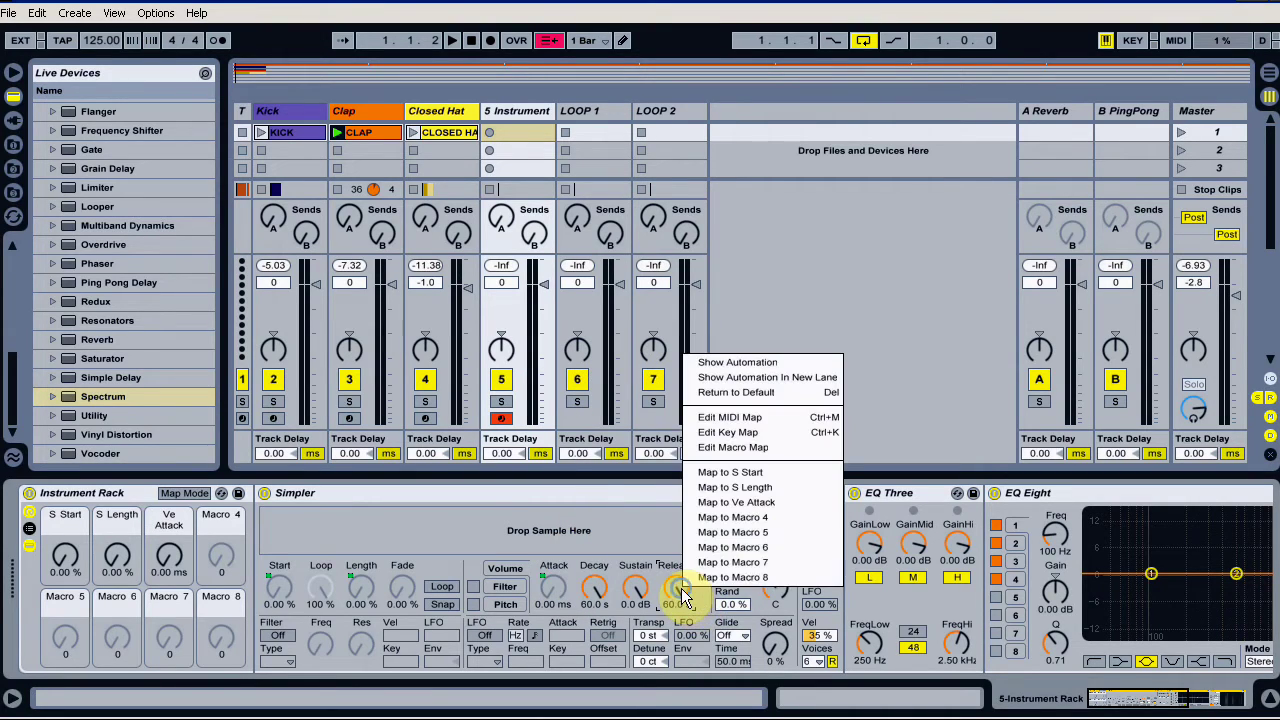
click(732, 516)
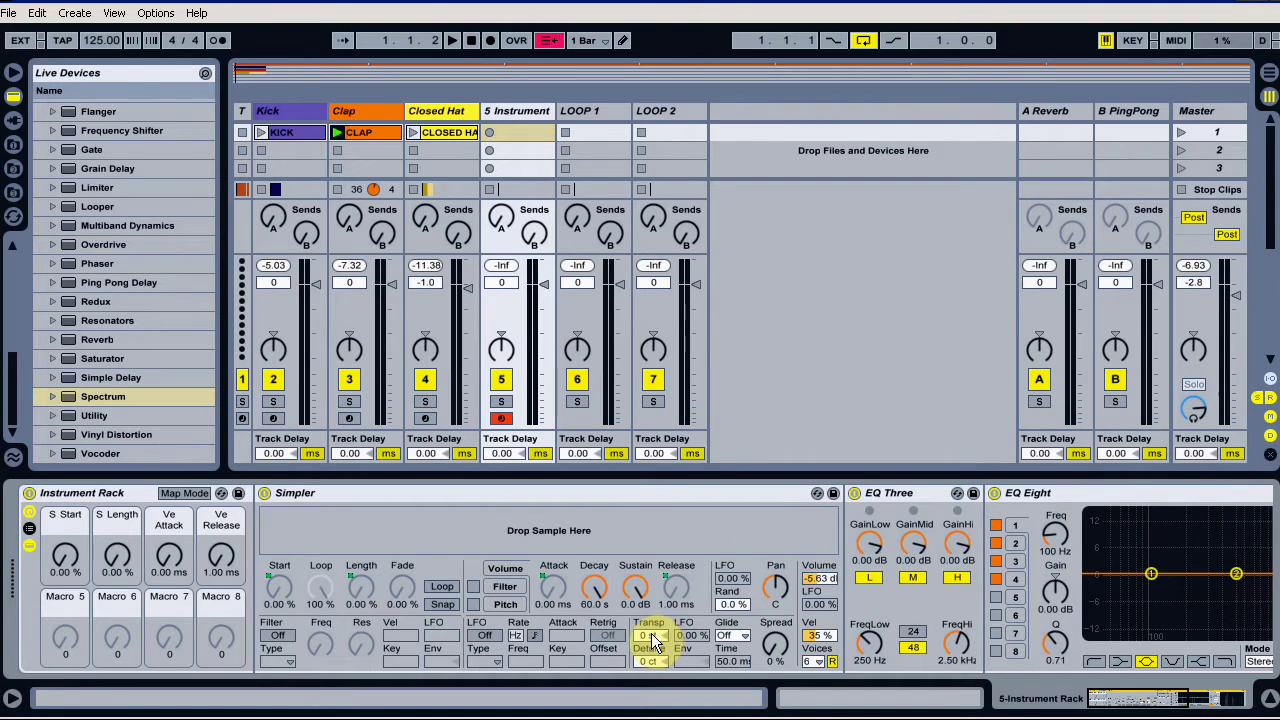
- Map Simpler's Transpose to Macro 5 and its Volume to Macro 6
click(181, 493)
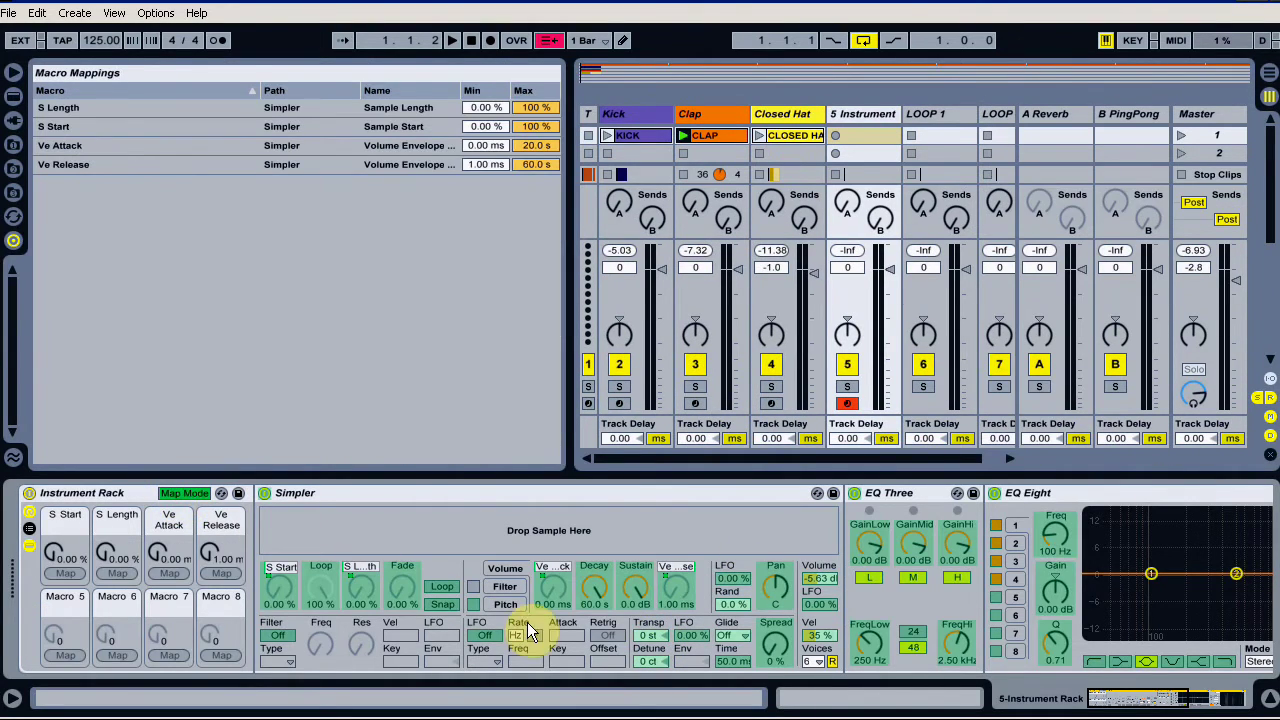
right_click(645, 632)
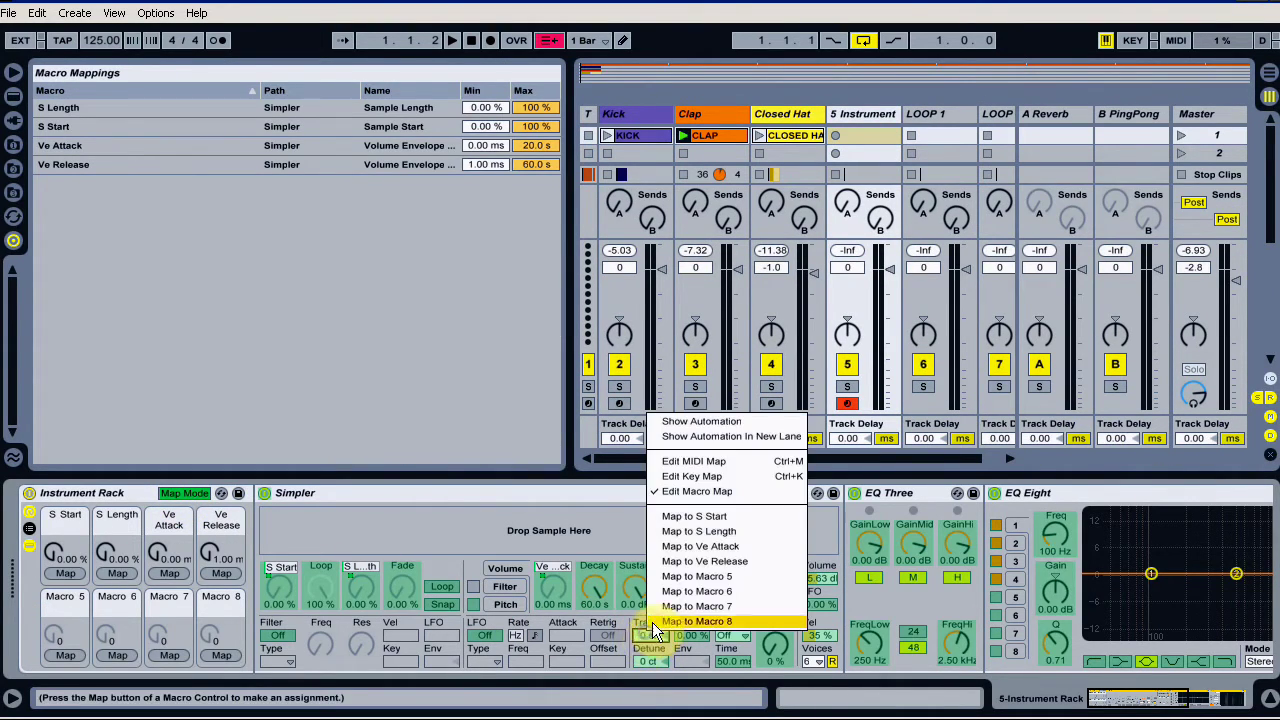
click(687, 578)
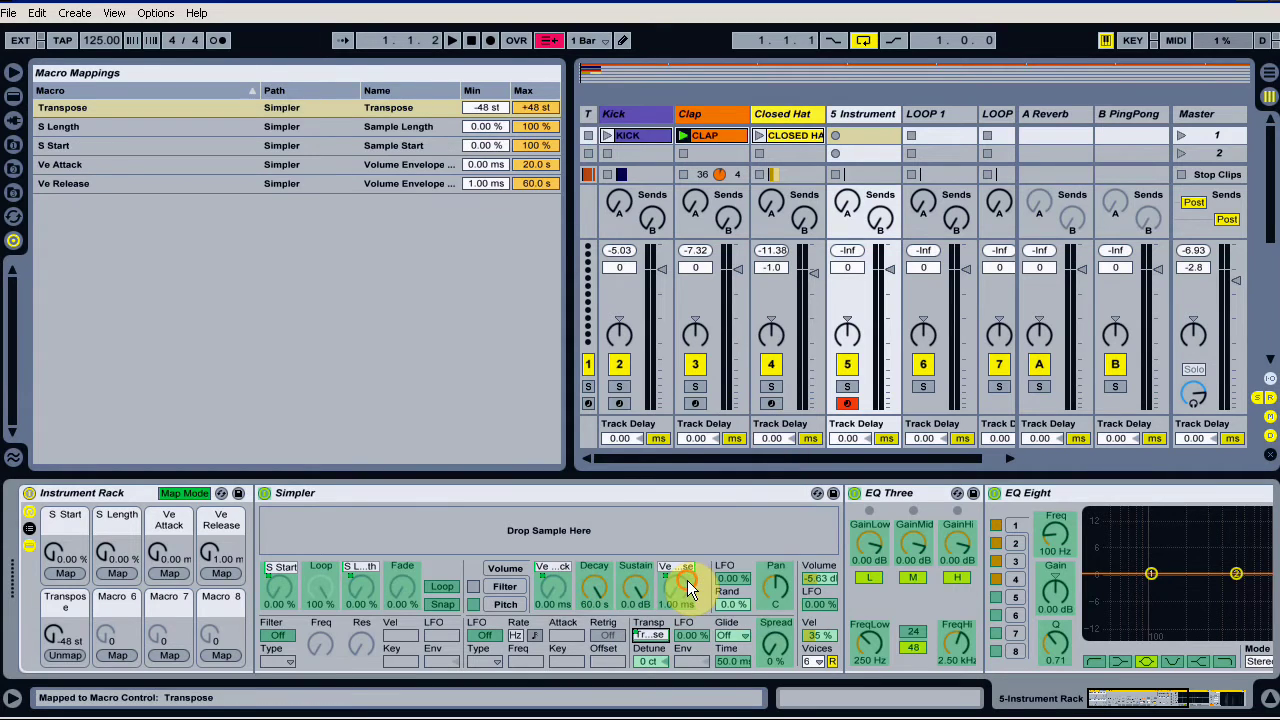
right_click(824, 590)
click(873, 541)
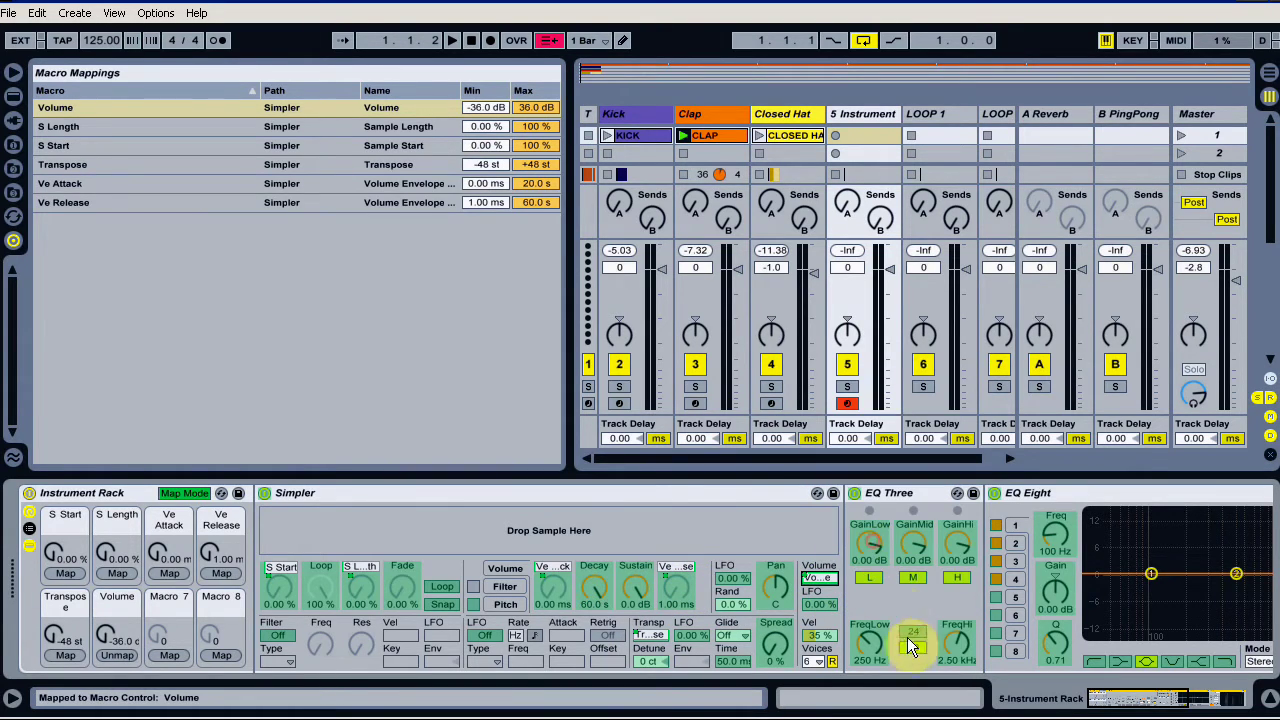
- Map EQ Three's FreqLow to Macro 7 and its FreqHi to Macro 8
right_click(868, 645)
click(900, 619)
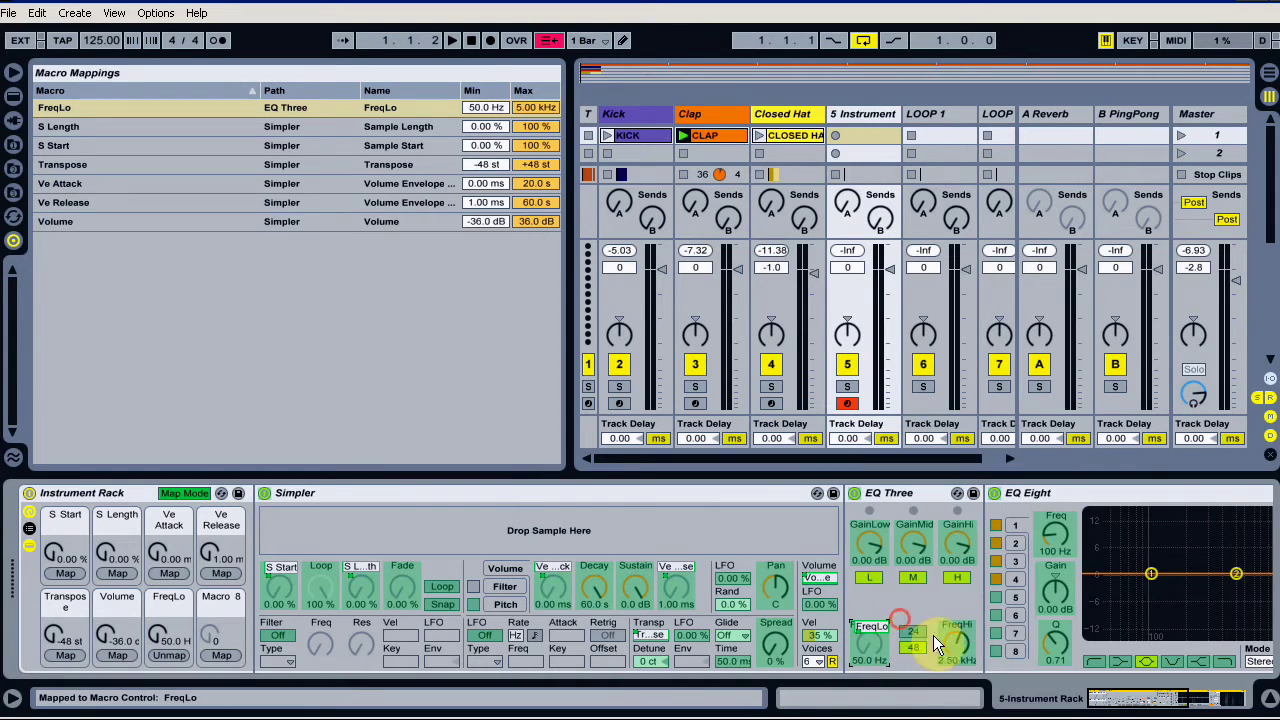
right_click(959, 649)
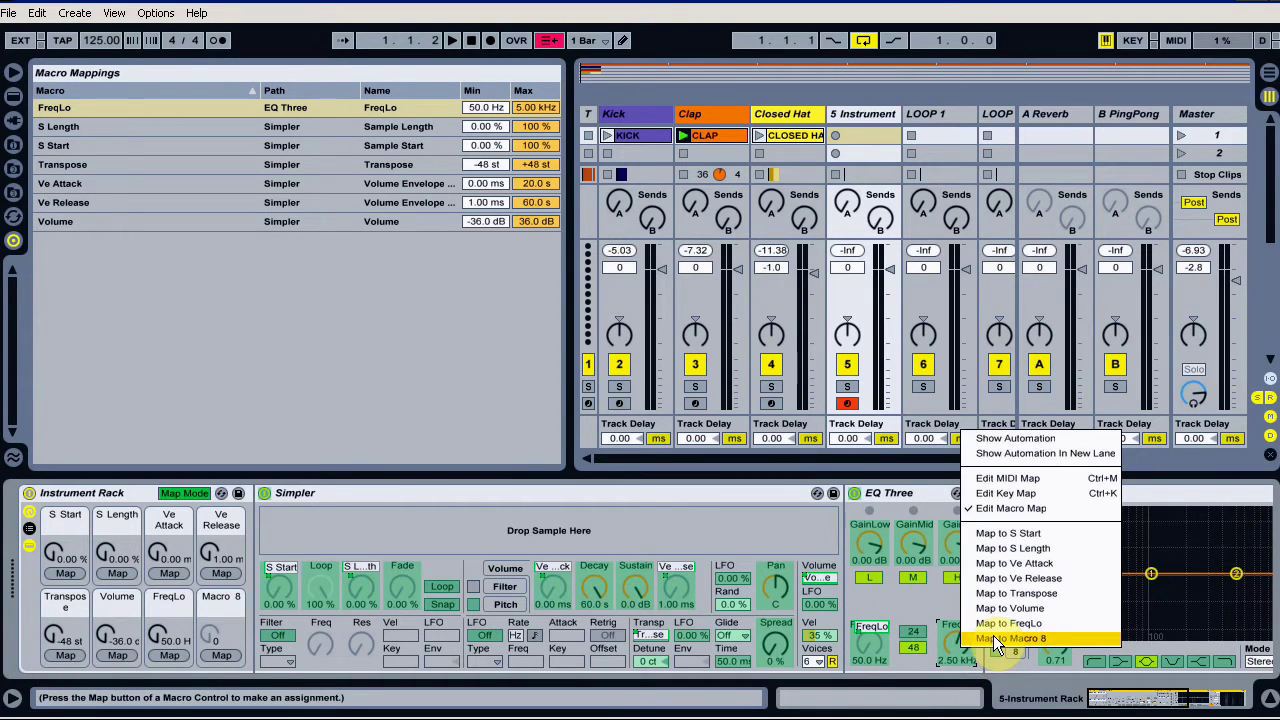
click(995, 641)
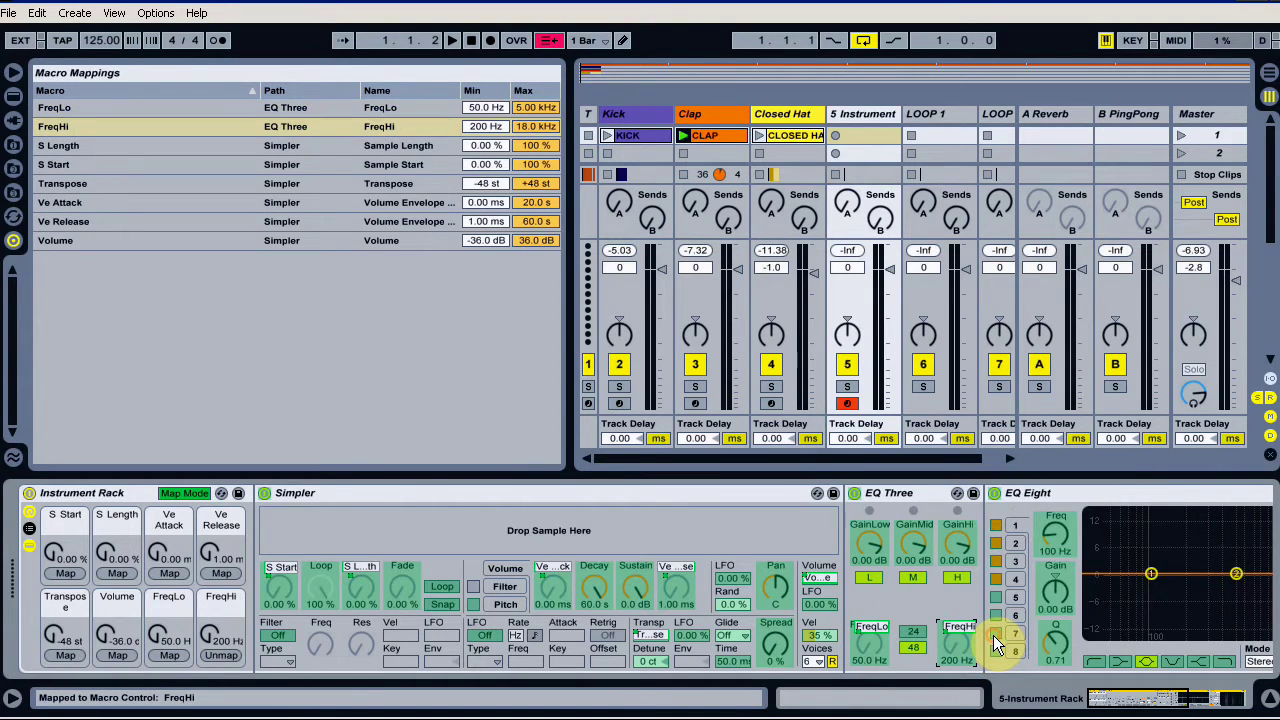
- Map EQ Three's low-band switch to the FreqLo macro and its high-band switch to the FreqHi macro
right_click(859, 576)
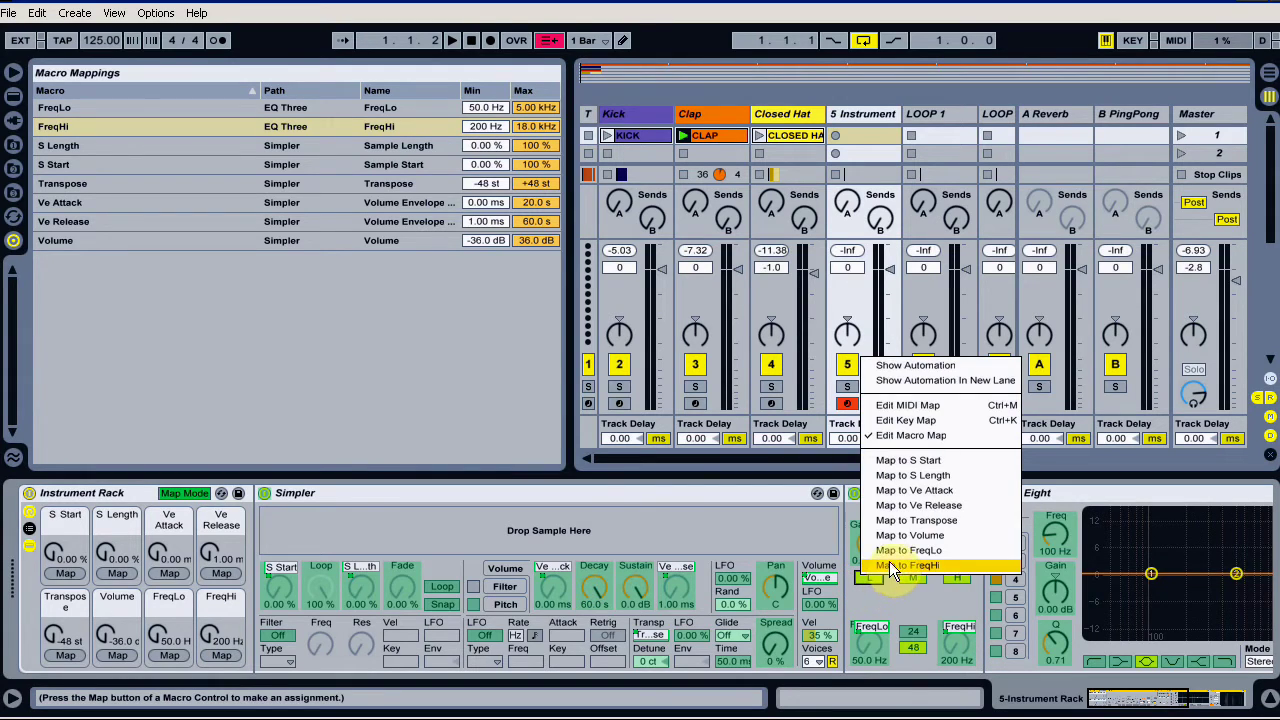
click(887, 551)
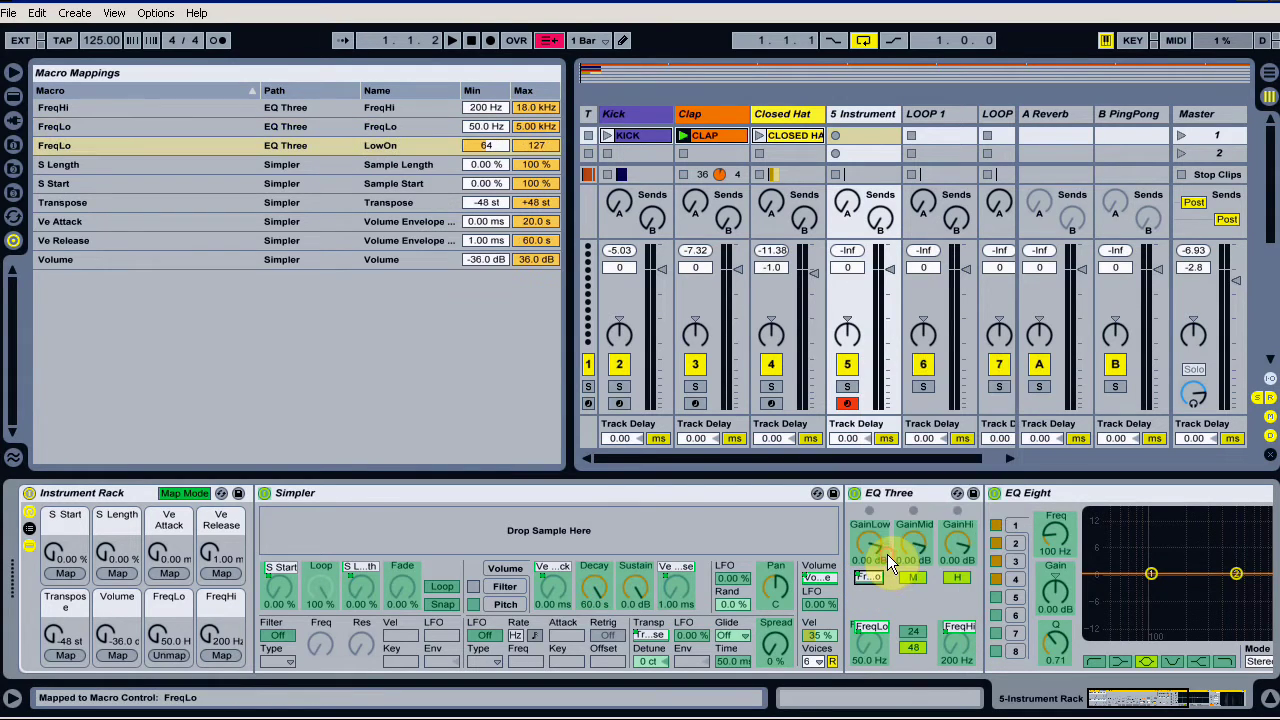
right_click(954, 576)
click(985, 566)
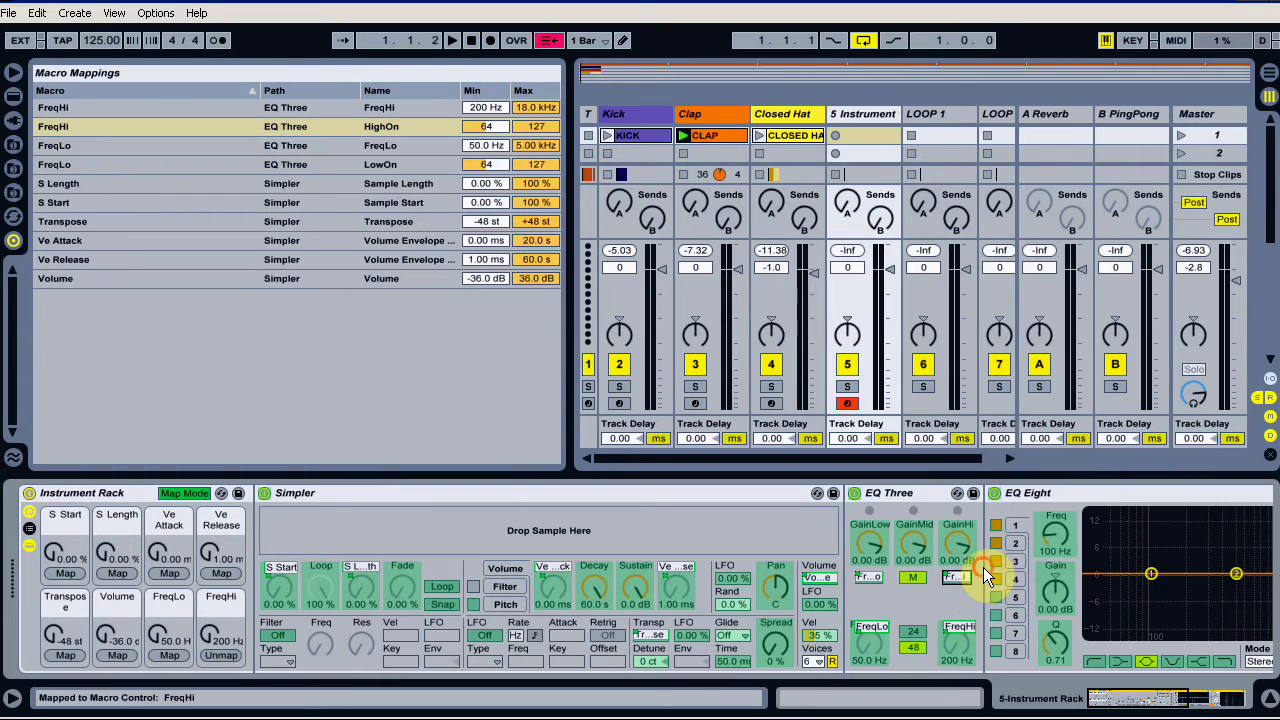
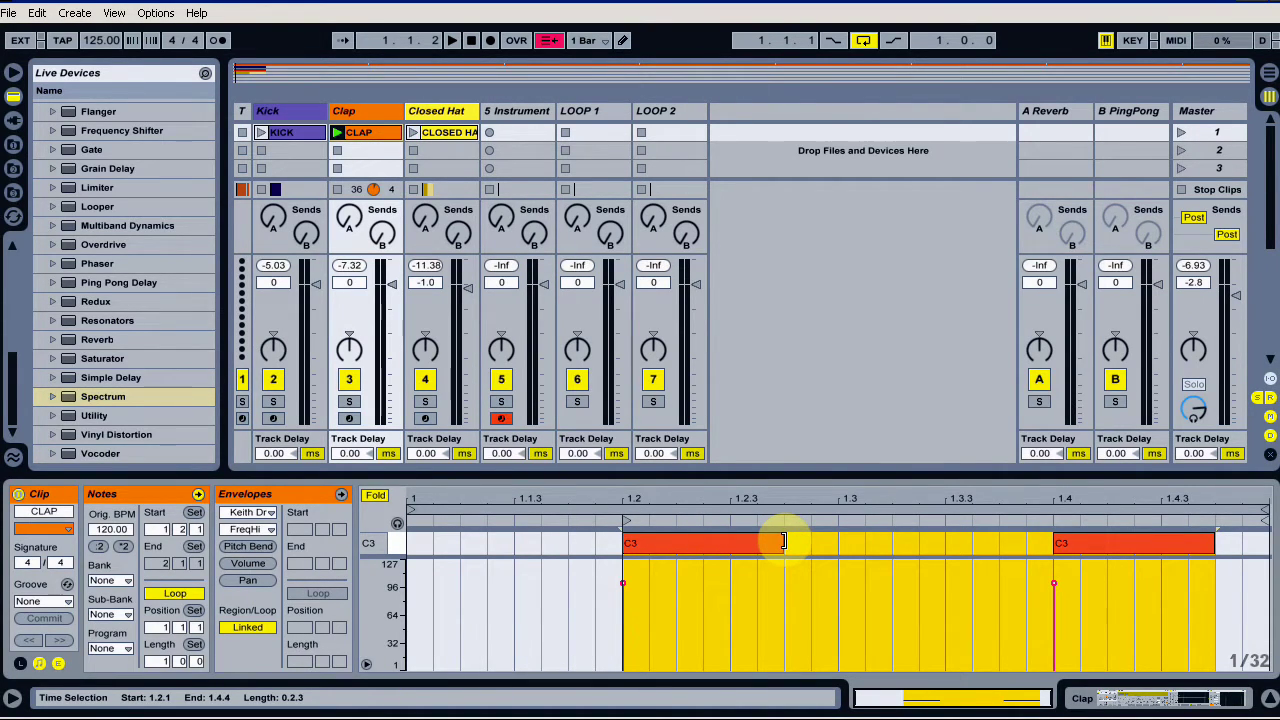
- Show the Instrument Rack on track 5 in place of the Clap clip's notes
mouse_move(783, 541)
mouse_down()
mouse_move(1109, 541)
mouse_move(780, 541)
mouse_up()
click(507, 106)
click(509, 111)
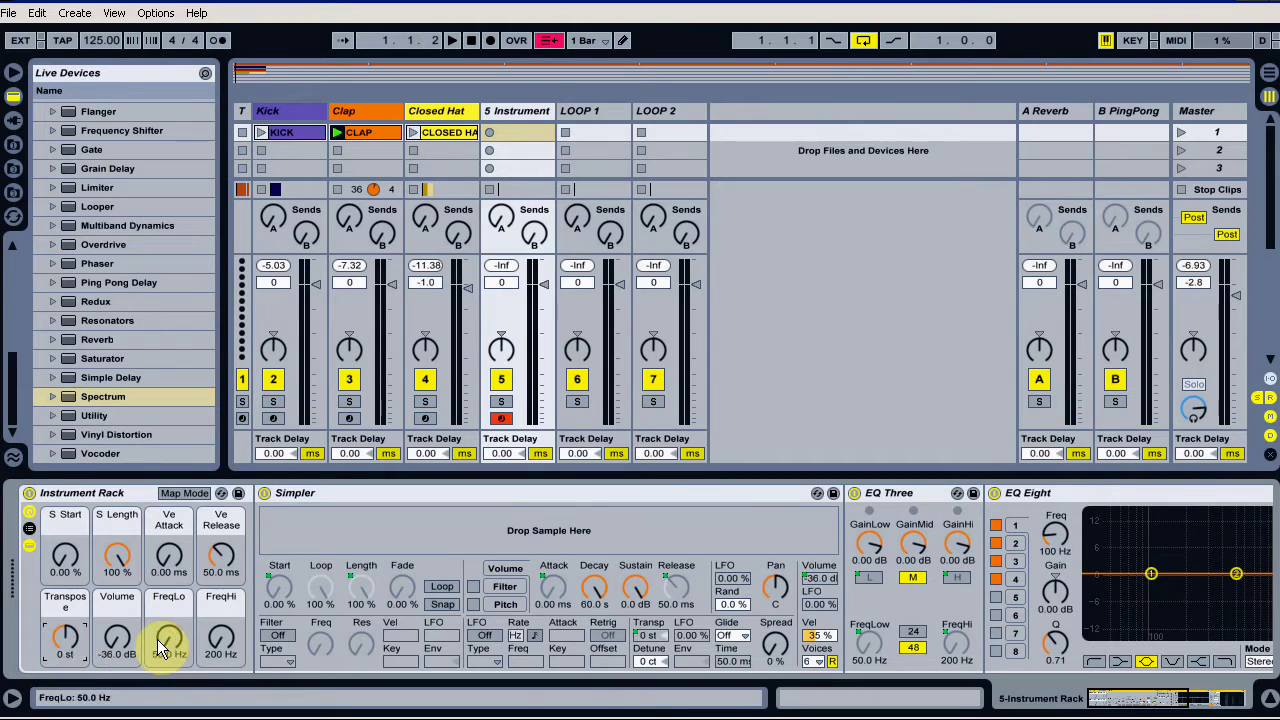
- Set the rack's Volume macro to -20 dB and Simpler's velocity sensitivity to 80 %
key(Delete)
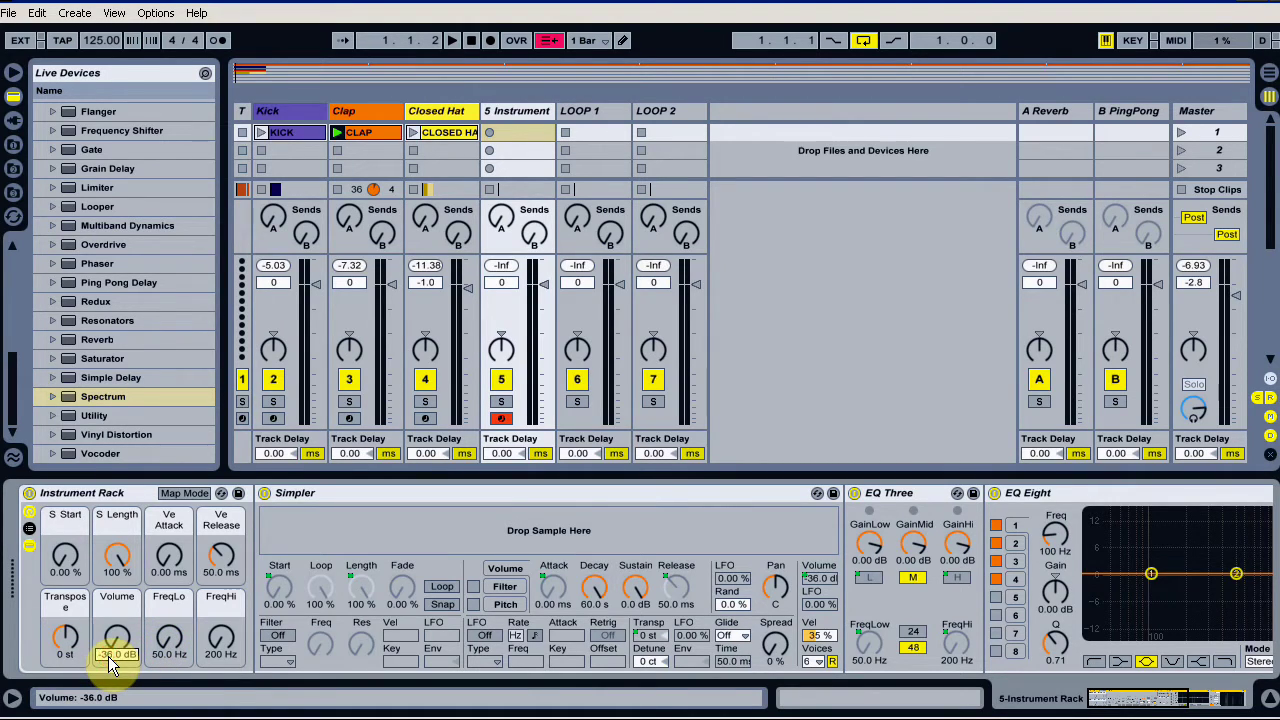
click(108, 656)
text(-20)
key(Return)
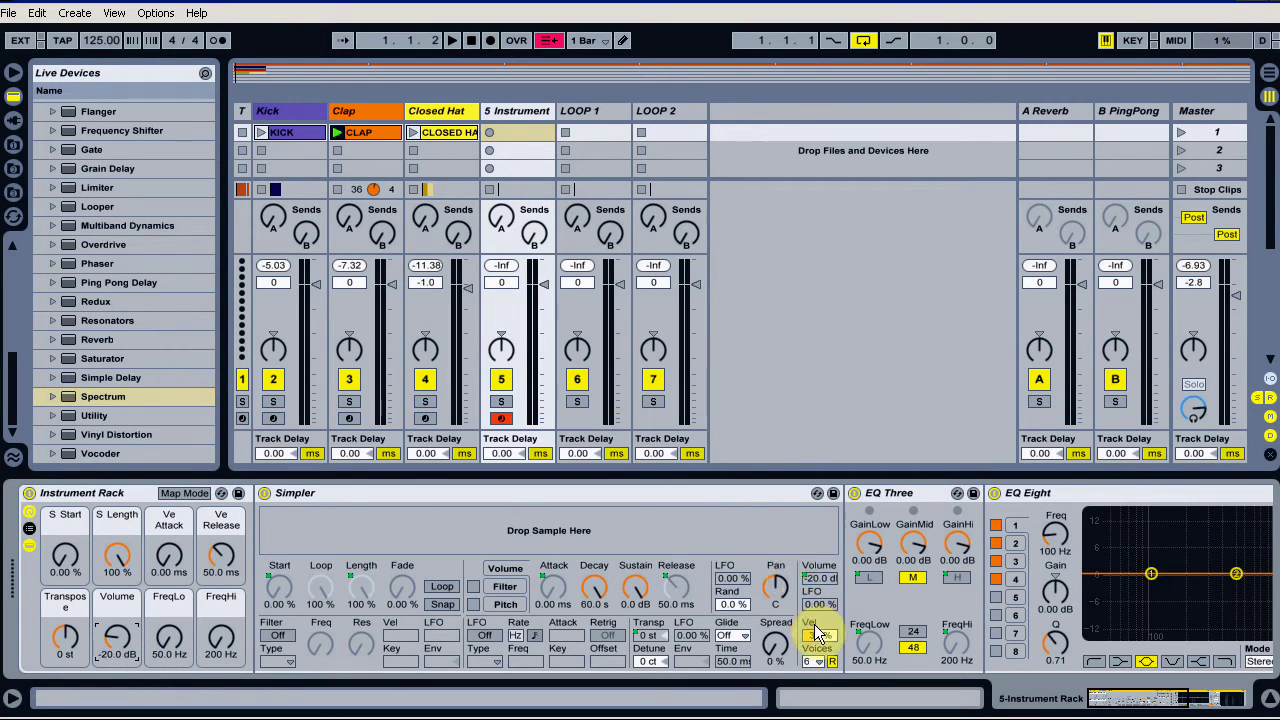
mouse_move(818, 636)
mouse_down()
mouse_move(818, 606)
mouse_move(822, 645)
mouse_up()
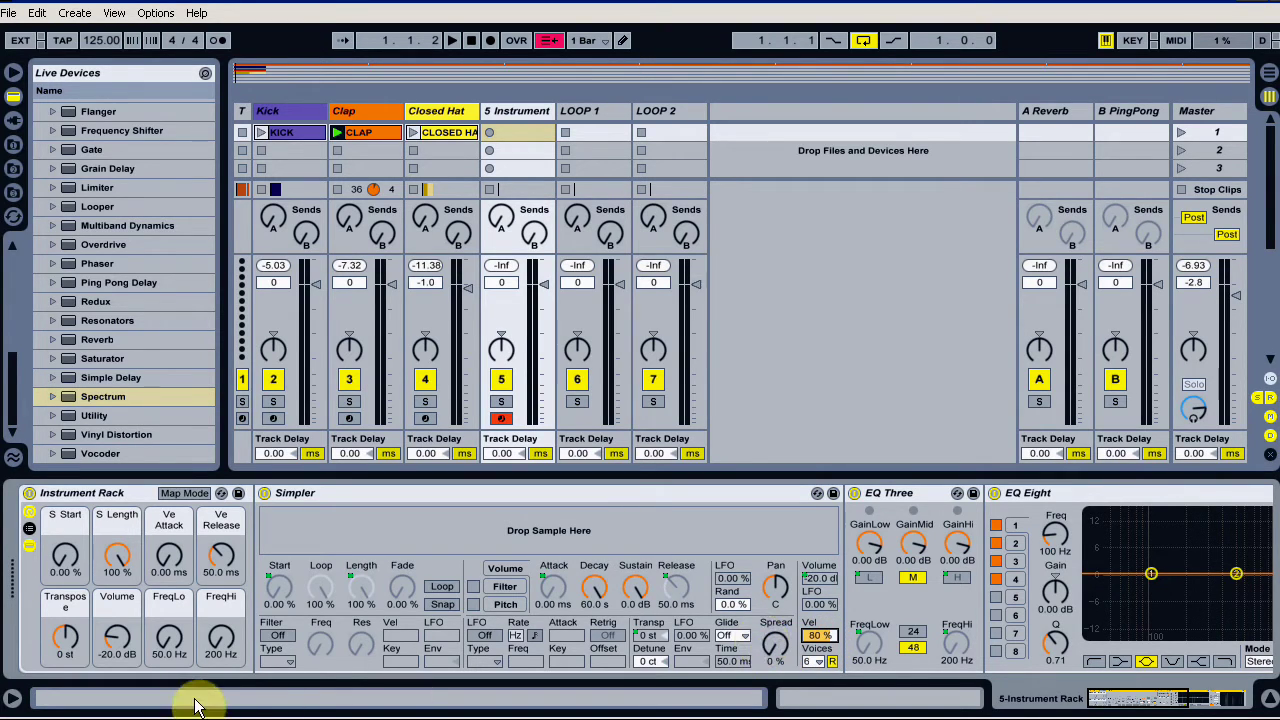
drag(110, 611, 118, 655)
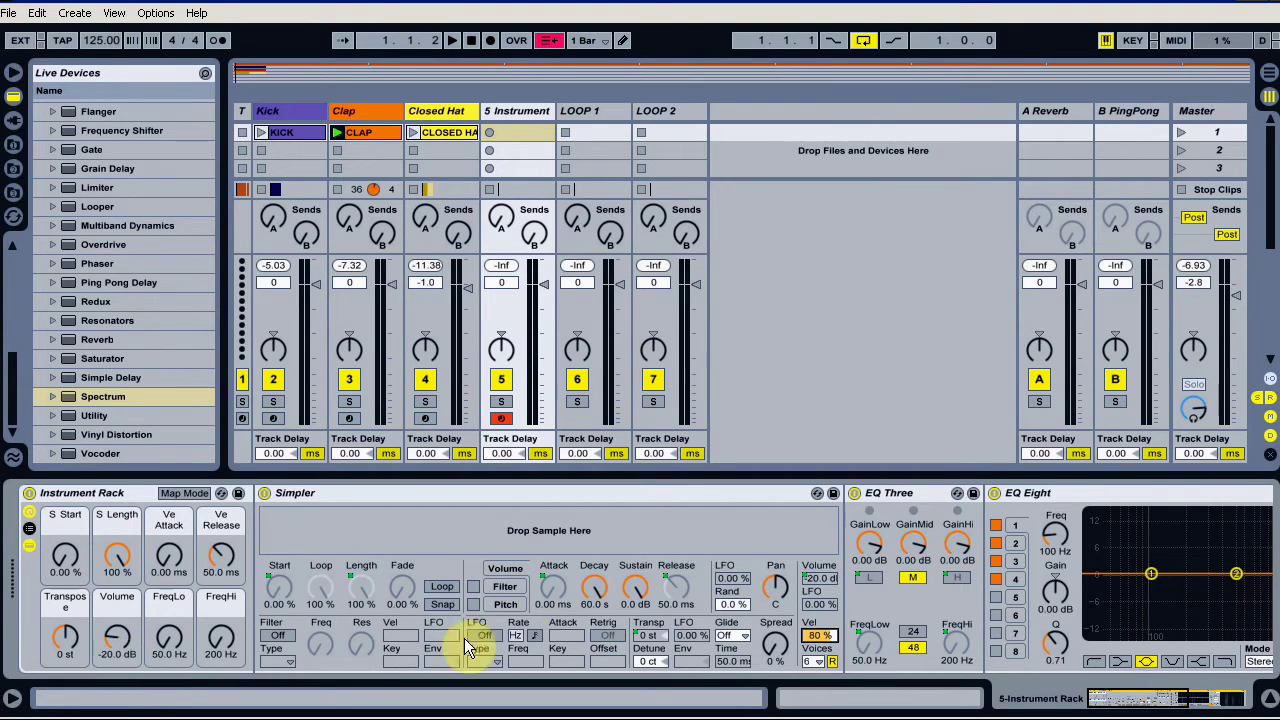
- Limit Simpler to 1 voice and raise the FreqHi macro to 18.0 kHz
click(815, 662)
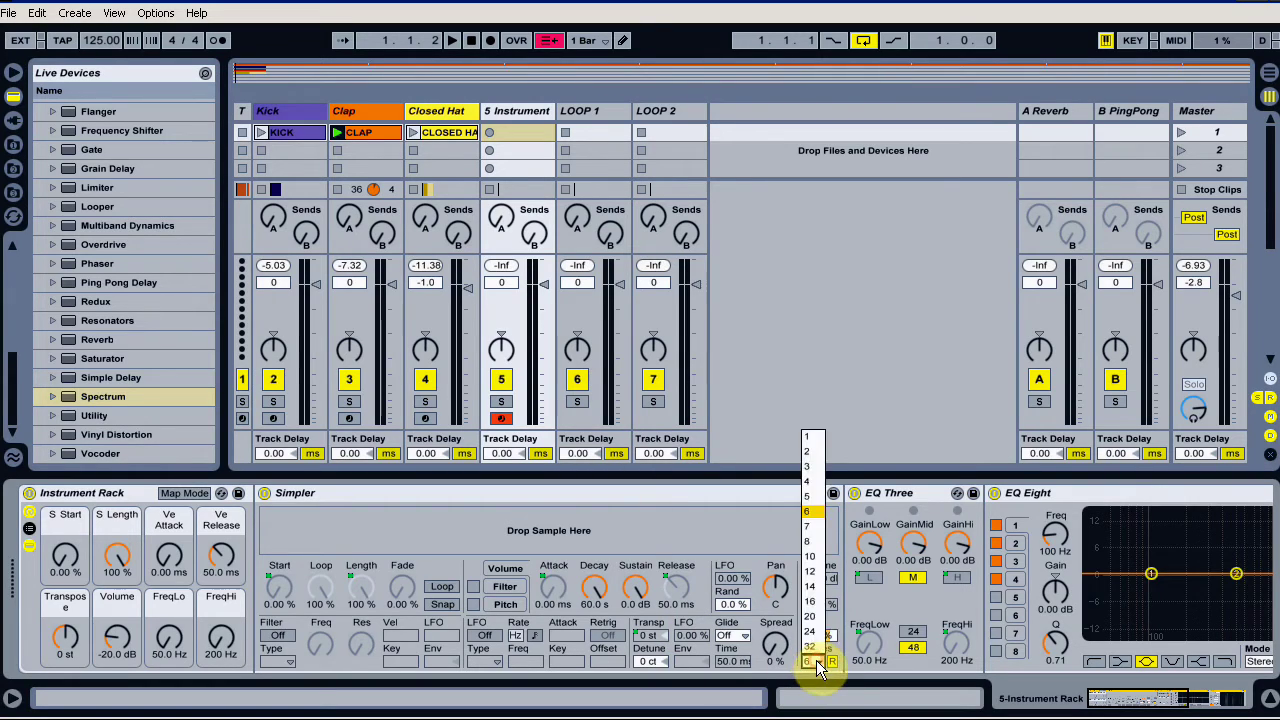
click(806, 437)
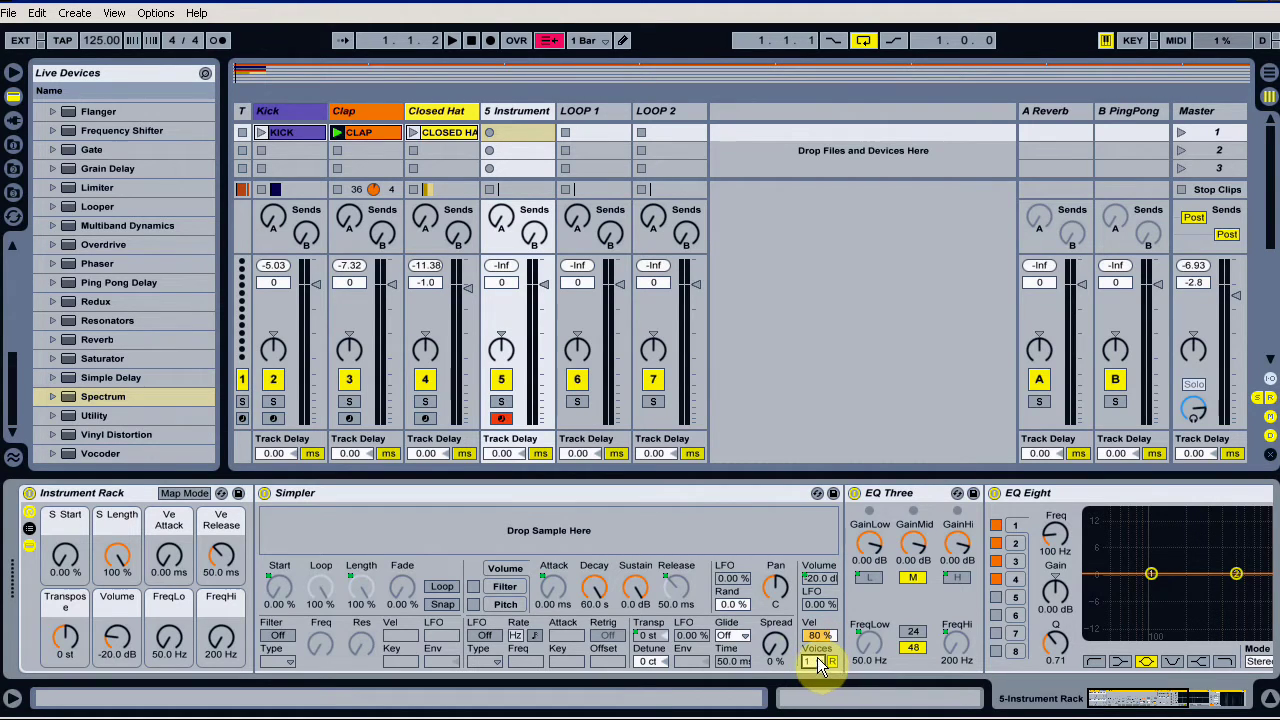
drag(227, 640, 227, 560)
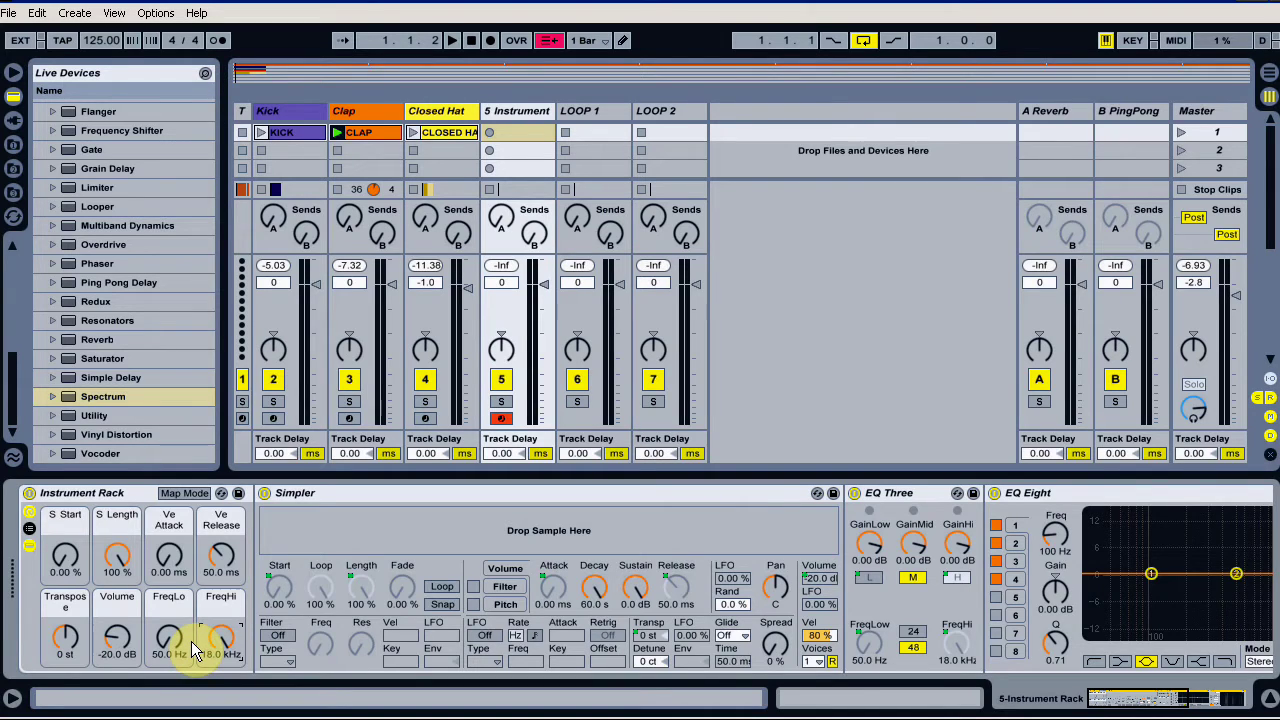
- In the macro mappings, set the HighOn minimum to 127 and both the LowOn minimum and maximum to 0
click(169, 494)
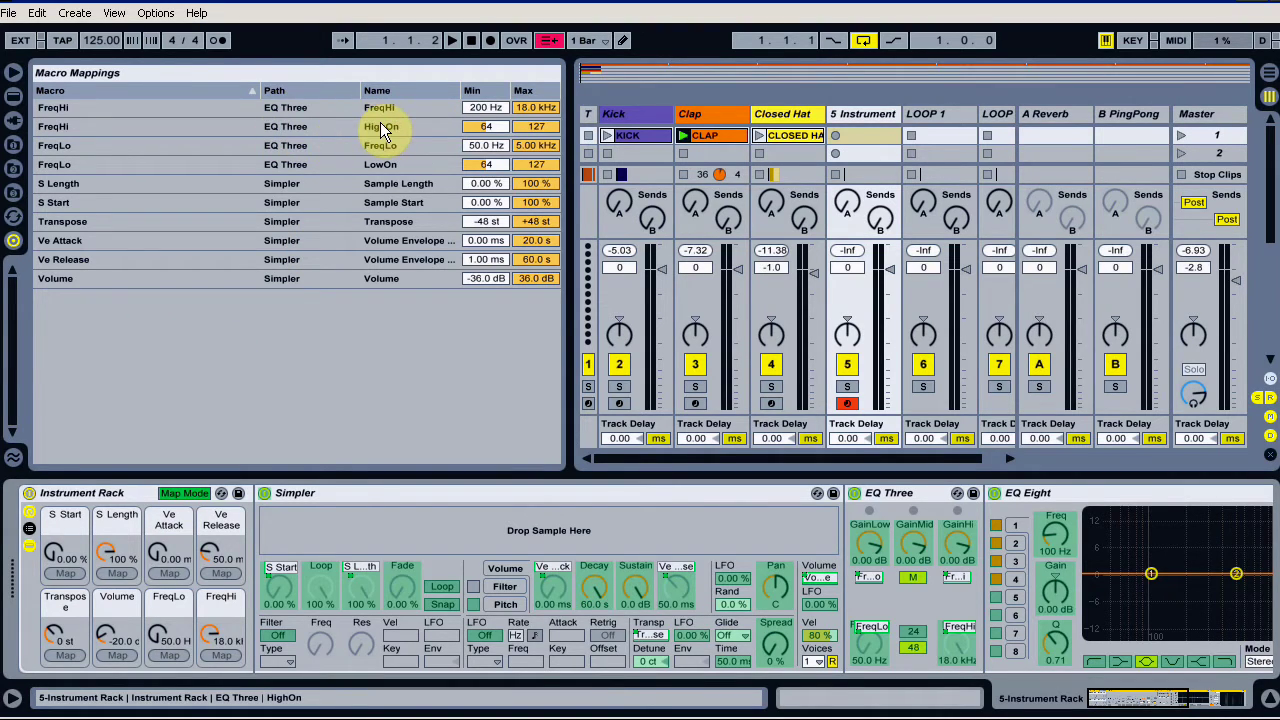
click(476, 125)
text(124)
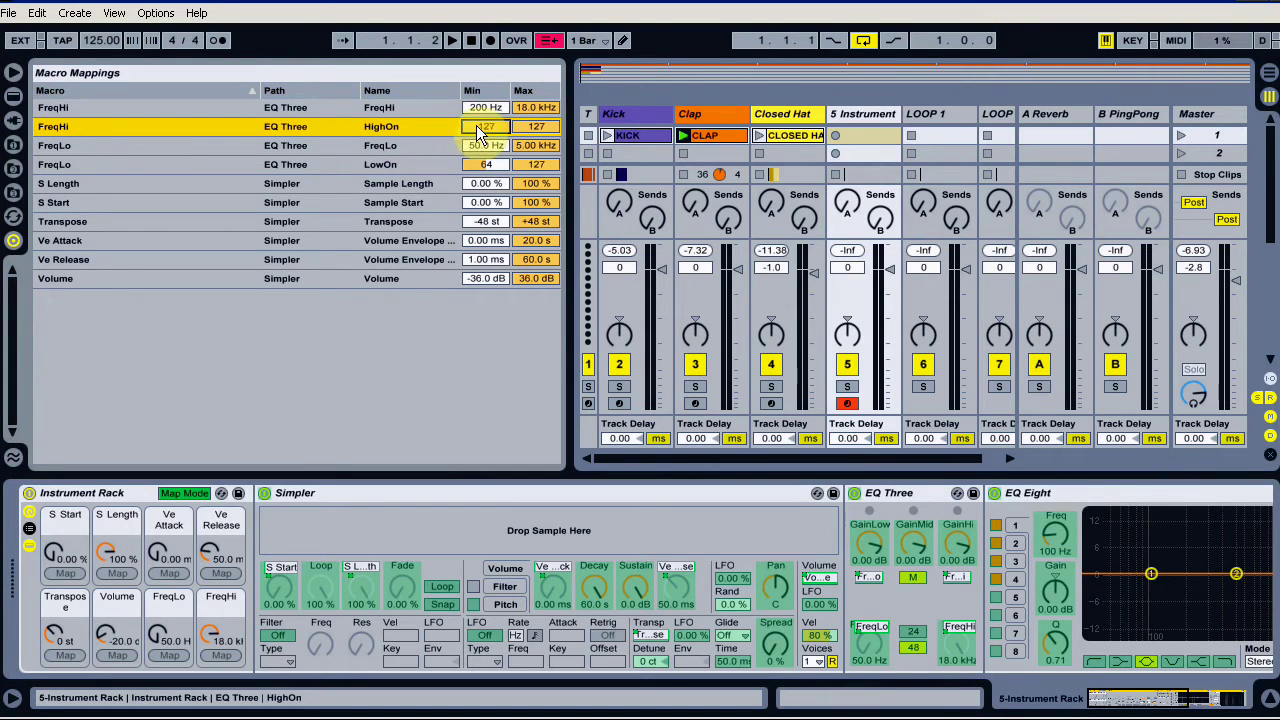
click(538, 126)
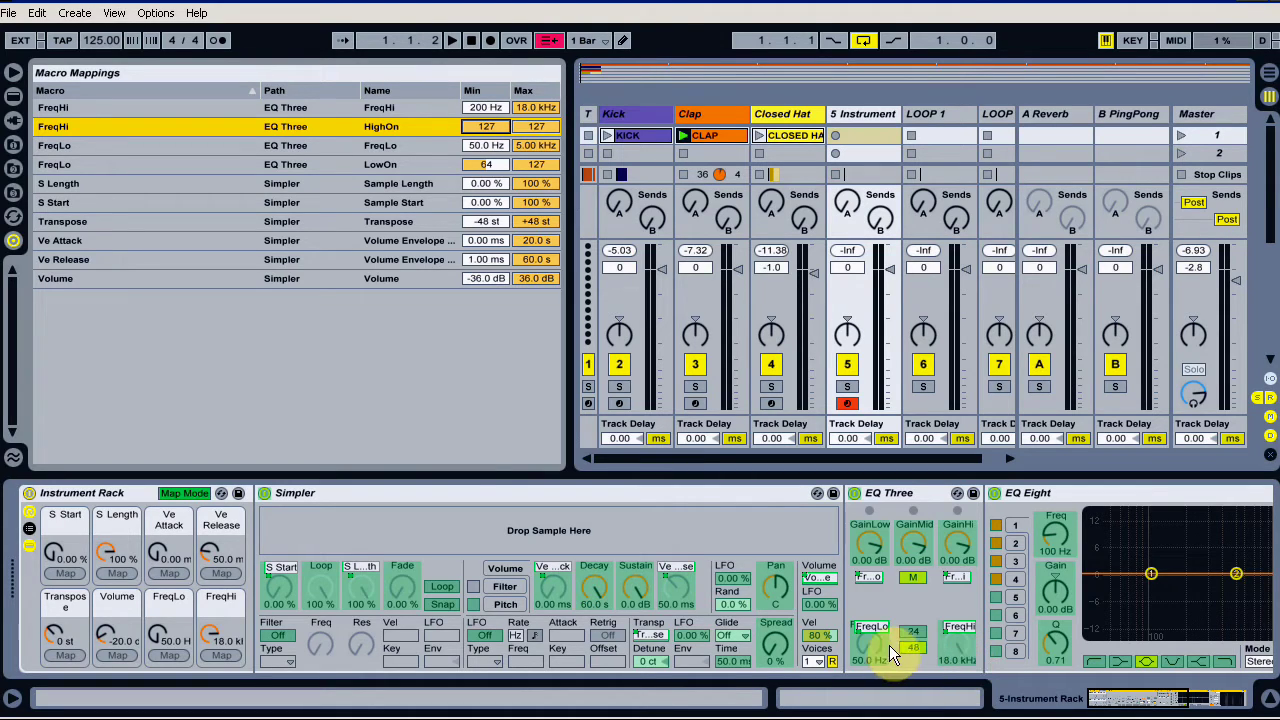
click(488, 164)
drag(488, 164, 526, 232)
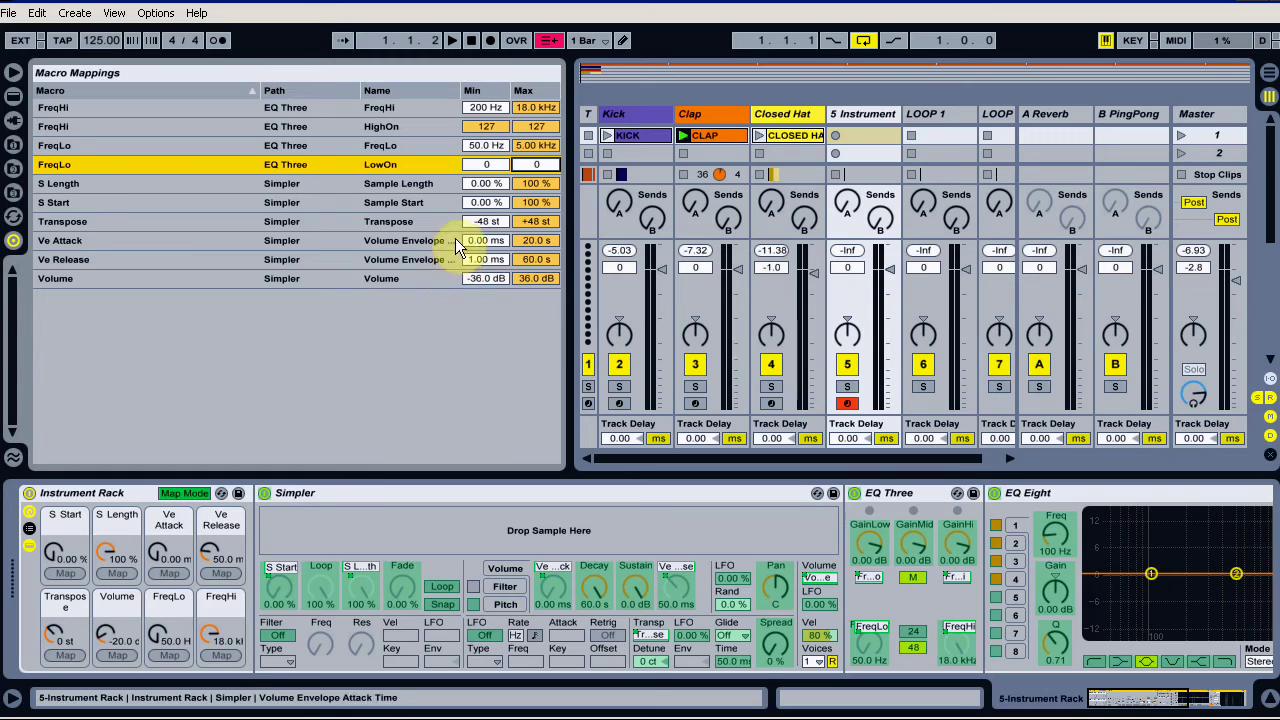
- Limit the Transpose mapping to a range of -12 st to +12 st and leave macro mapping
click(480, 223)
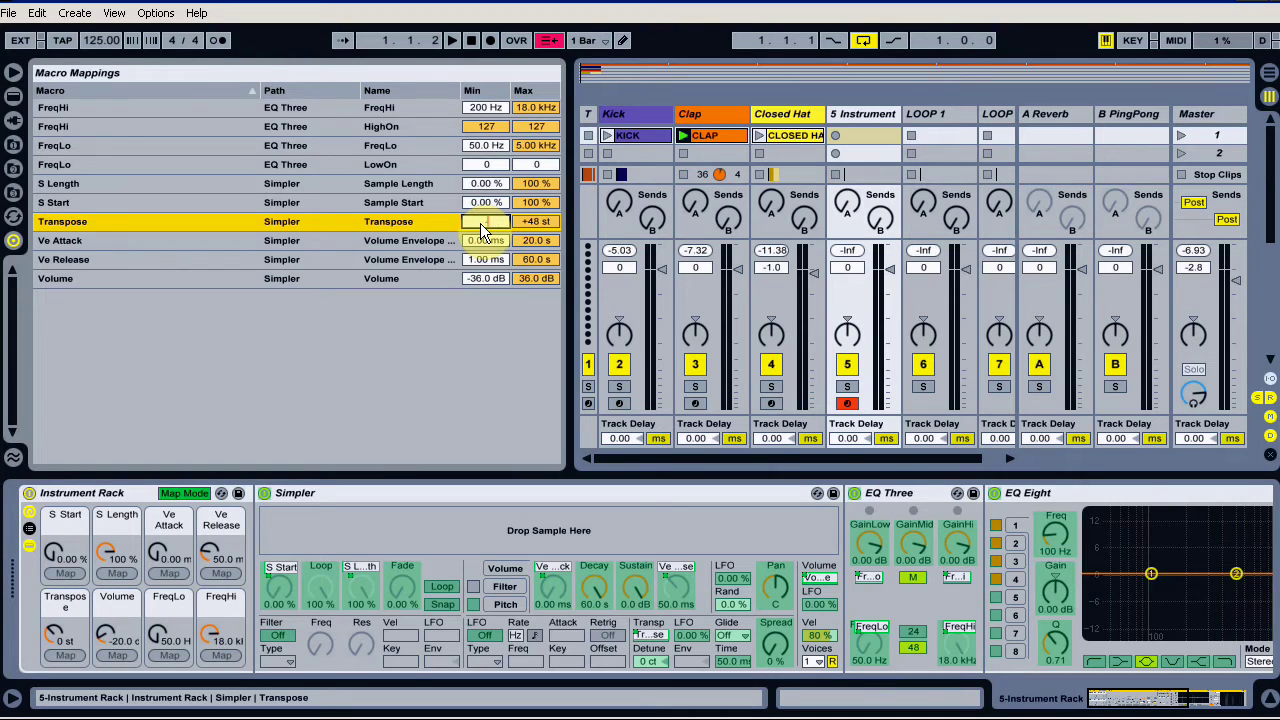
text(-12)
key(Return)
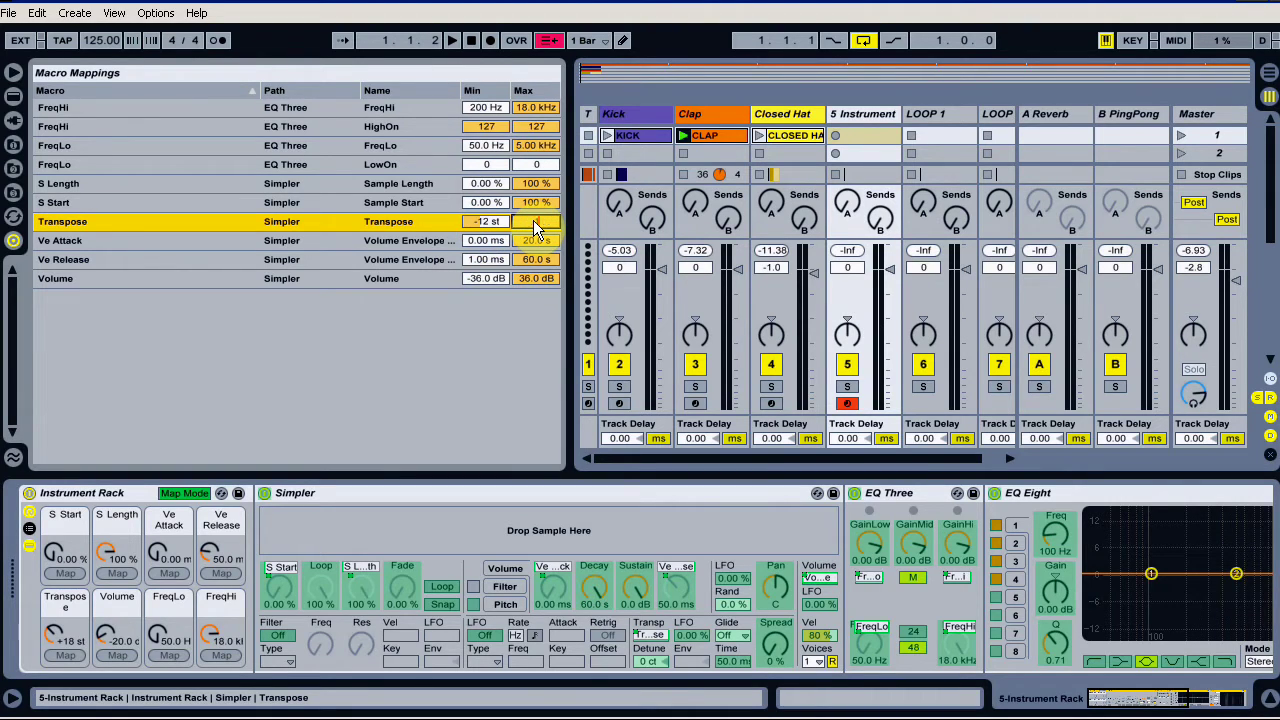
text(12)
key(Return)
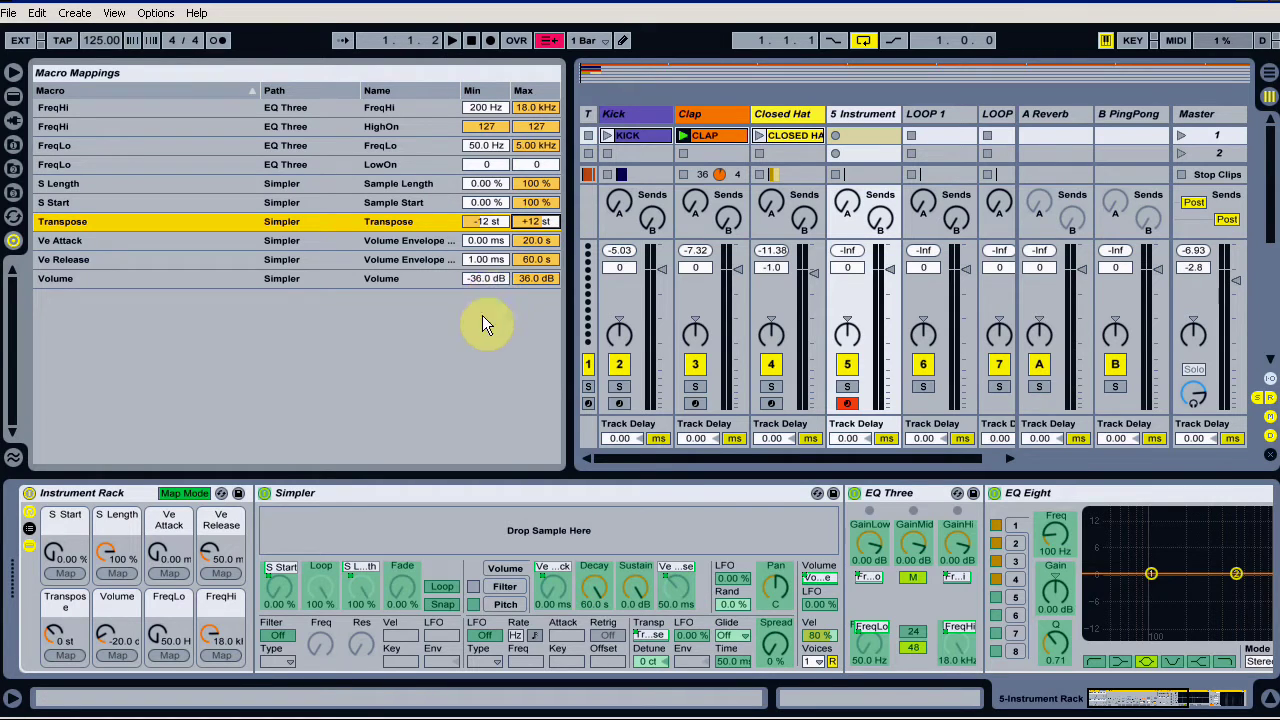
click(192, 493)
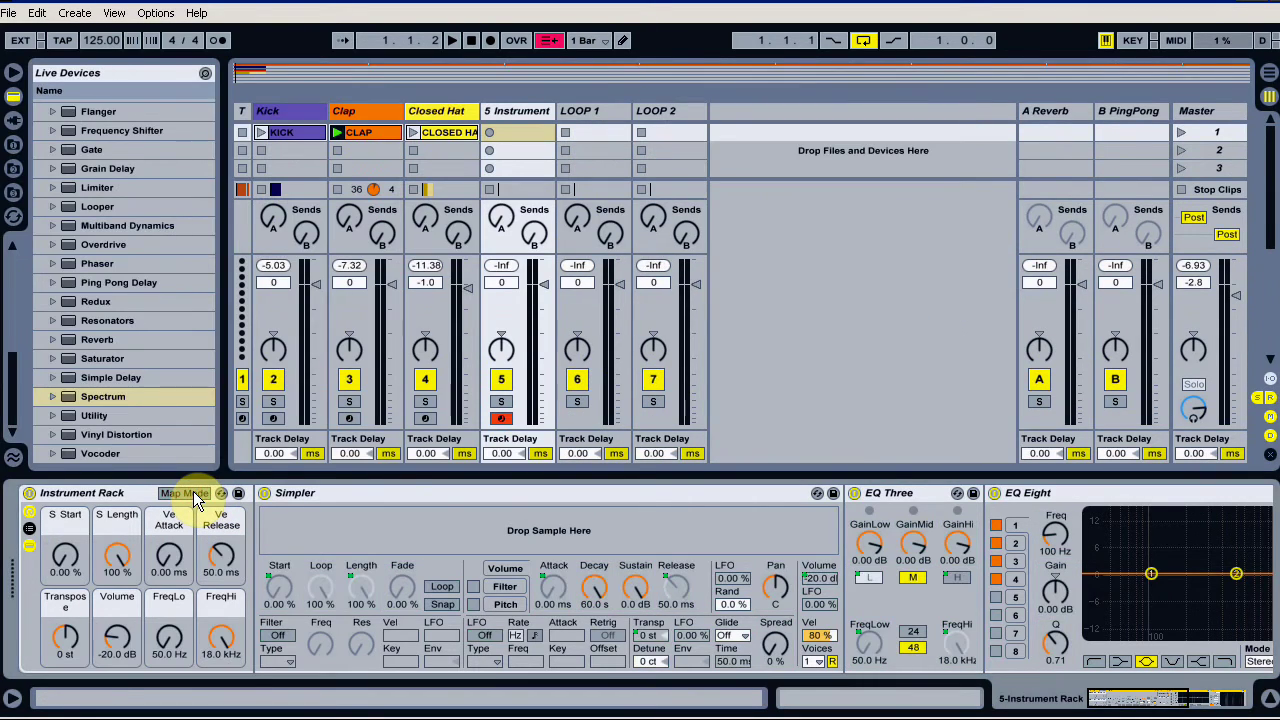
- Create a MIDI clip in the first slot of track 5 and shorten its loop to one beat
click(127, 494)
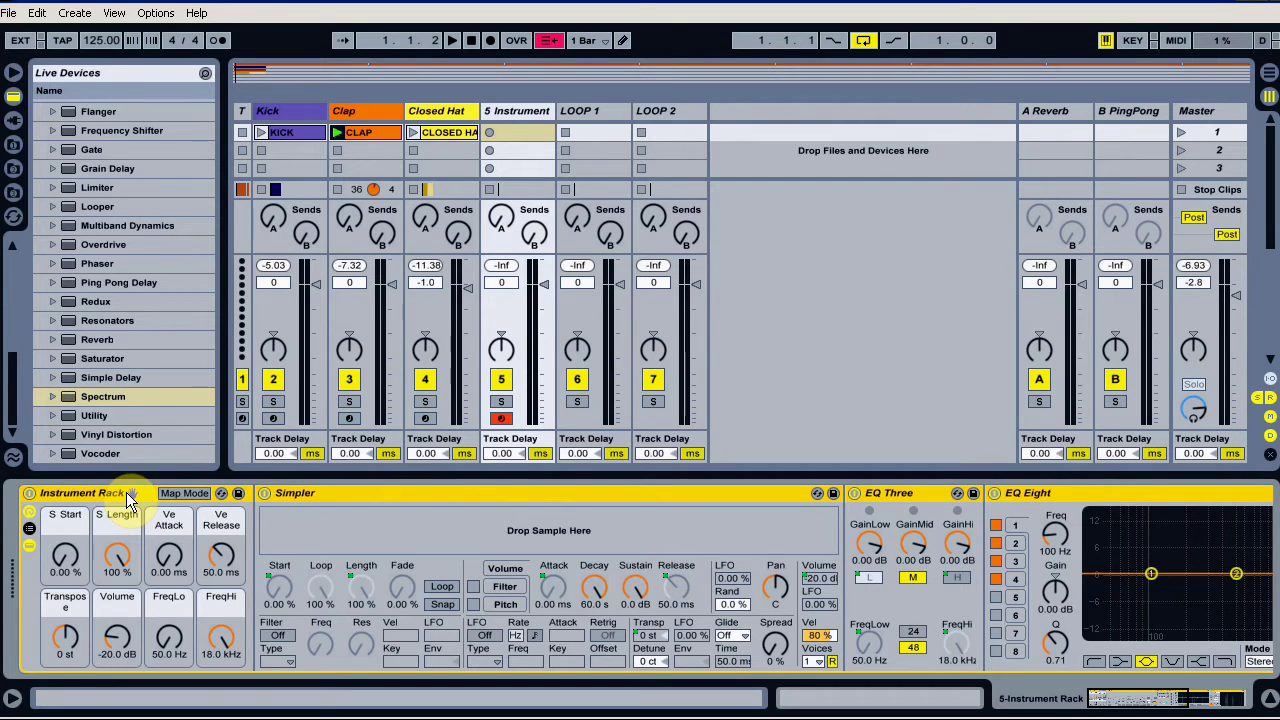
double_click(545, 131)
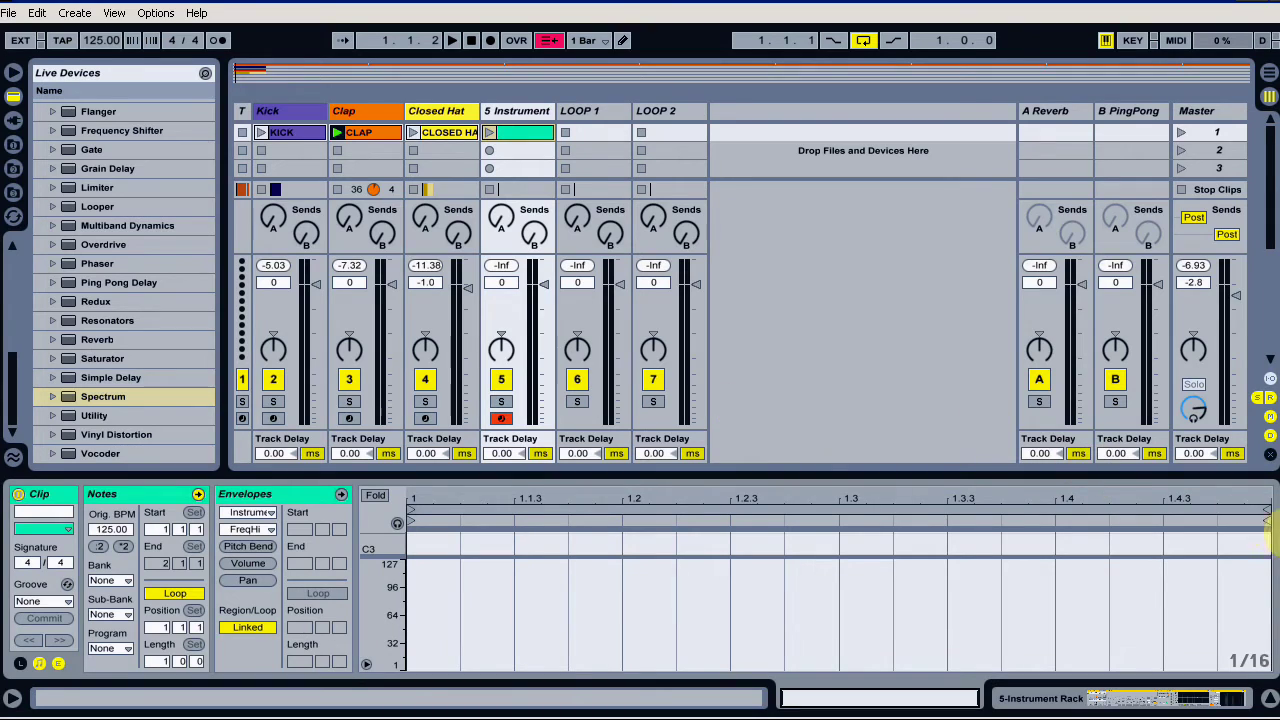
drag(1262, 510, 640, 564)
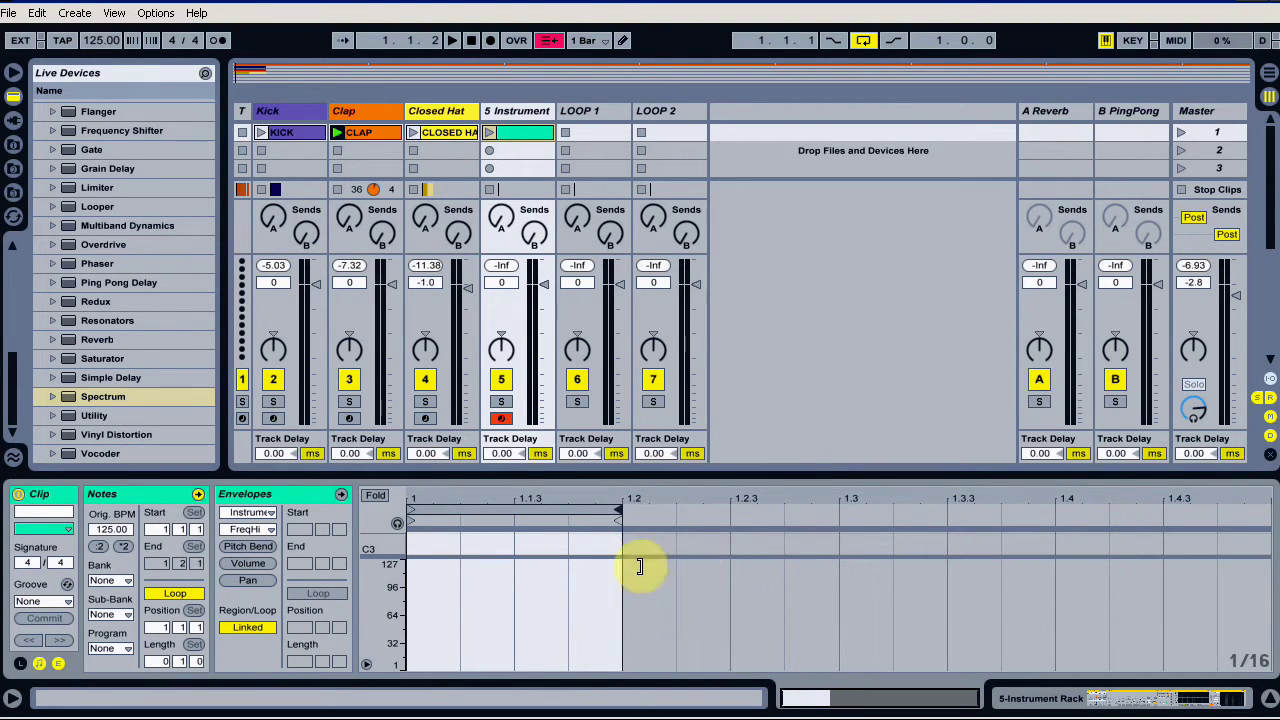
- Add a sixteenth note on D#3 at 1.1.3 in the new clip and fold the editor to the used pitch
double_click(518, 549)
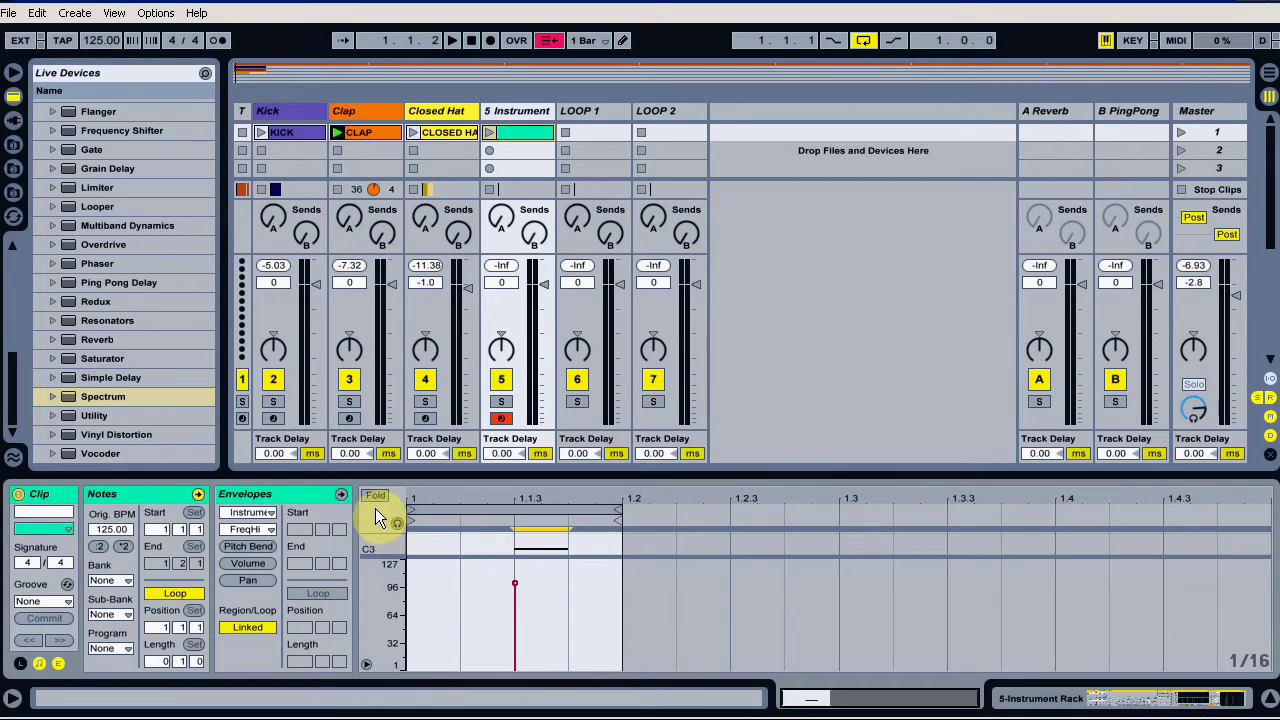
click(375, 495)
click(530, 545)
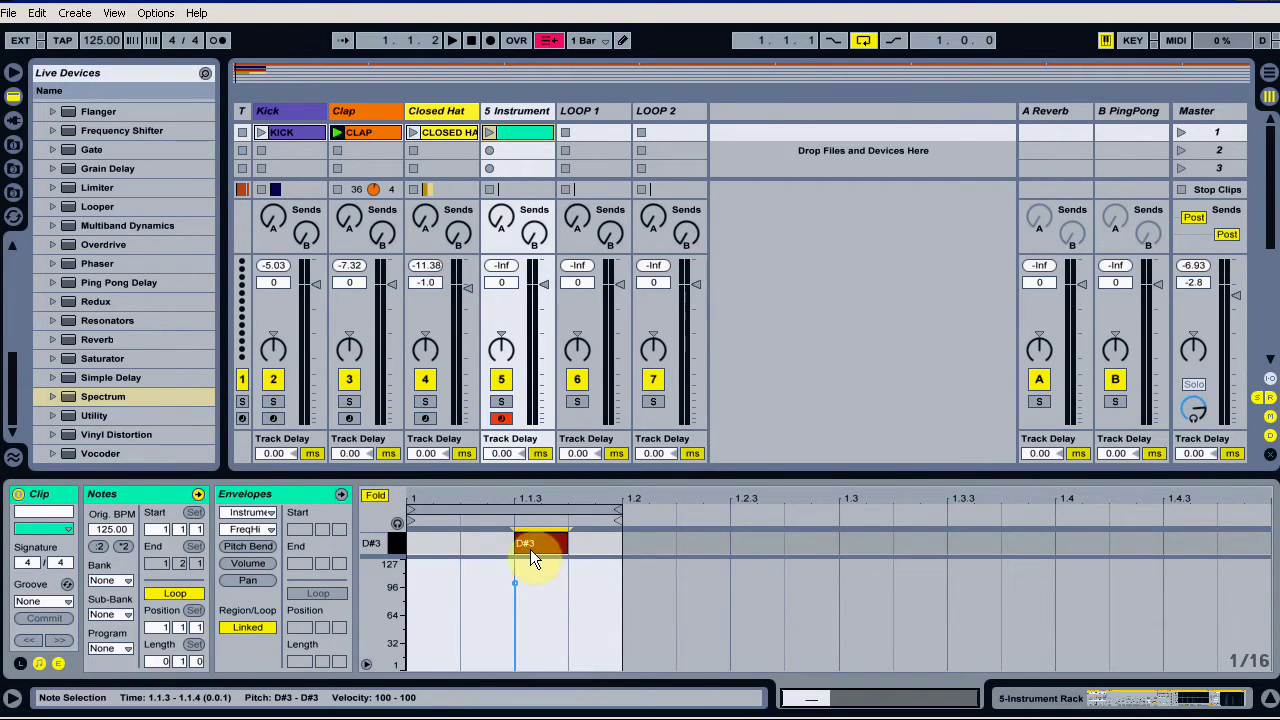
click(460, 545)
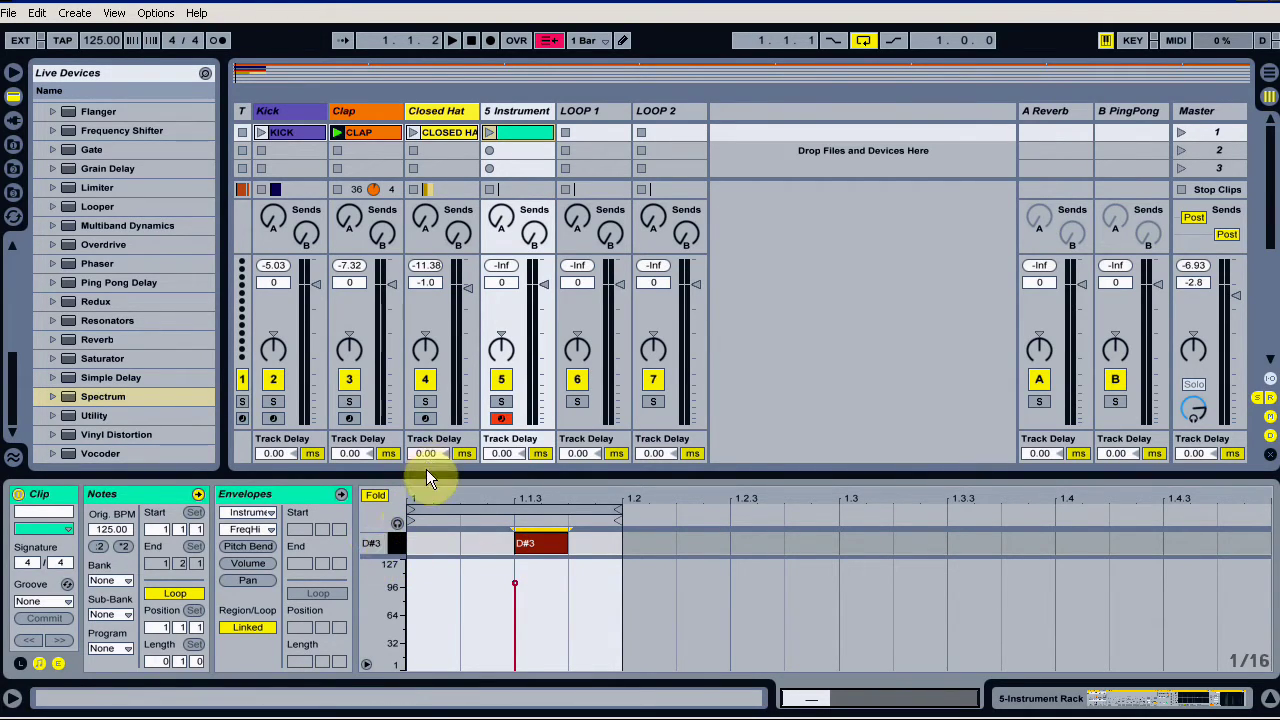
- Enlarge and unfold the note editor, move the note down to C3 and extend it to the loop end at 1.2
drag(426, 469, 412, 289)
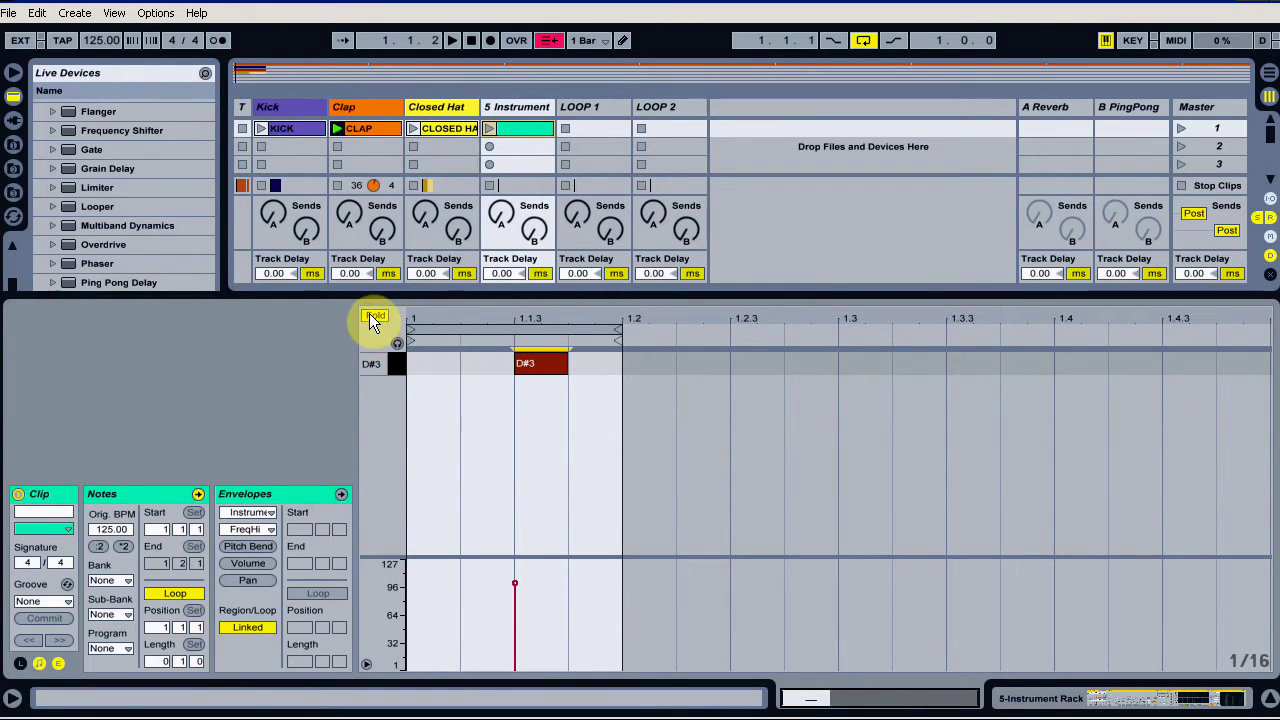
click(372, 320)
mouse_move(374, 429)
mouse_down()
mouse_move(374, 476)
mouse_move(374, 437)
mouse_up()
click(552, 428)
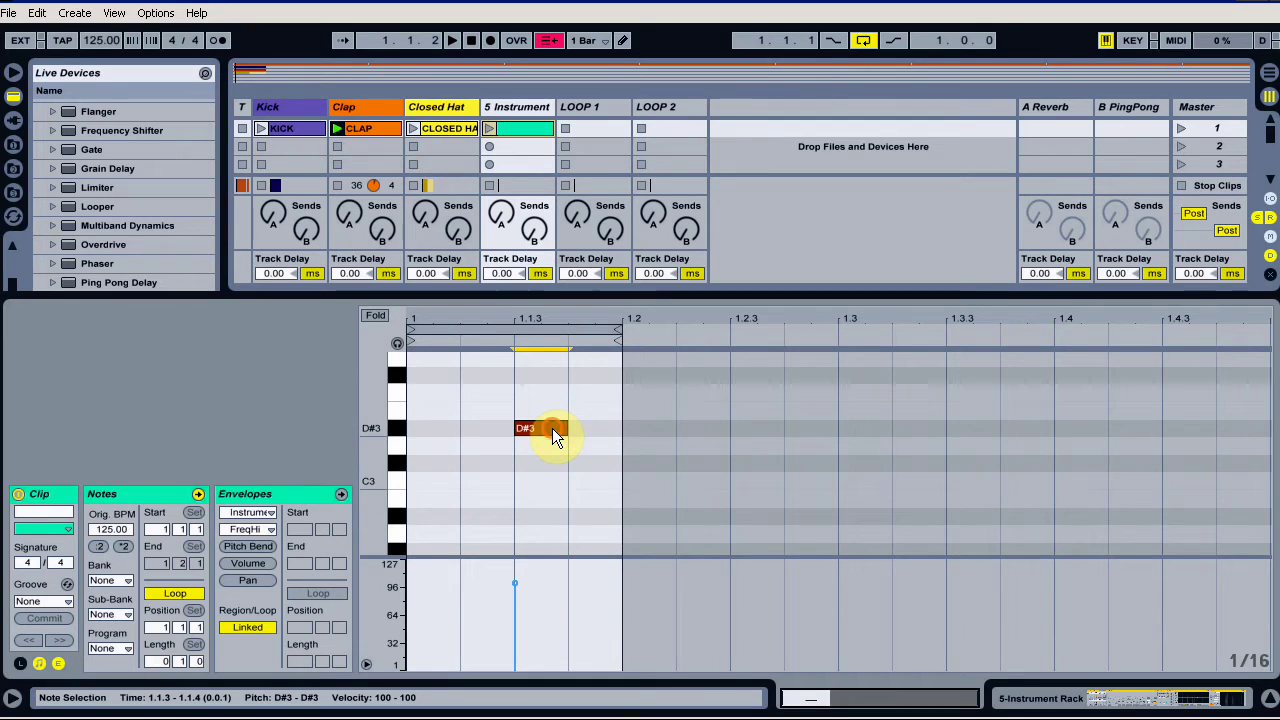
key(Down)
key(Down)
key(Down)
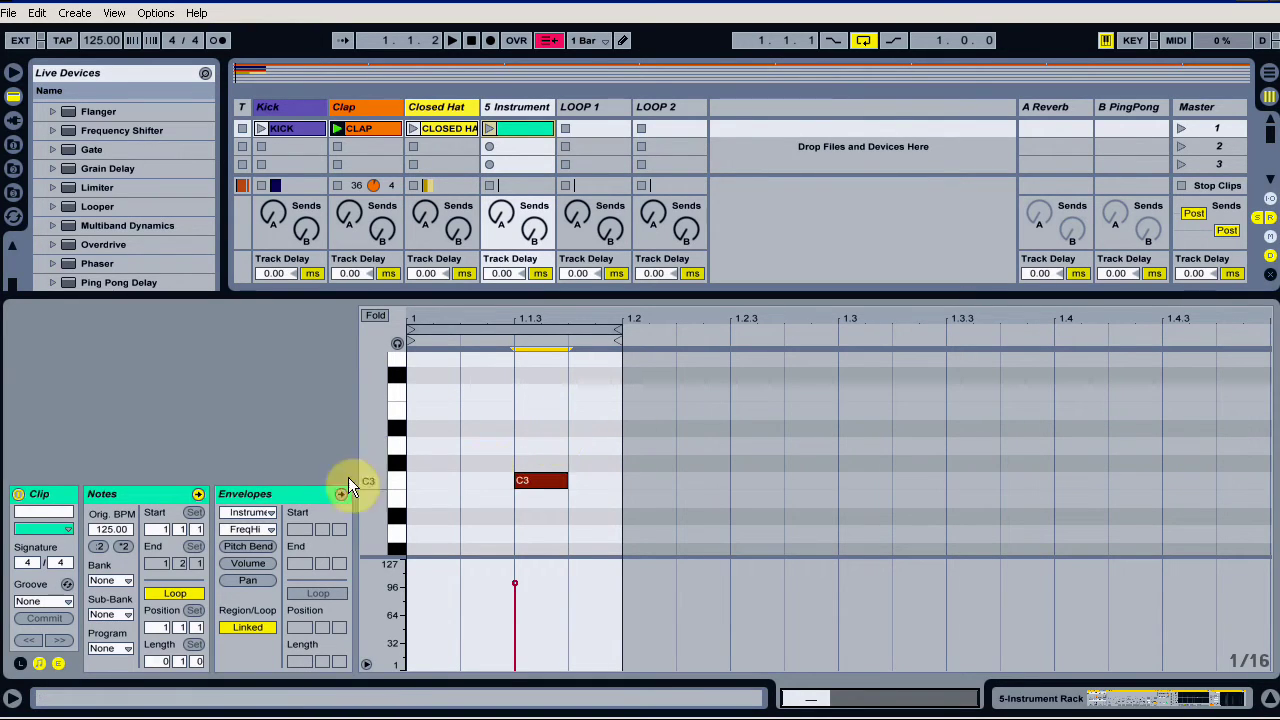
key(shift+Right)
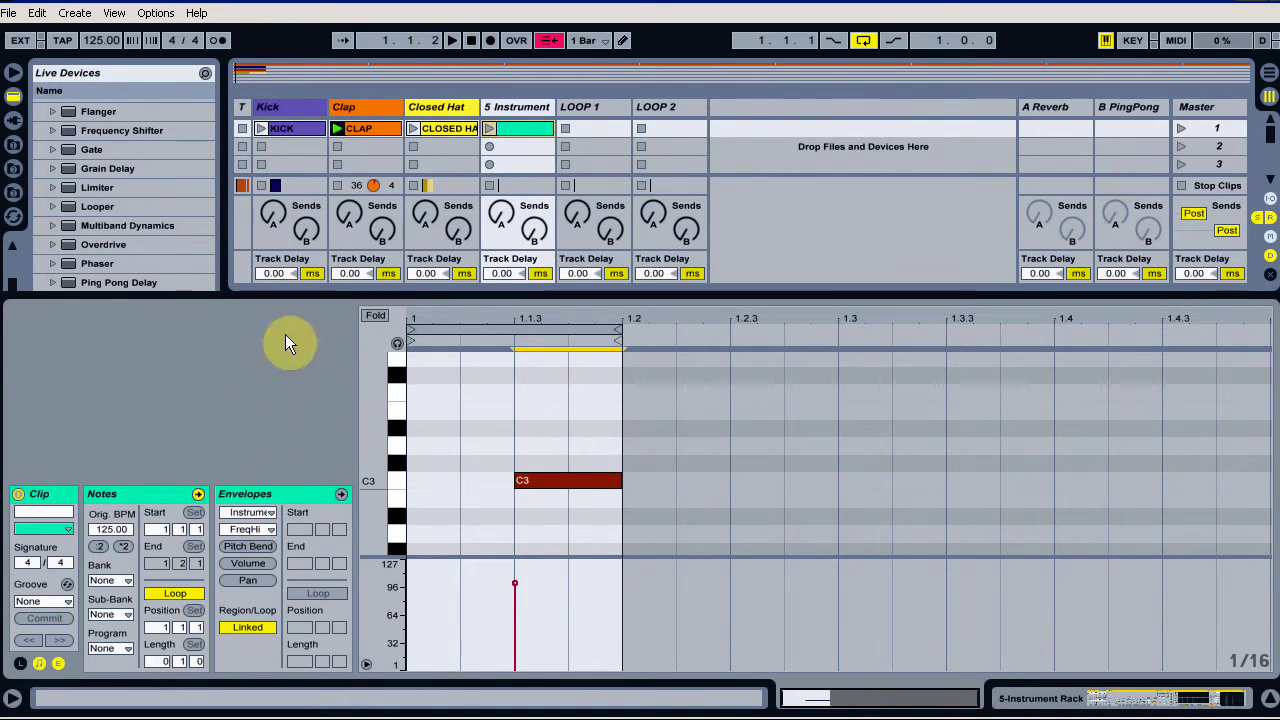
- Launch scene 1 and expand the PERCUSSION folder in the sample library
click(1184, 128)
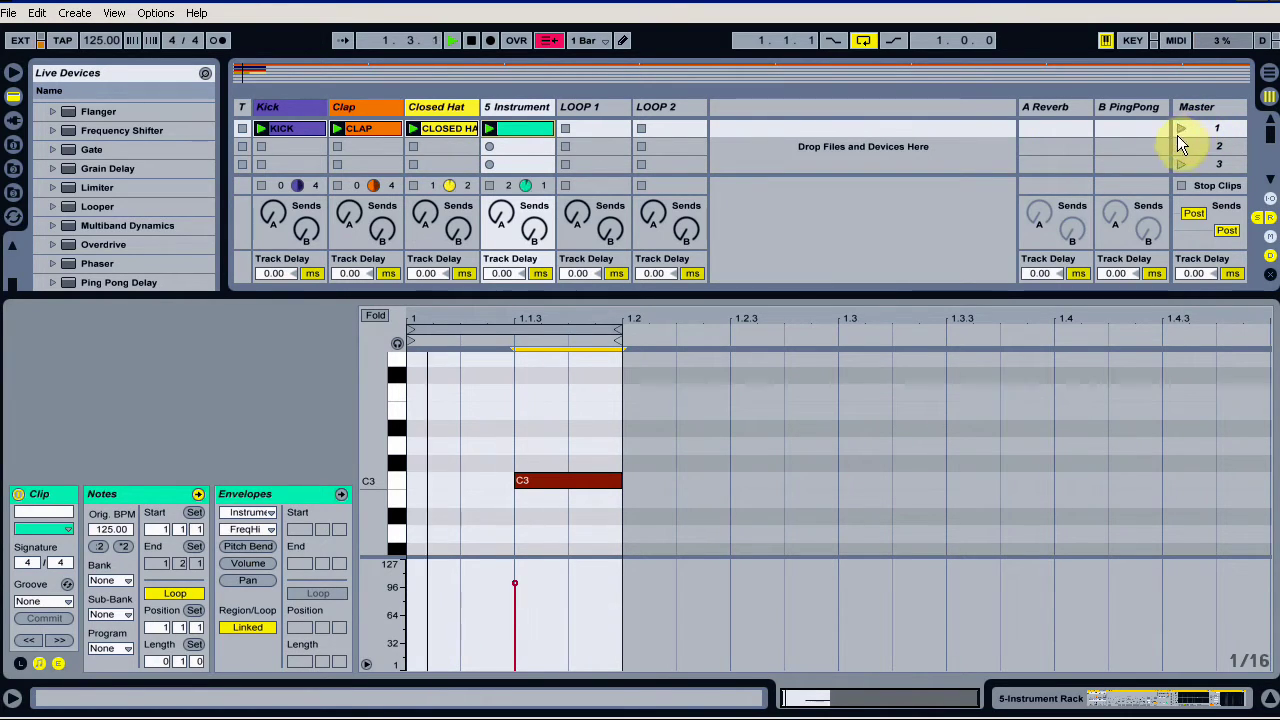
click(515, 108)
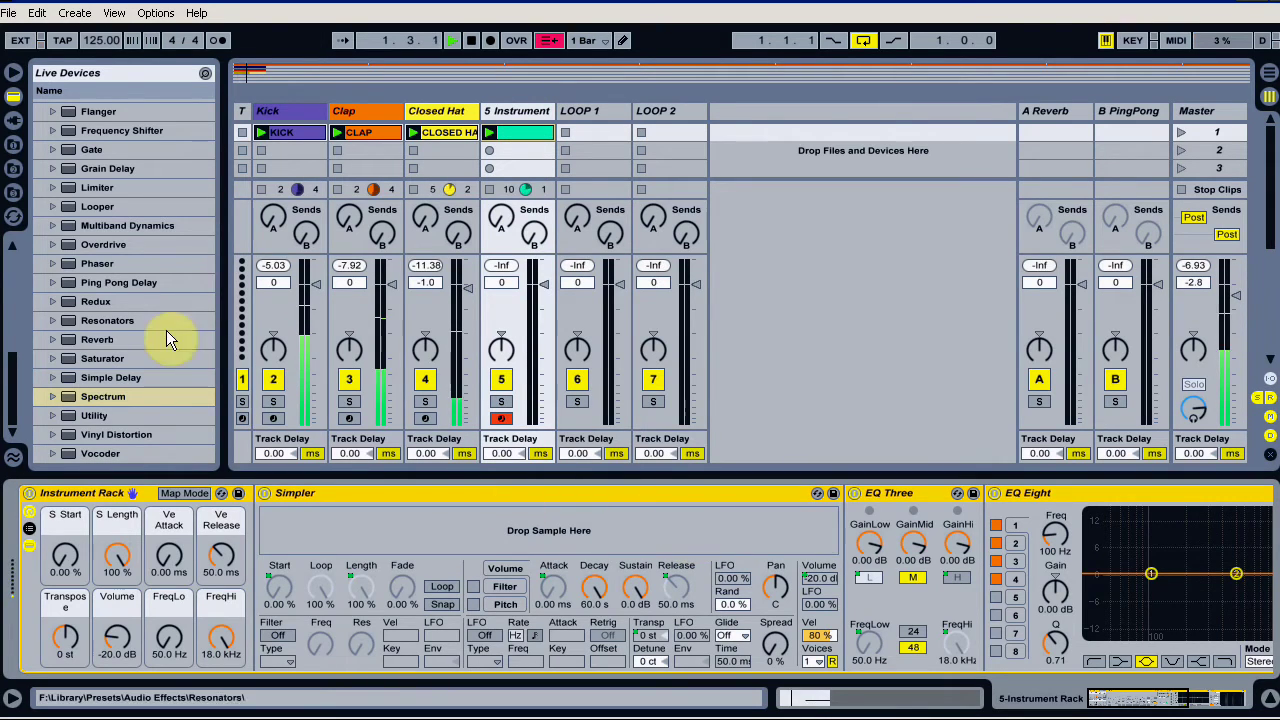
click(13, 192)
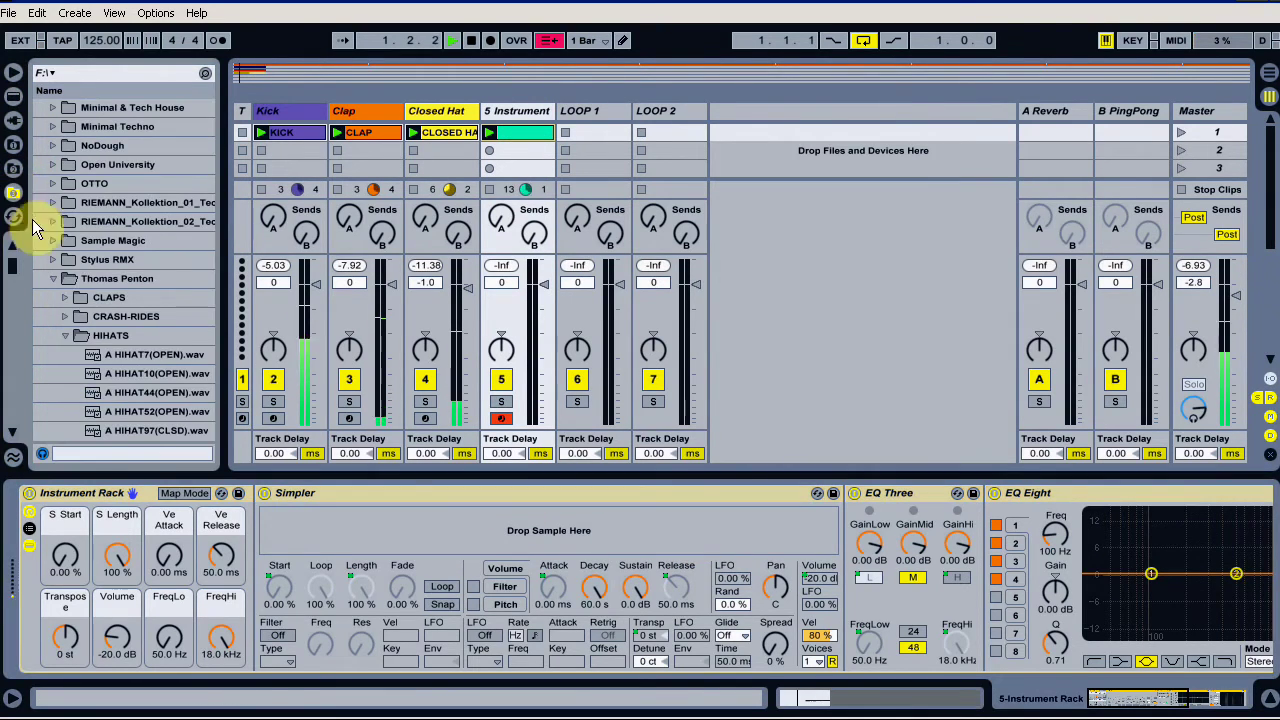
click(69, 333)
key(Down)
key(Down)
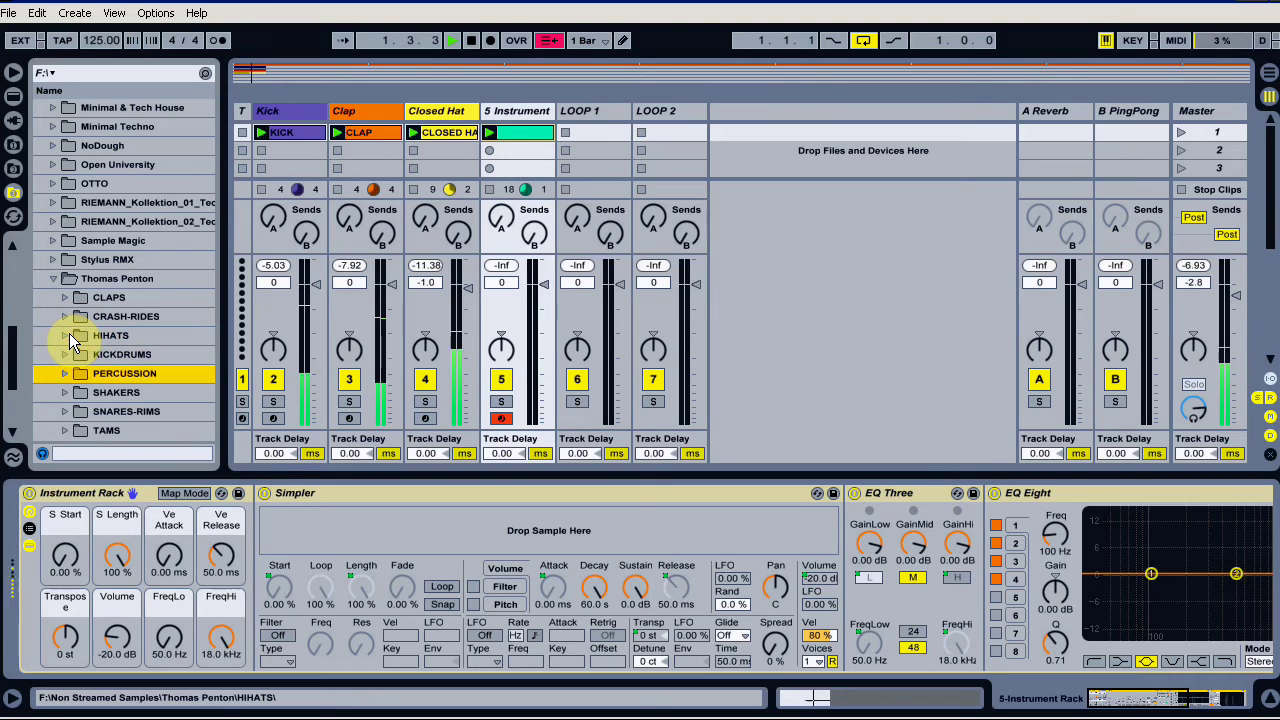
key(Right)
- Load PERCUSSION VARIOUS1.wav from the PERCUSSION VARIOUS folder into the rack's Simpler
key(Down)
key(Down)
key(Down)
key(Down)
key(Down)
key(Down)
key(Down)
key(Down)
key(Down)
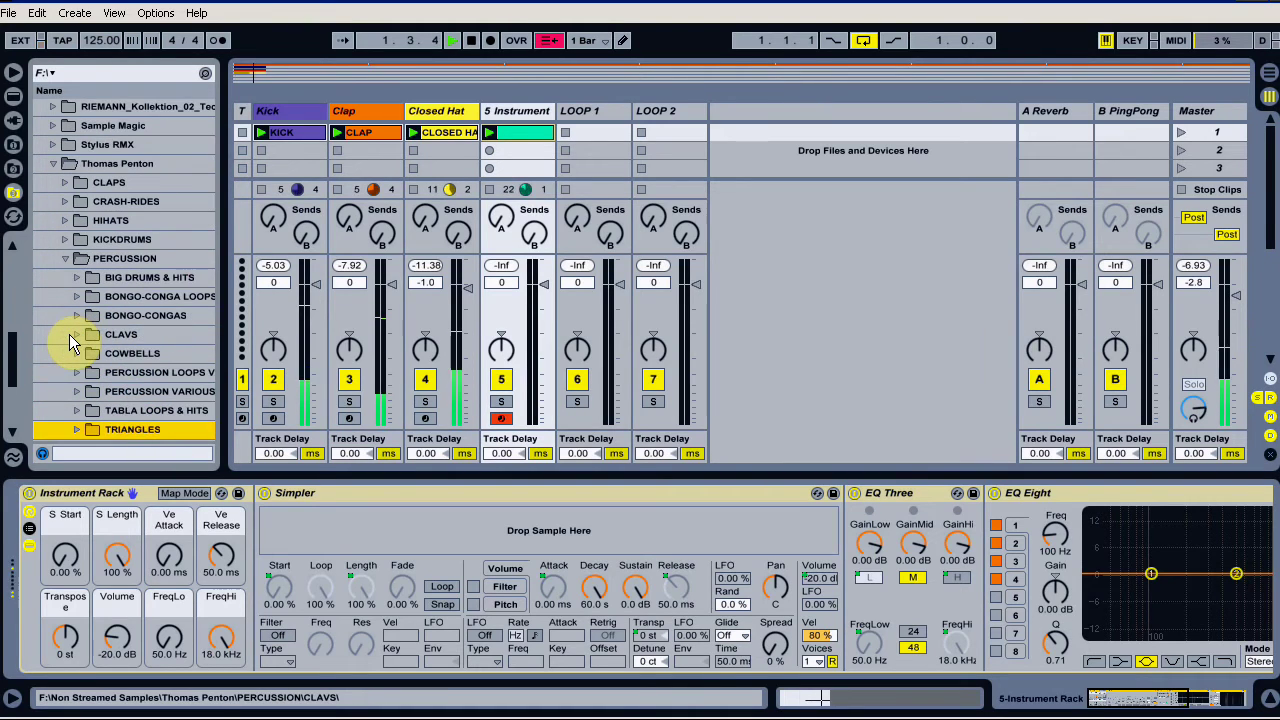
key(Up)
key(Up)
key(Right)
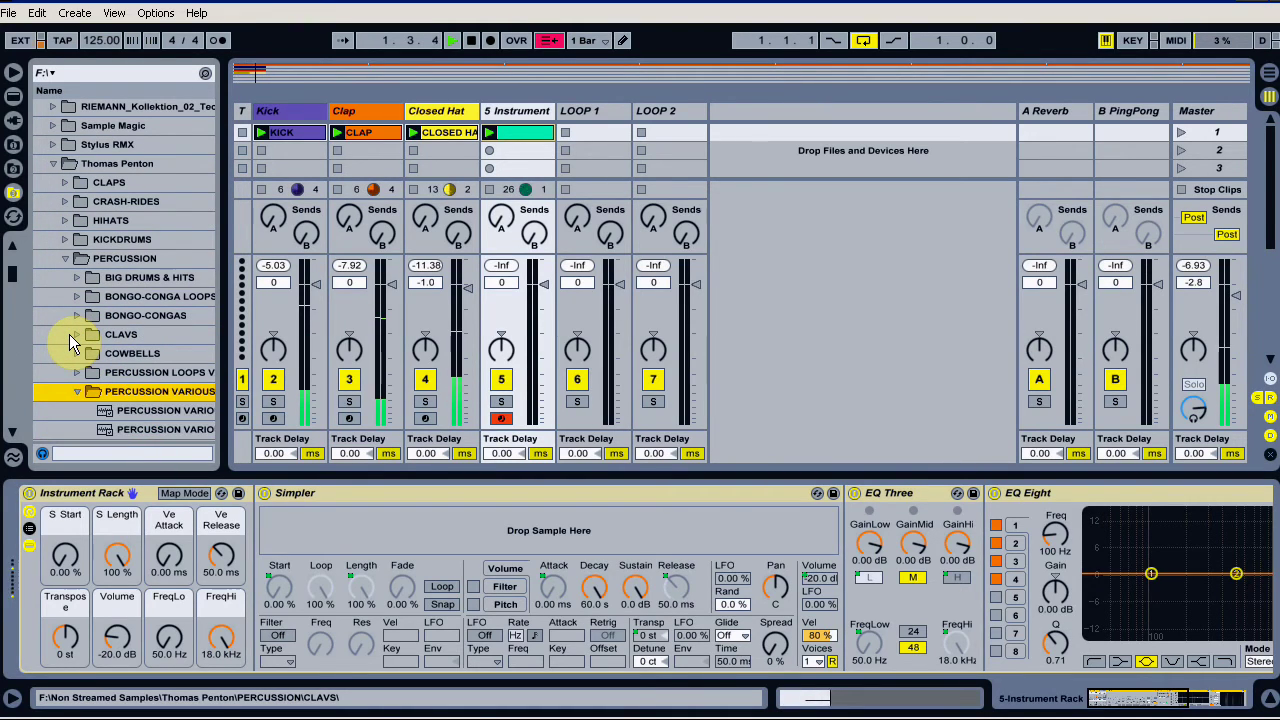
key(Down)
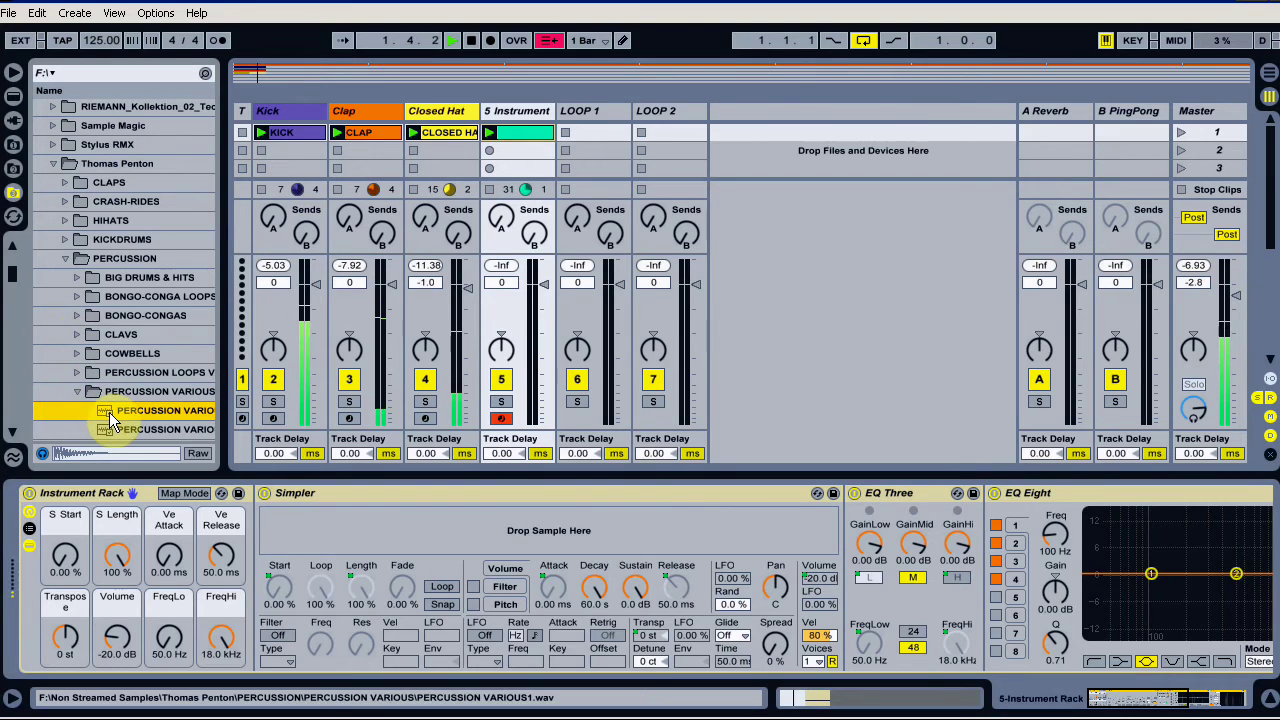
drag(110, 422, 450, 538)
drag(449, 538, 451, 532)
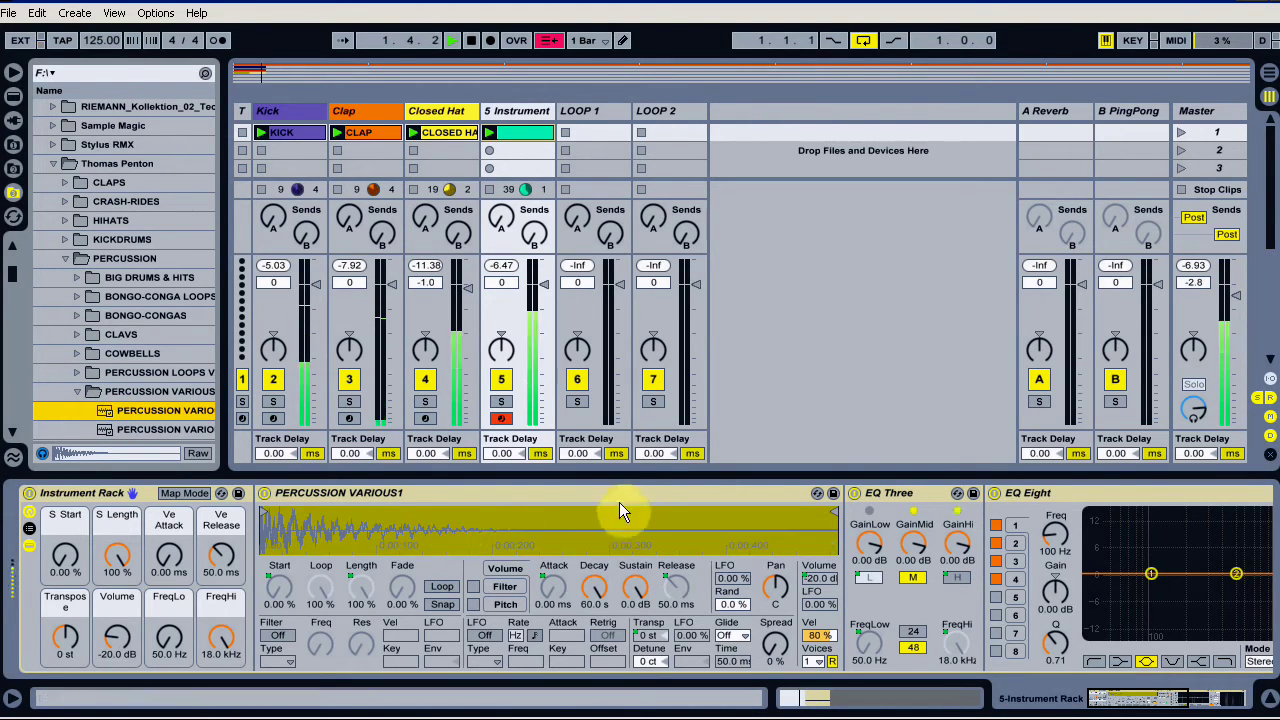
- Shorten the C3 note to a sixteenth at 1.1.2 and reduce the clip's loop length to 0.0.2
click(521, 133)
click(519, 480)
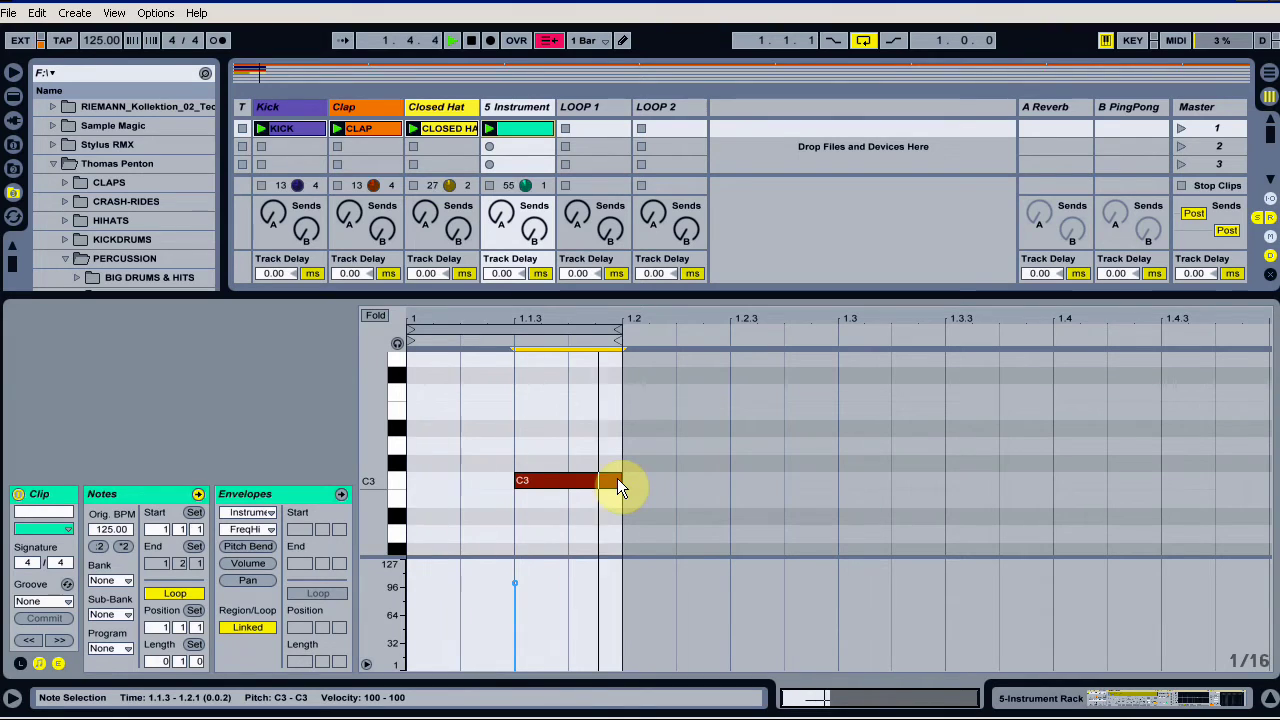
key(shift+Left)
key(Left)
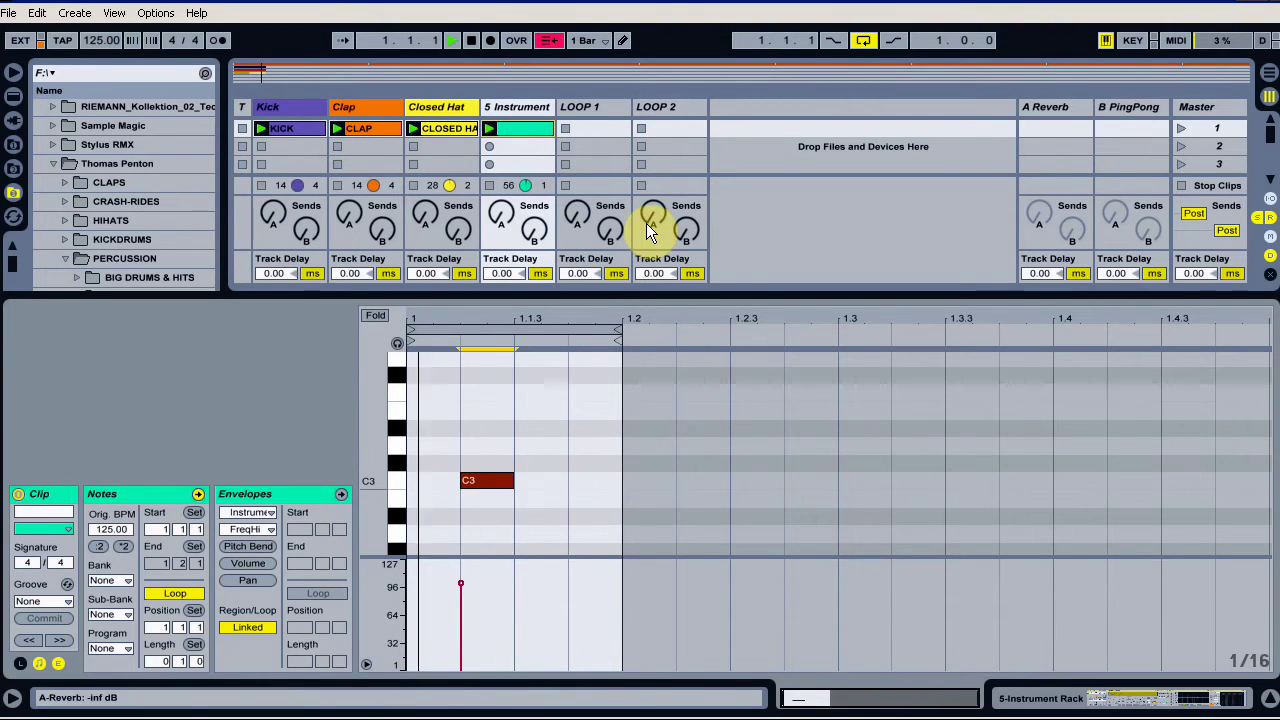
drag(619, 333, 512, 331)
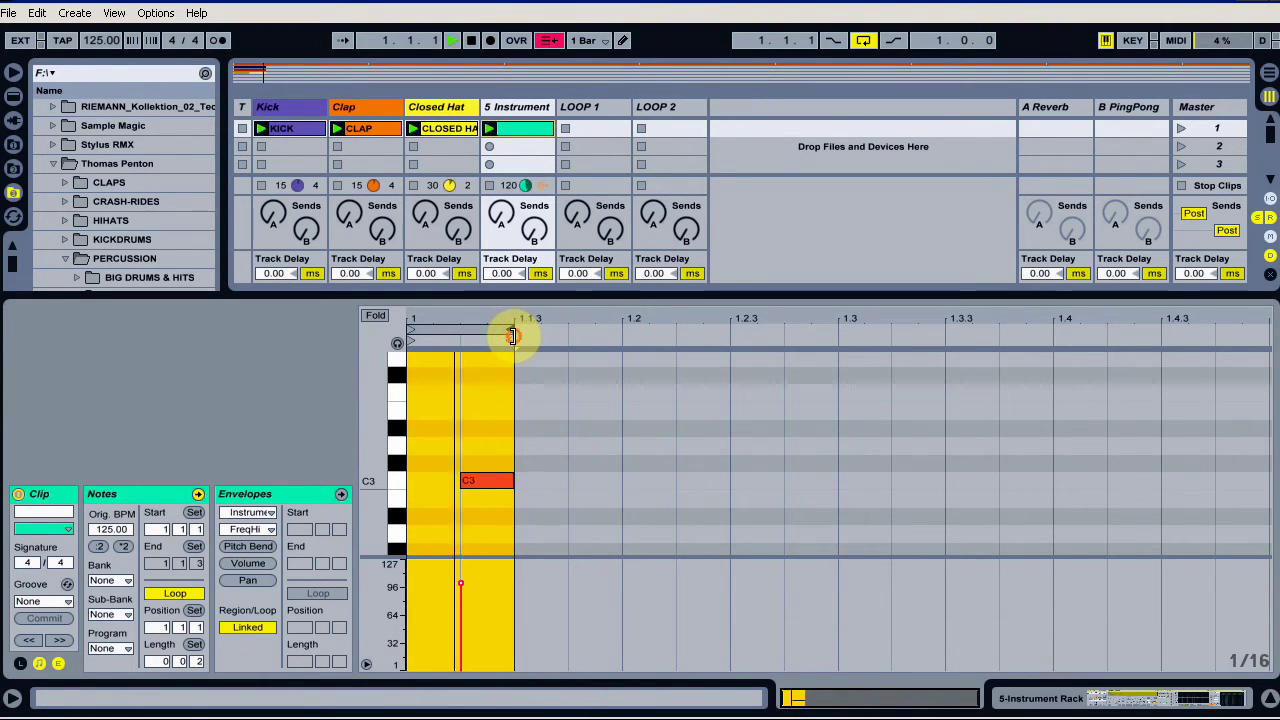
- Lower the rack's Volume macro to -27.1 dB and solo track 5
click(511, 103)
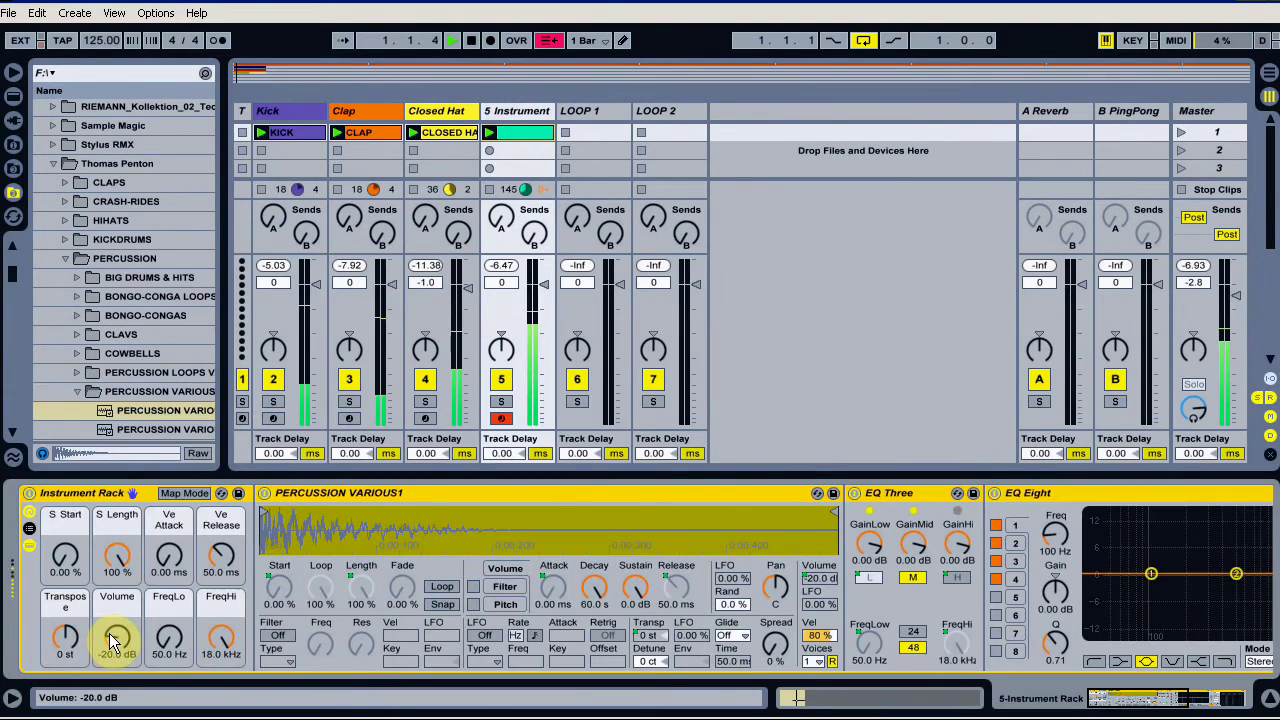
scroll(113, 643, down, 6)
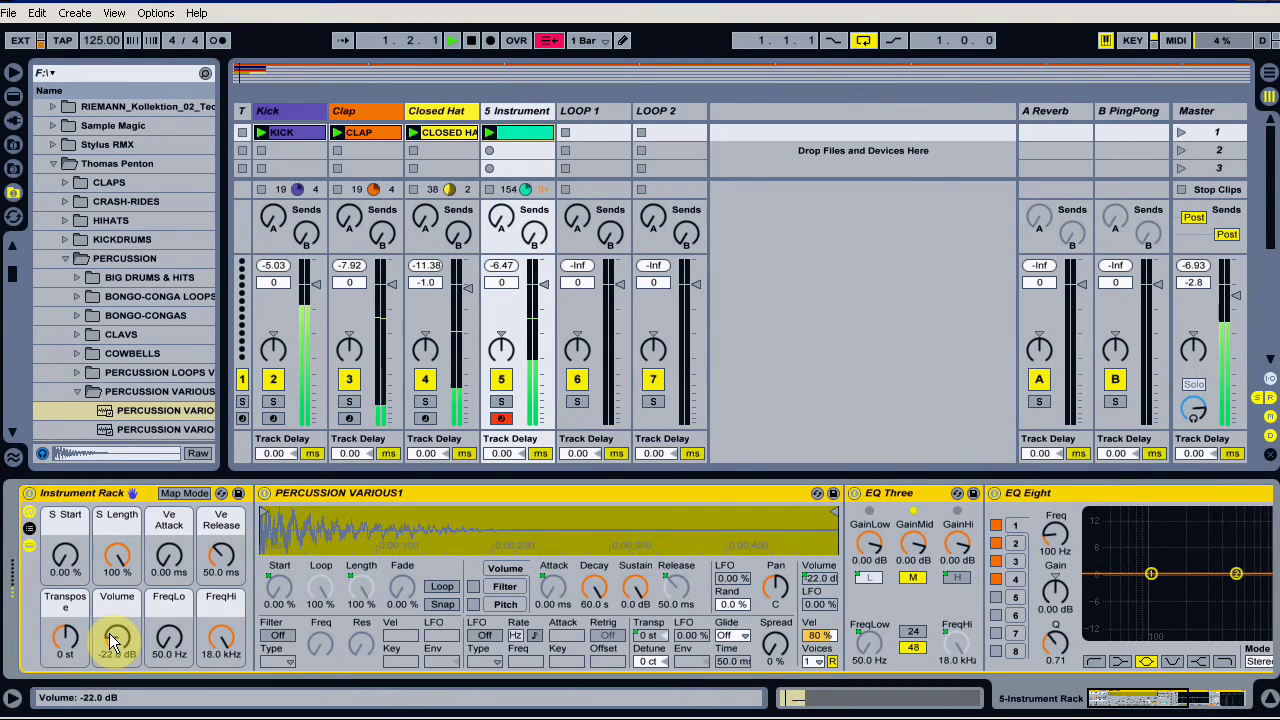
scroll(113, 643, down, 3)
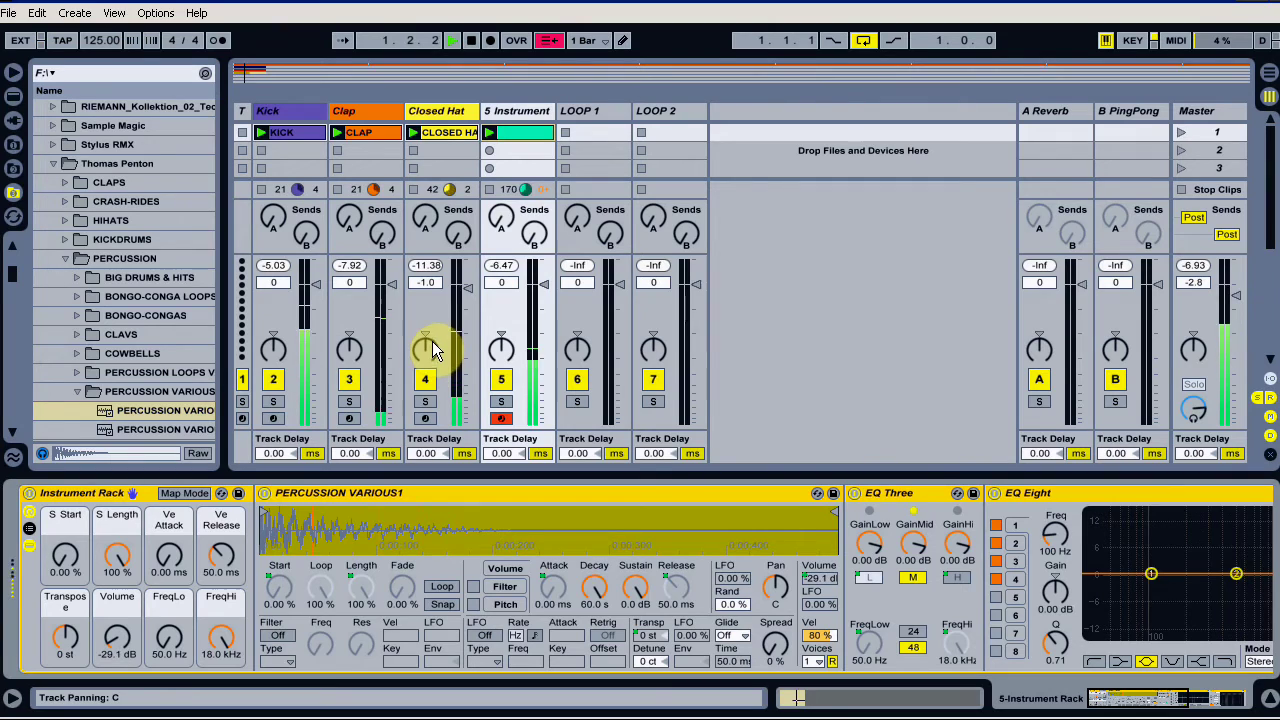
click(501, 401)
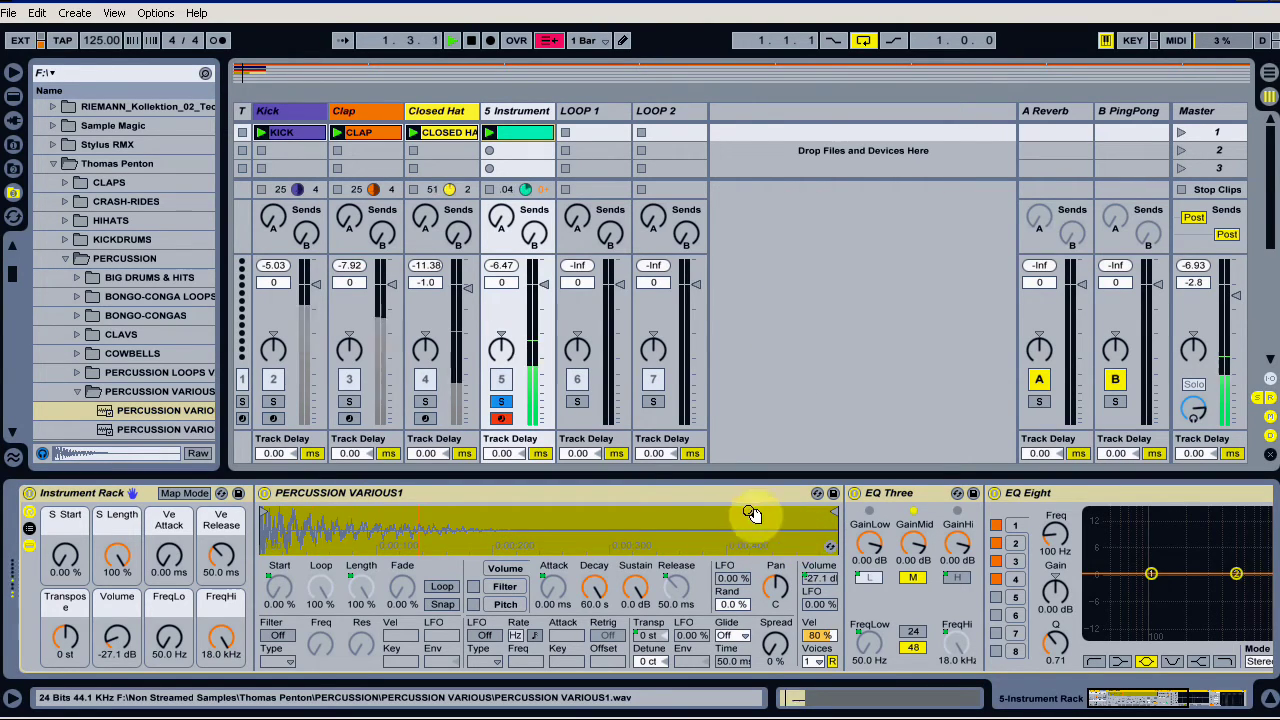
- Hot-swap the Simpler's sample through the PERCUSSION VARIOUS files to PERCUSSION VARIOUS7, and take track 5 out of solo
click(832, 548)
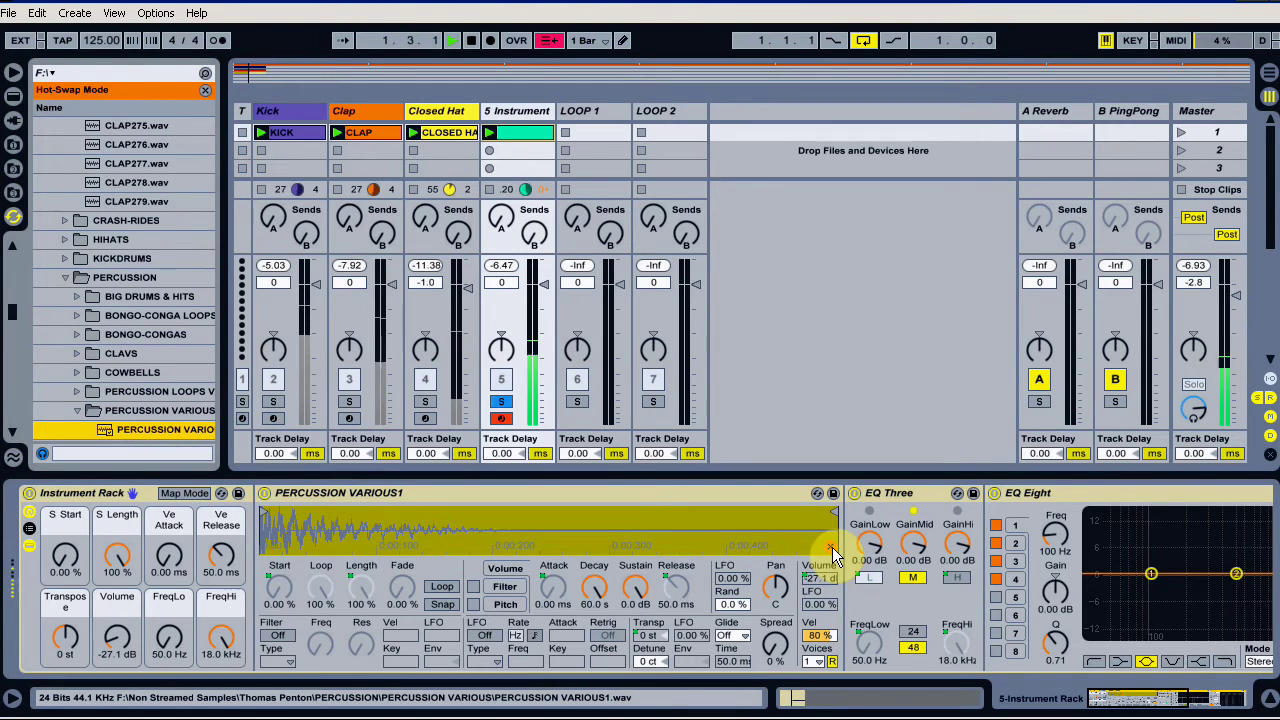
key(Down)
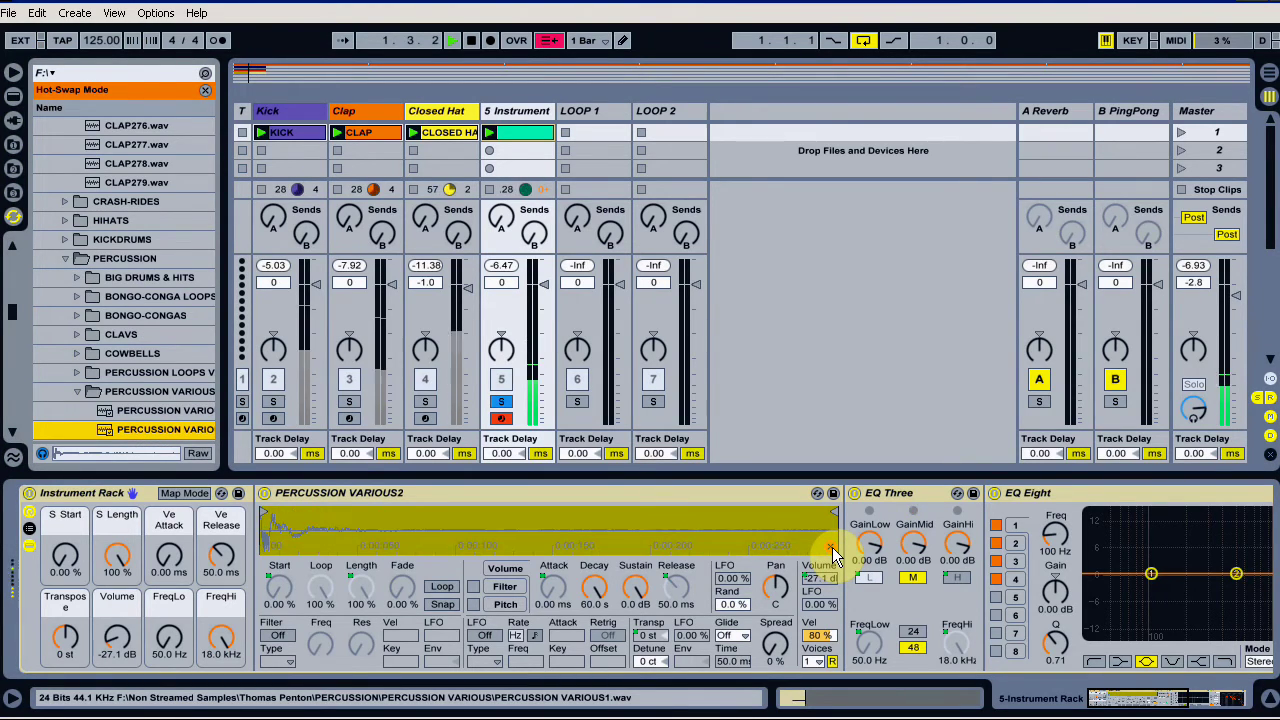
key(Down)
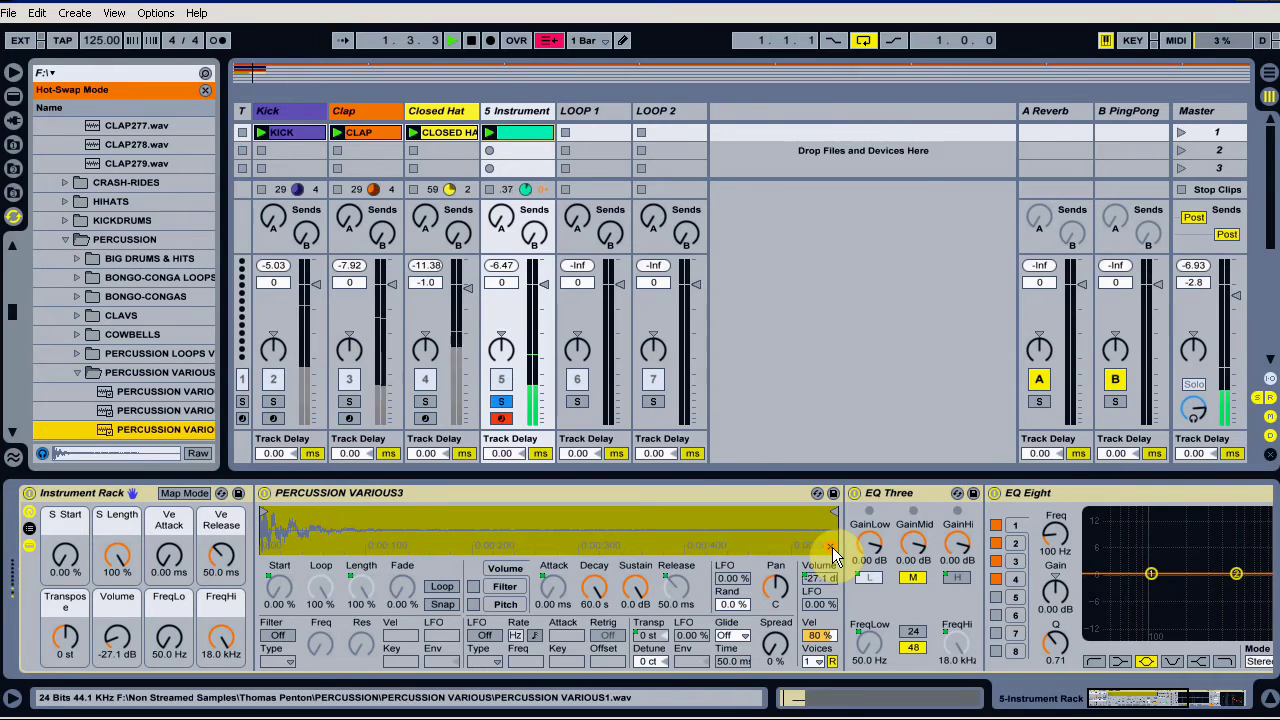
key(Down)
key(Down)
key(Down)
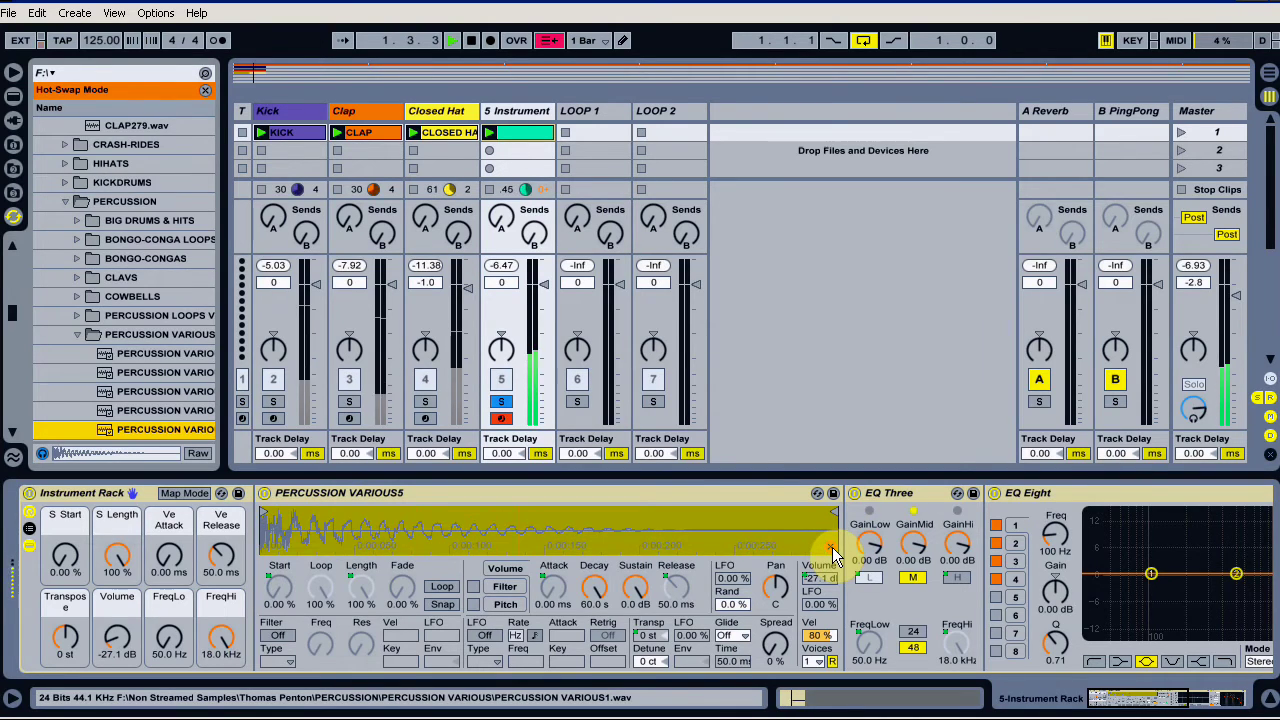
key(Down)
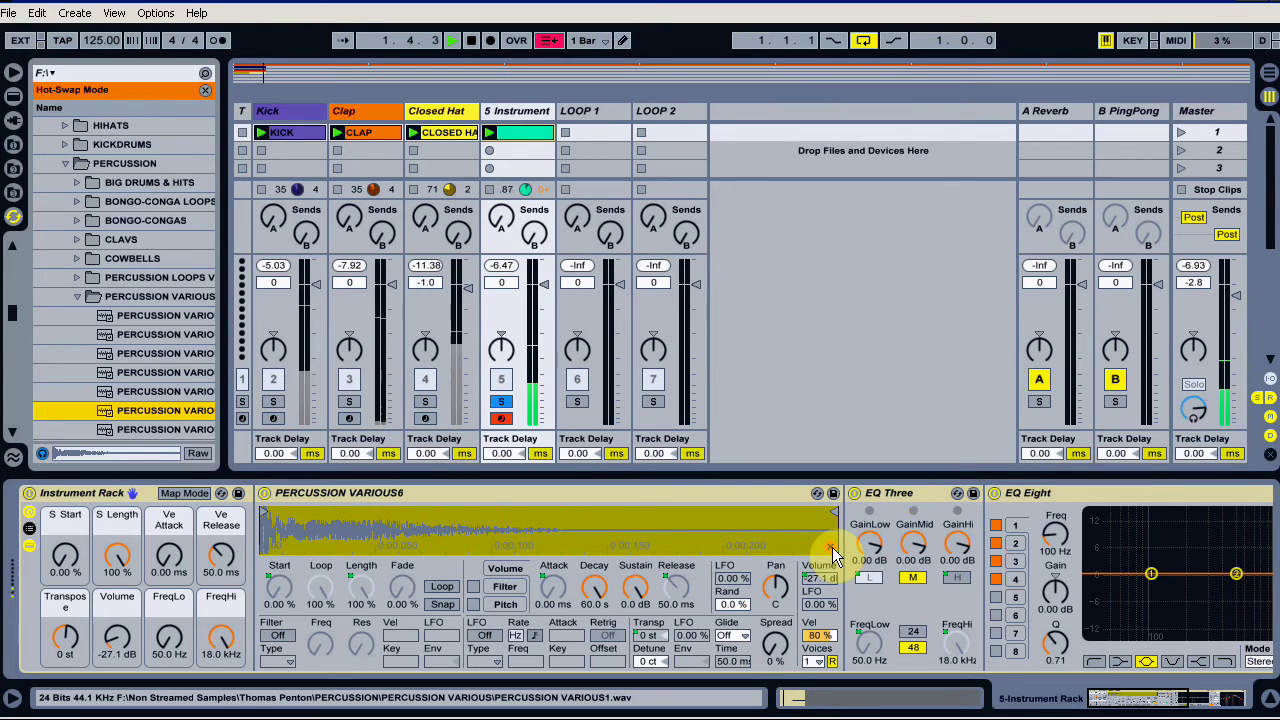
key(Down)
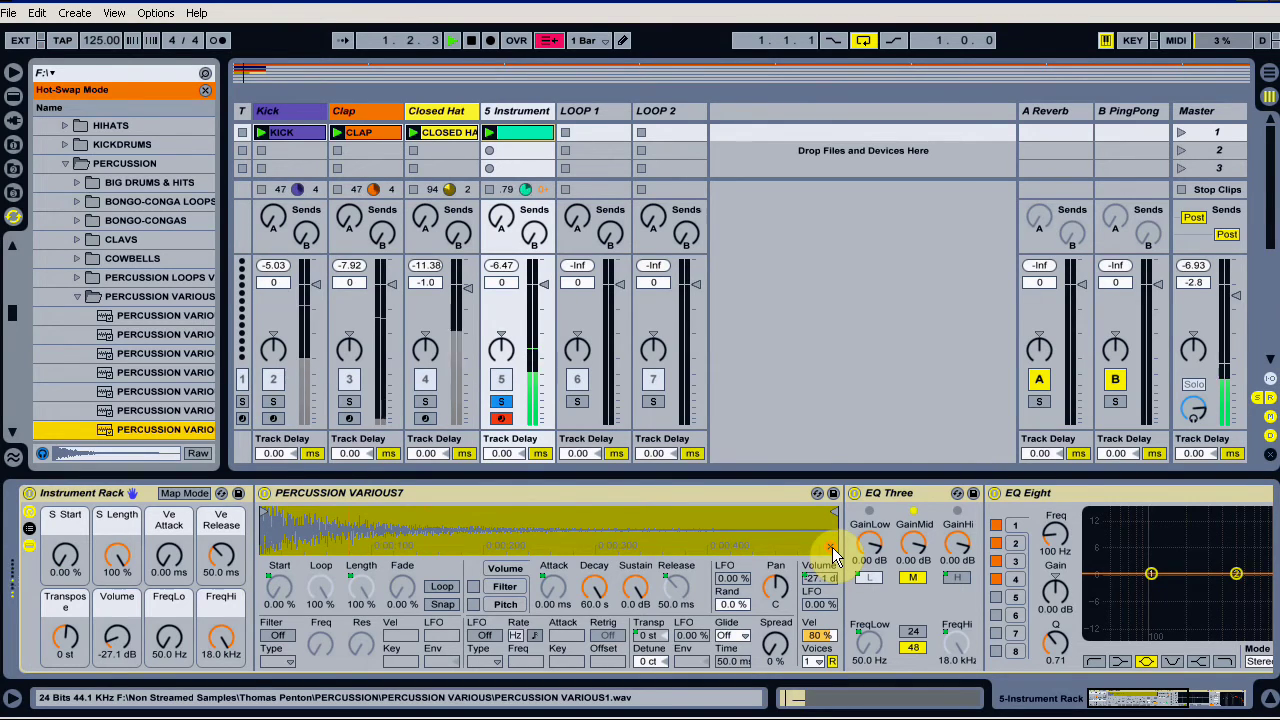
click(510, 401)
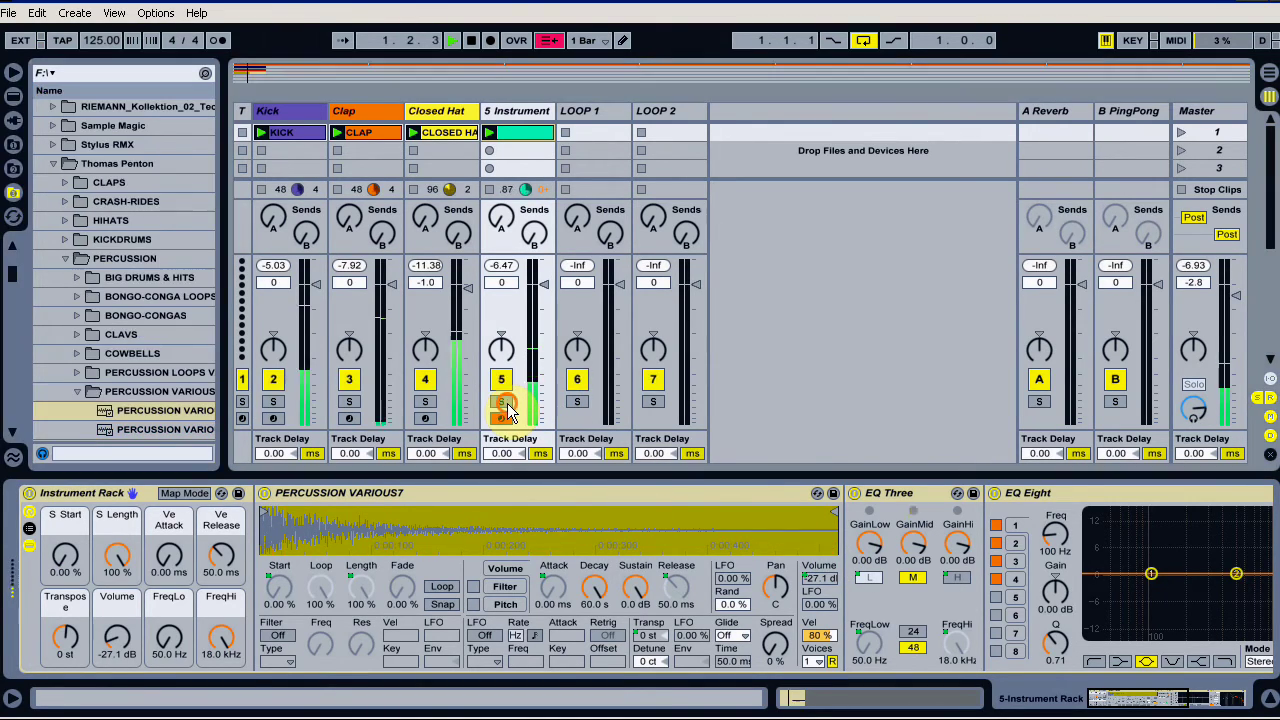
- Extend the track 5 clip's loop to two beats and move the C3 note to the clip start
double_click(524, 131)
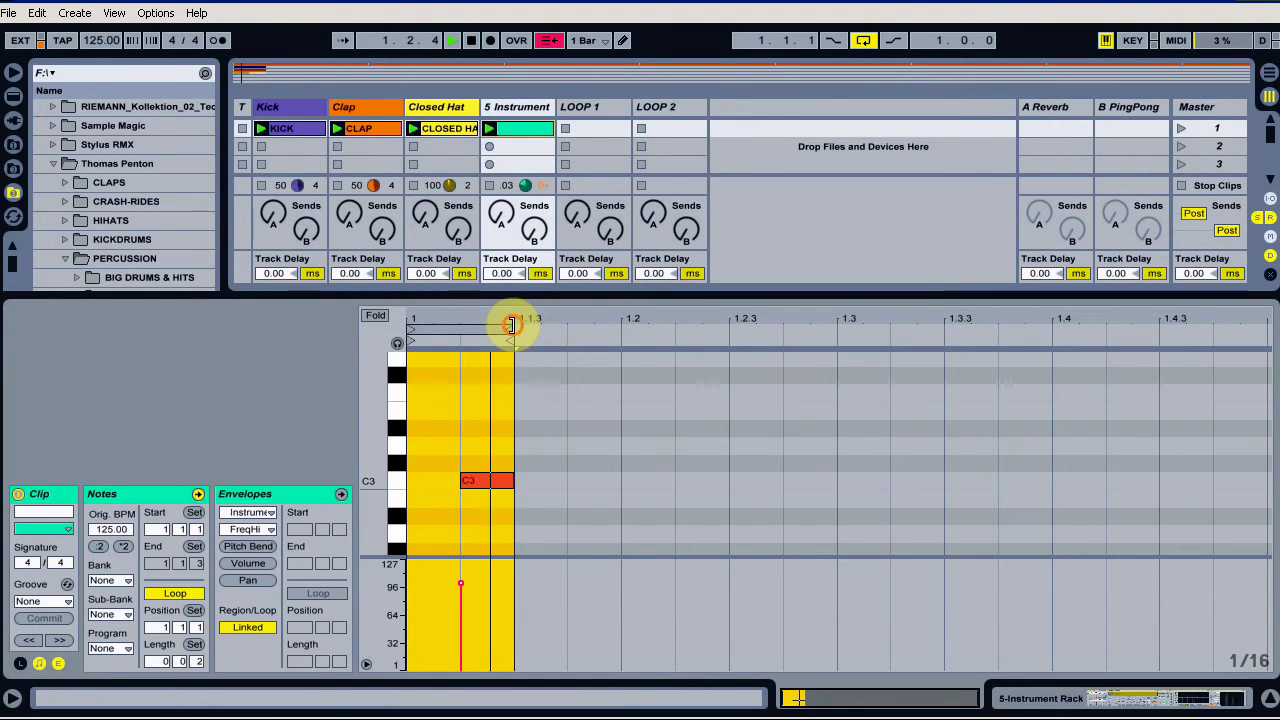
drag(511, 323, 824, 336)
click(474, 478)
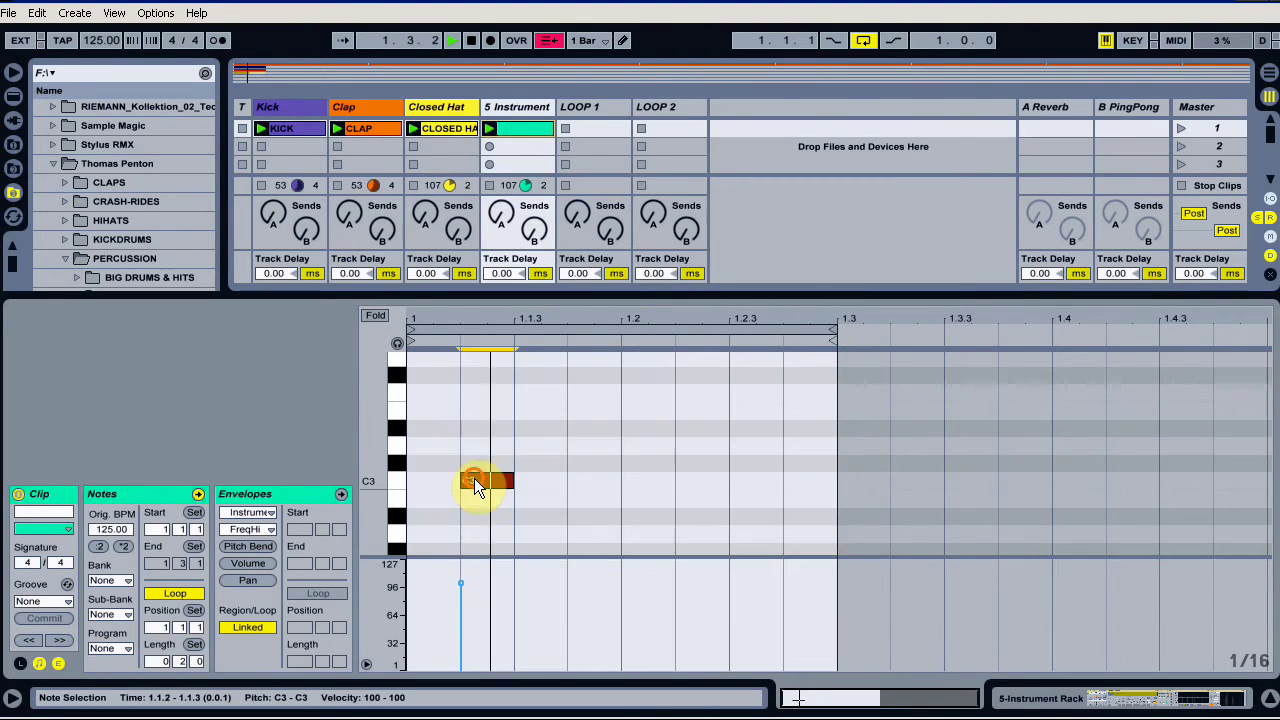
key(Left)
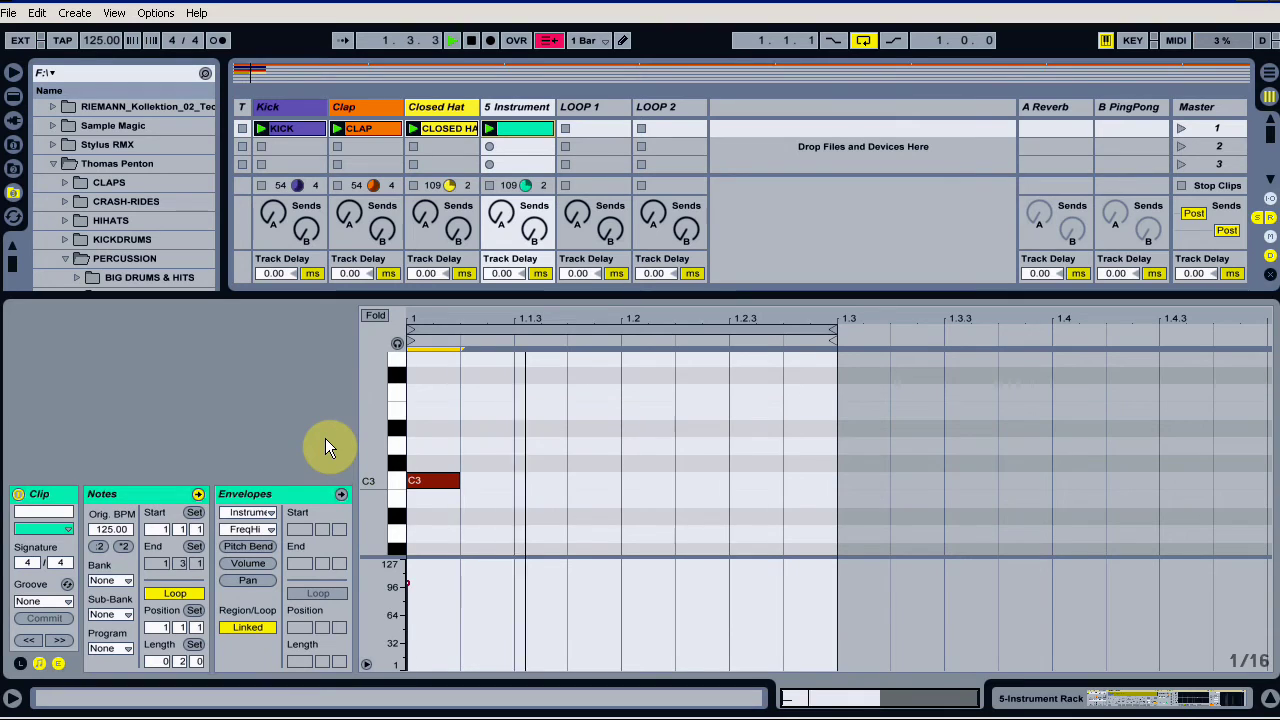
- Duplicate the C3 sixteenth note to 1.1.3, 1.1.4 and 1.2.2 to build a syncopated pattern
key(ctrl+d)
key(Right)
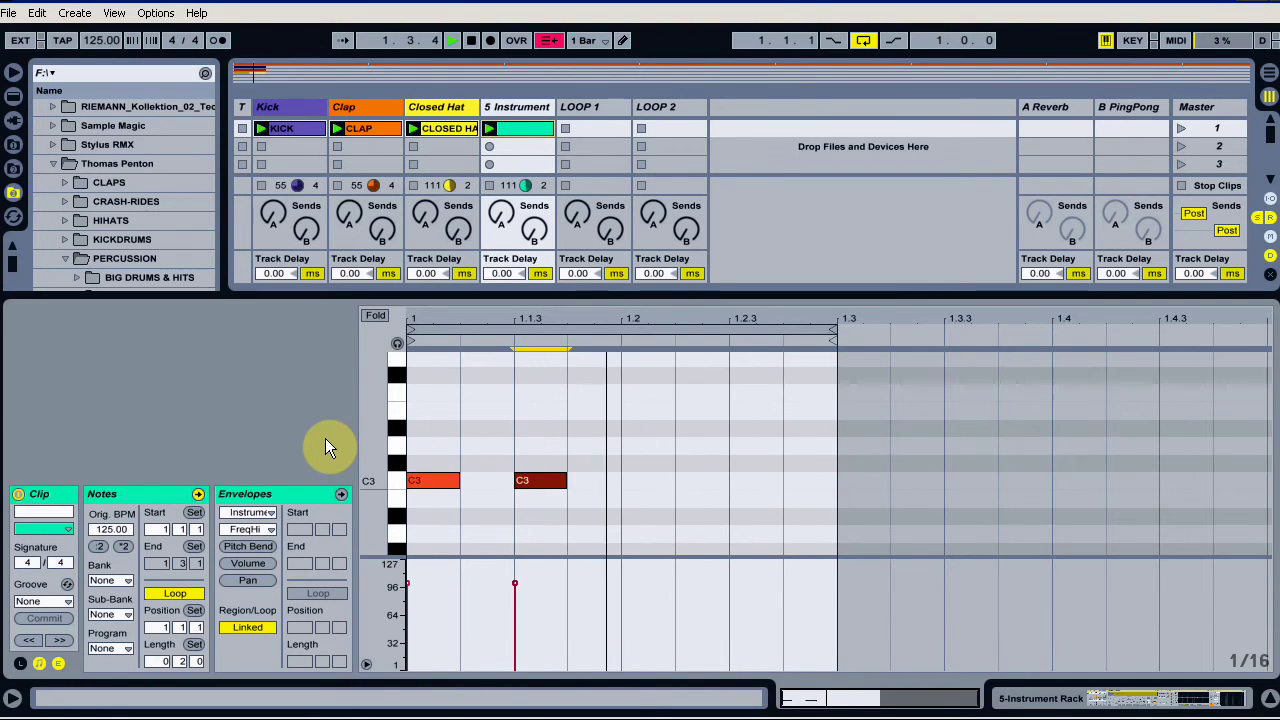
key(ctrl+d)
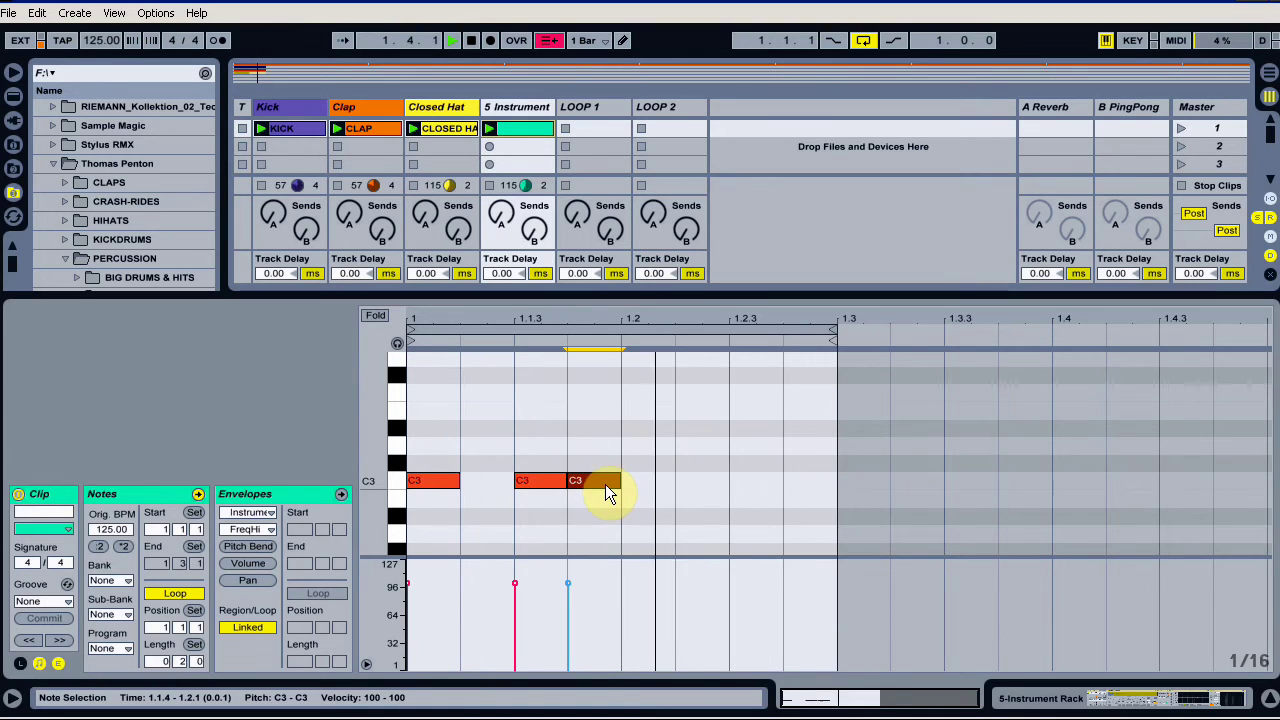
key(ctrl+d)
key(Right)
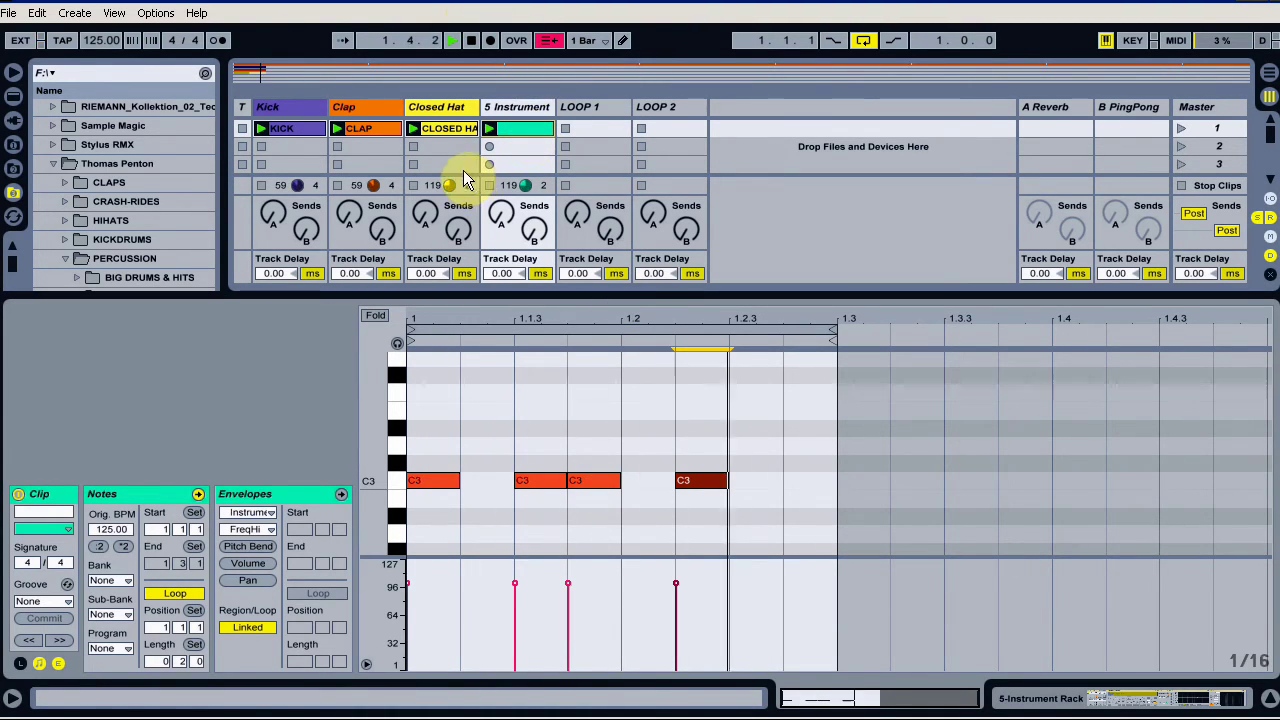
- Stop playback and rename track 5's Instrument Rack with the owner's first name followed by "Drums"
click(516, 106)
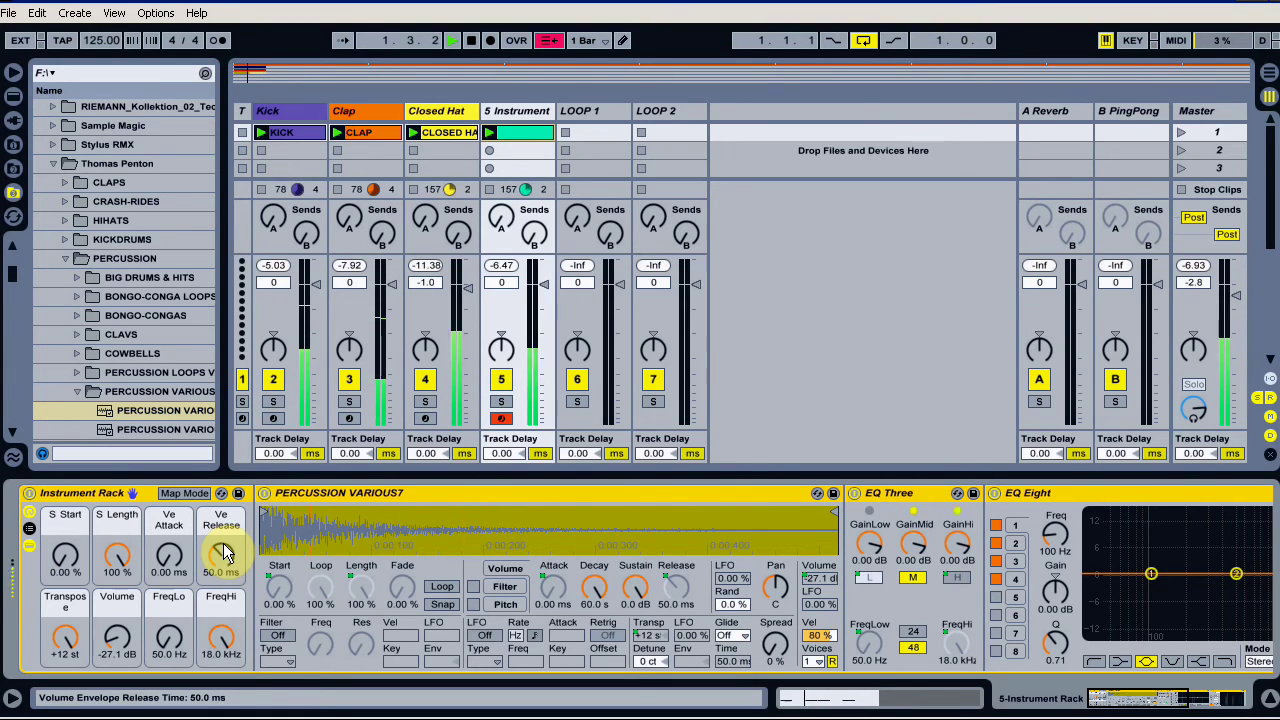
key(space)
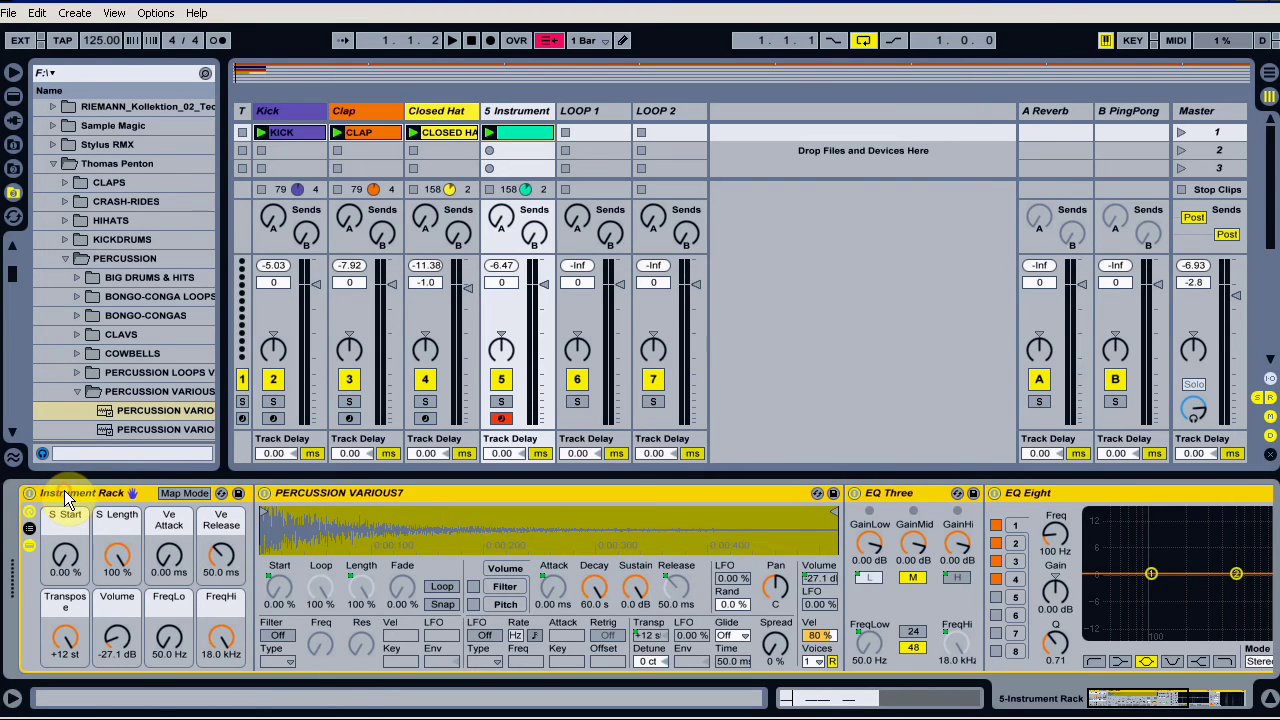
key(ctrl+r)
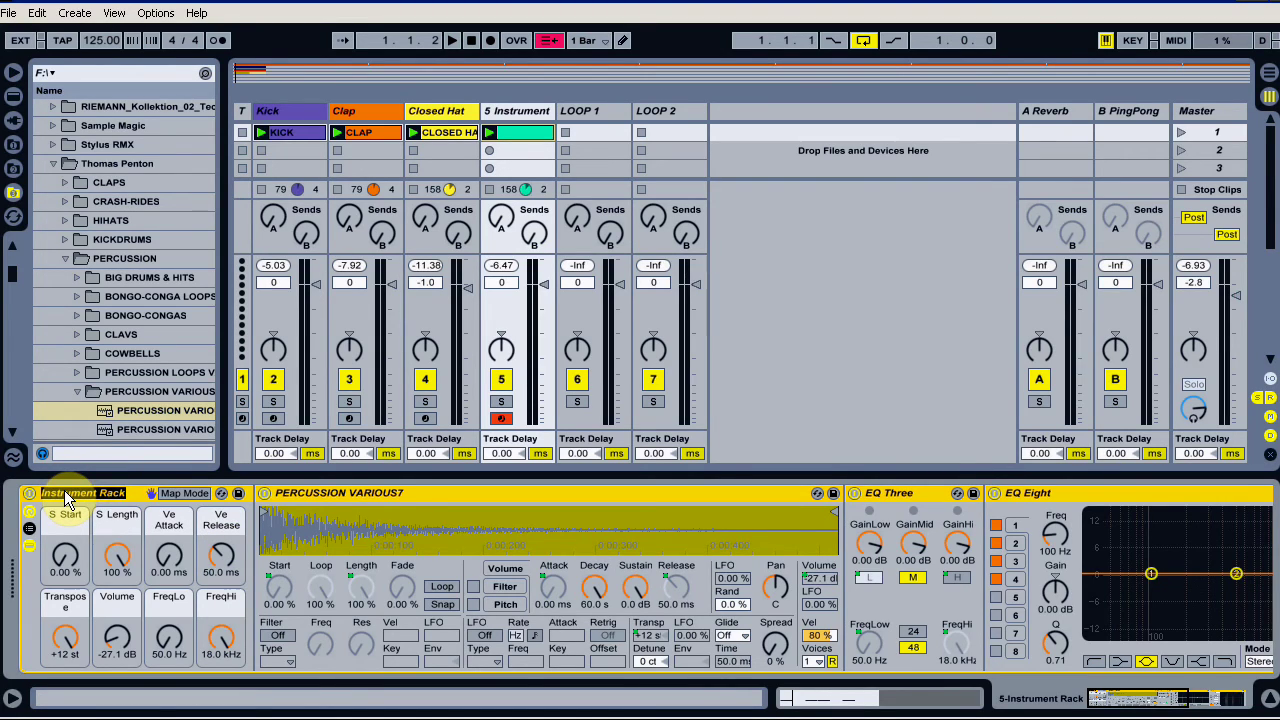
text(Keith Dru)
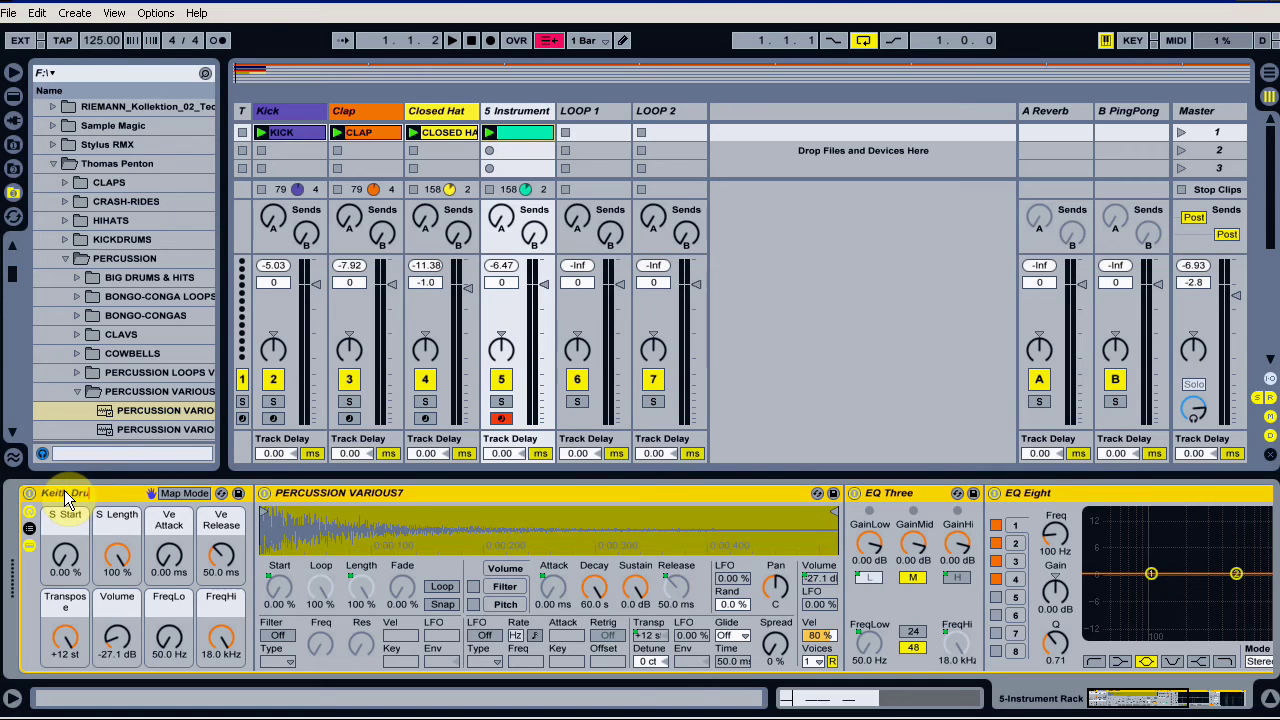
text(ms)
key(Return)
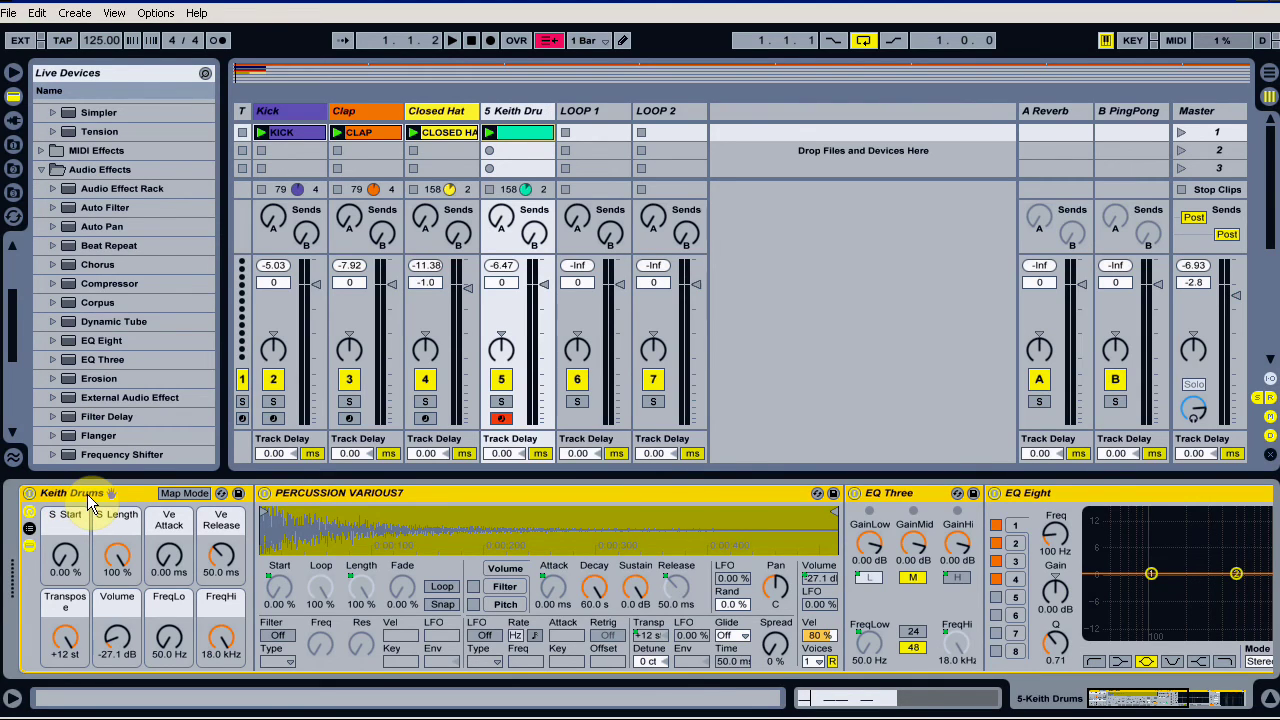